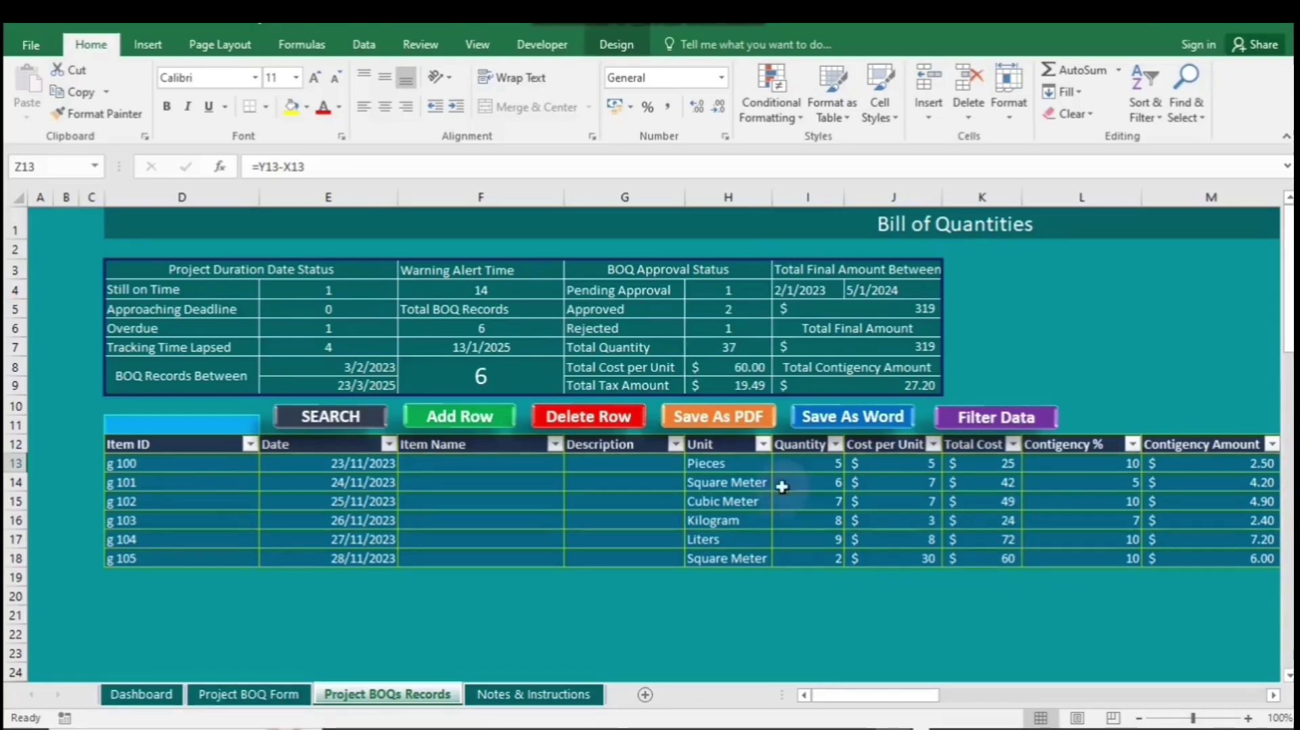
{"action": "left_click", "coordinate": [793, 115]}
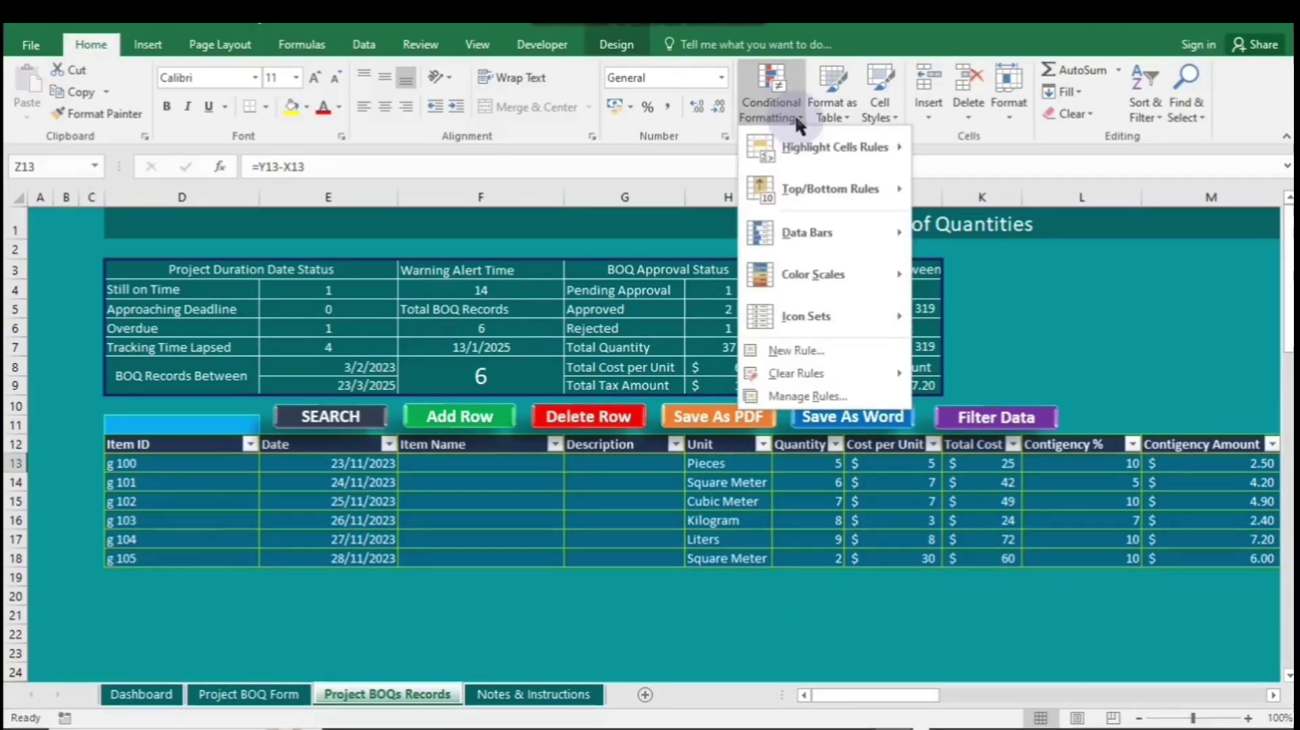
{"action": "mouse_move", "coordinate": [824, 160]}
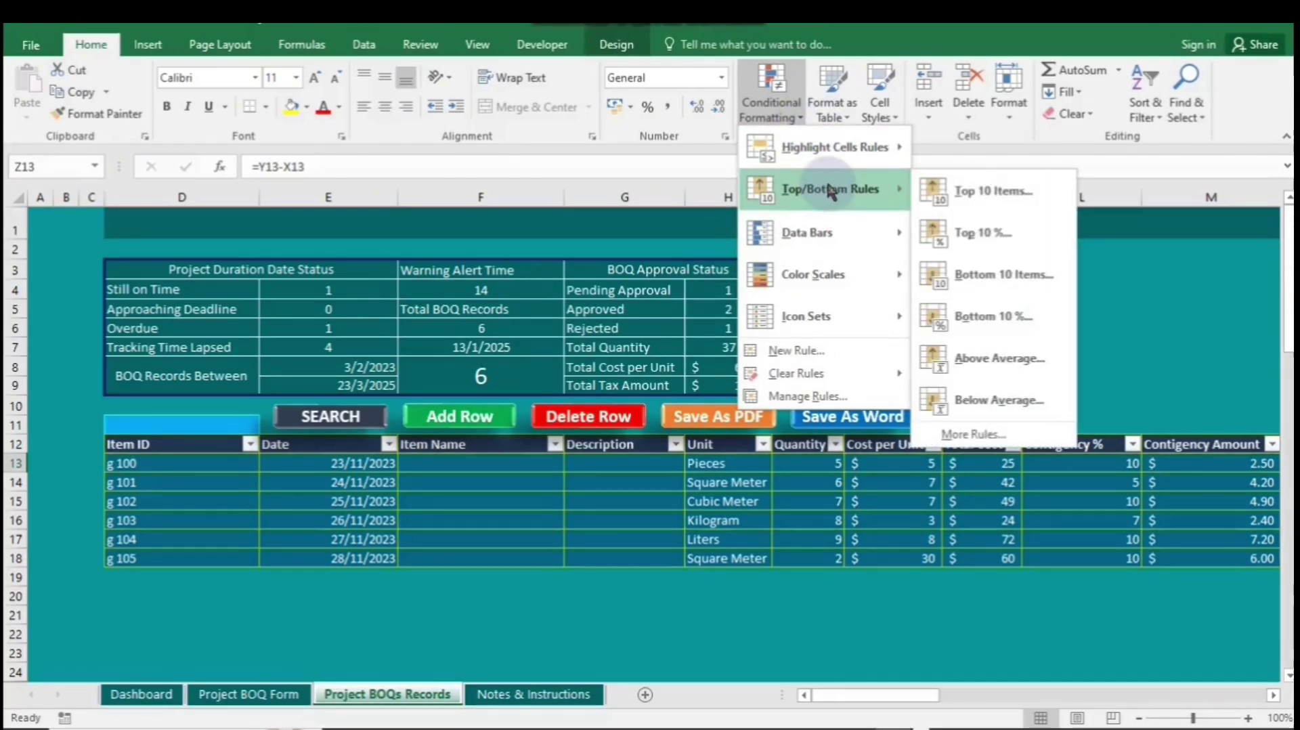
{"action": "mouse_move", "coordinate": [833, 235]}
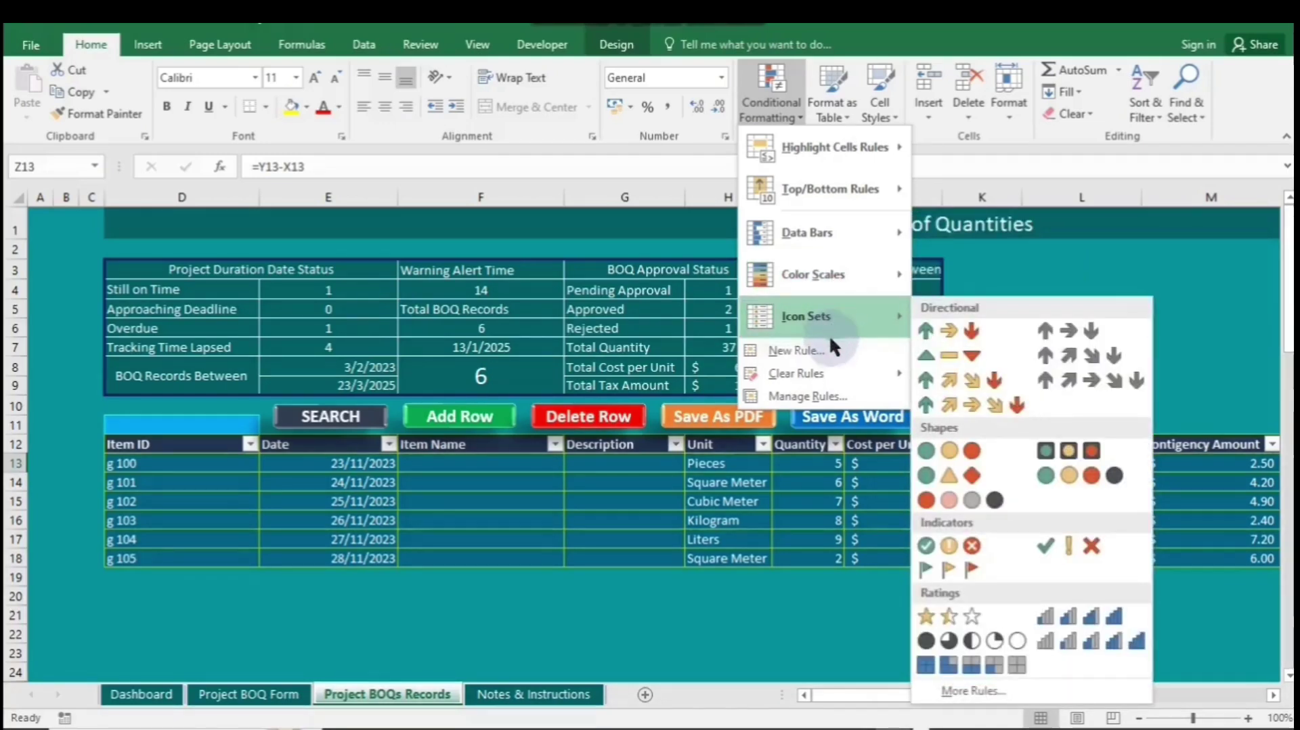
{"action": "mouse_move", "coordinate": [831, 373]}
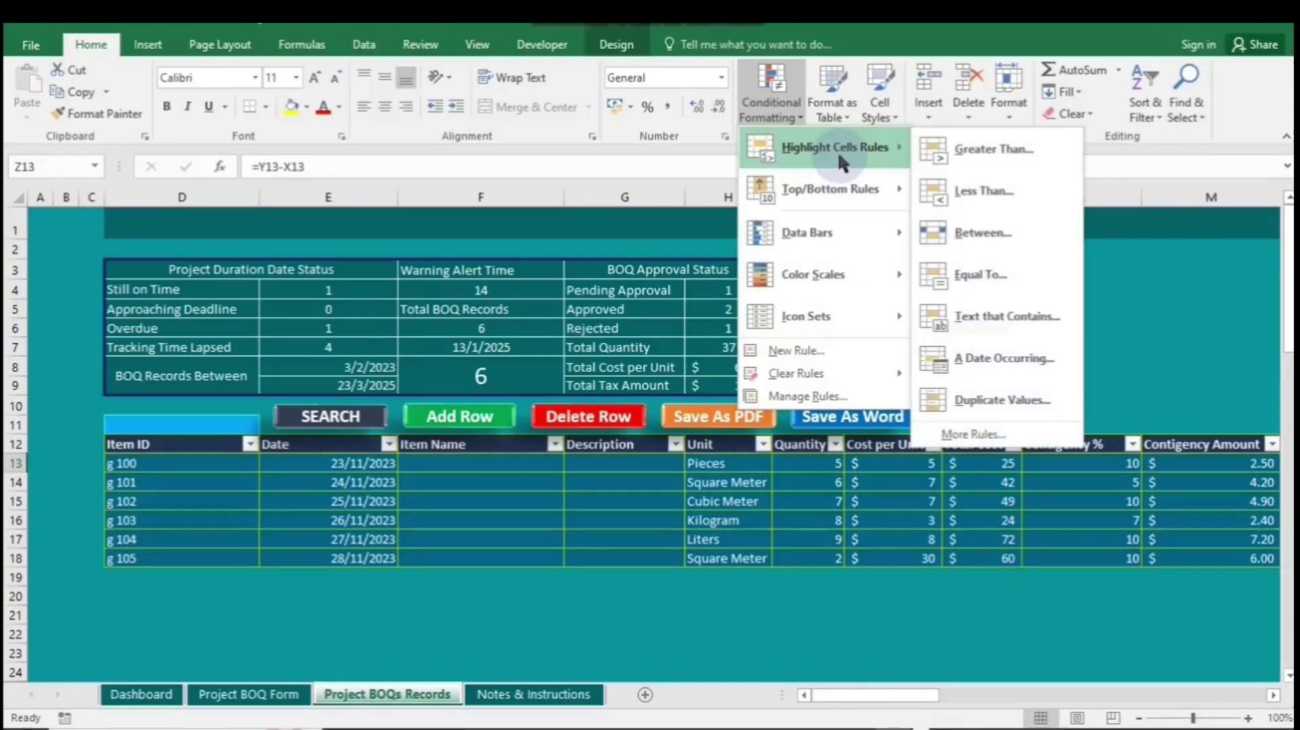
{"action": "left_click", "coordinate": [979, 155]}
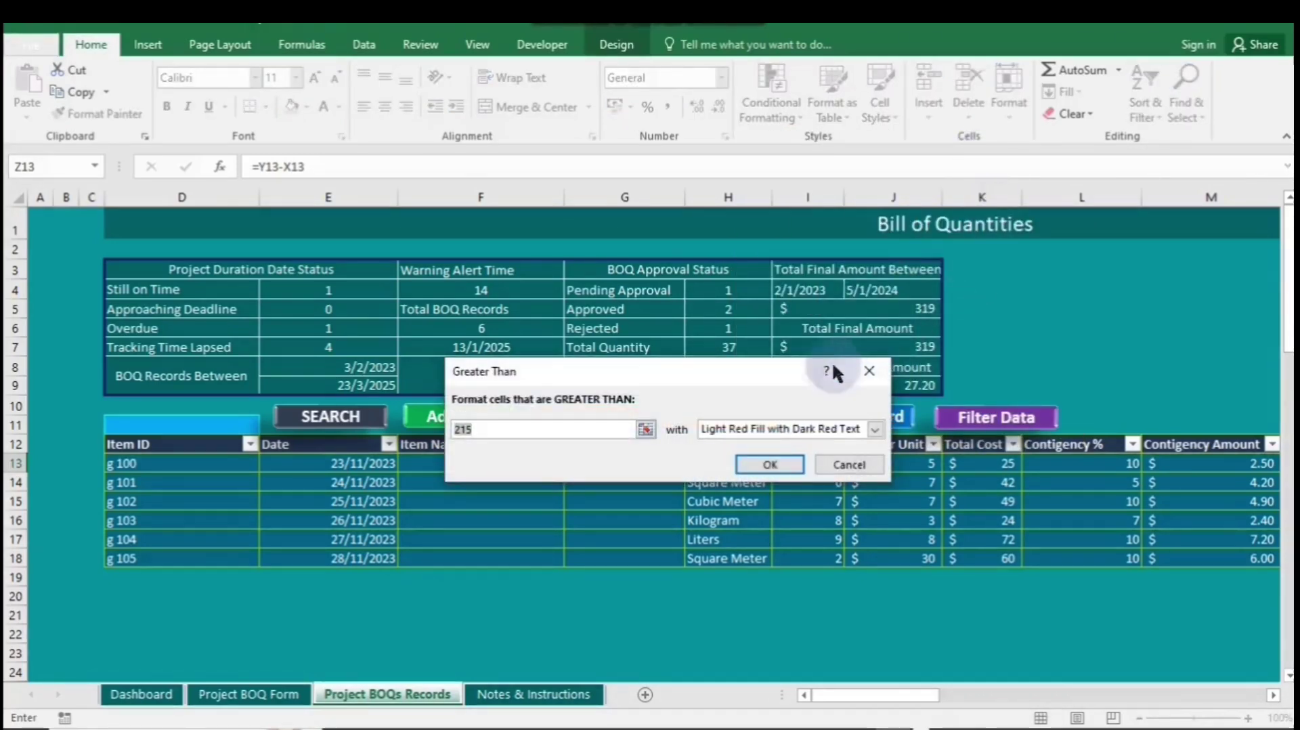
{"action": "left_click", "coordinate": [880, 375]}
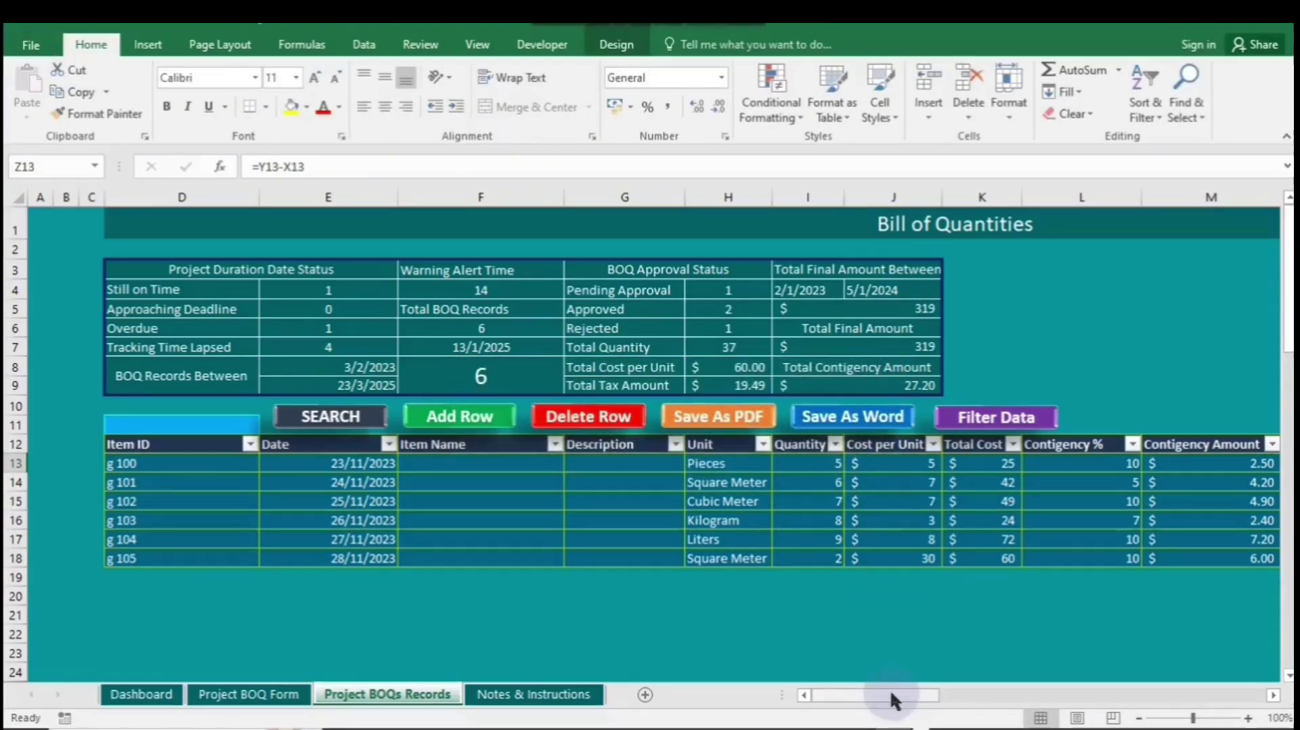
- Start a Greater Than highlight rule with the threshold 50 for the Duration values in Z13:Z18
{"action": "left_click_drag", "start_coordinate": [860, 696], "coordinate": [1006, 704]}
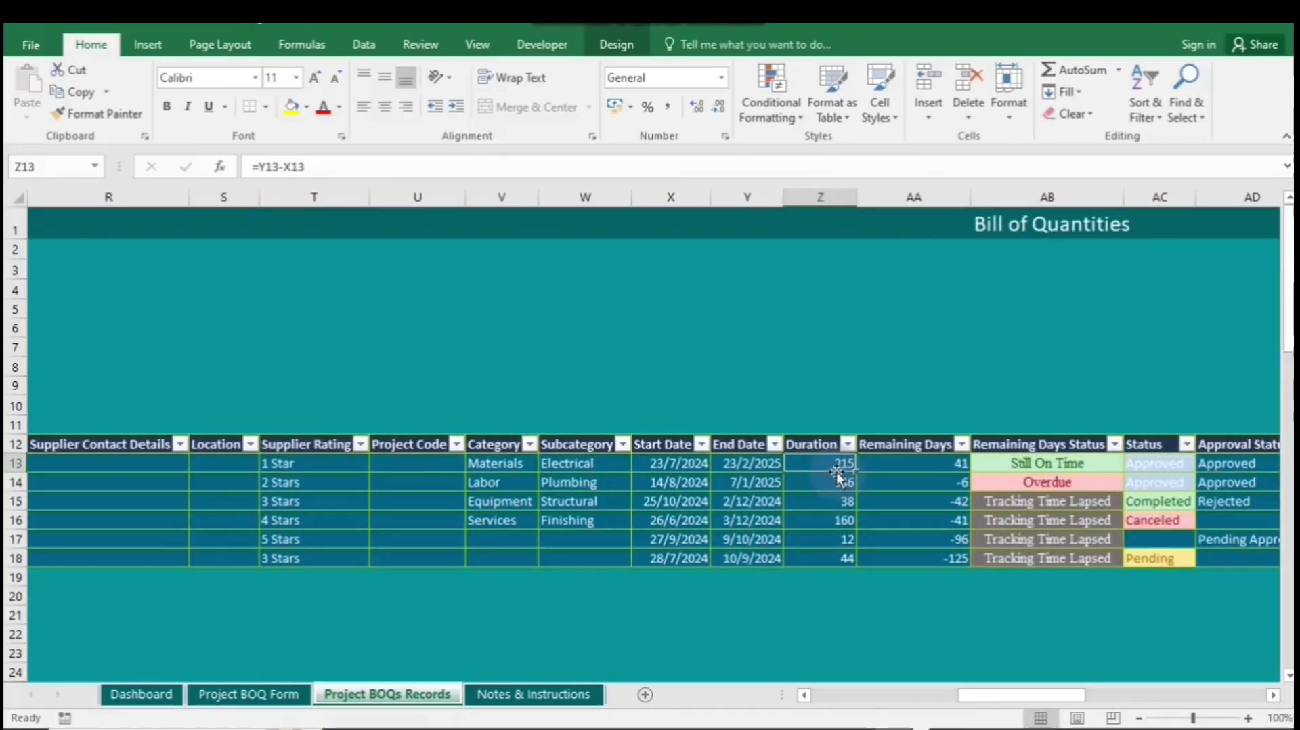
{"action": "left_click_drag", "start_coordinate": [842, 463], "coordinate": [843, 557]}
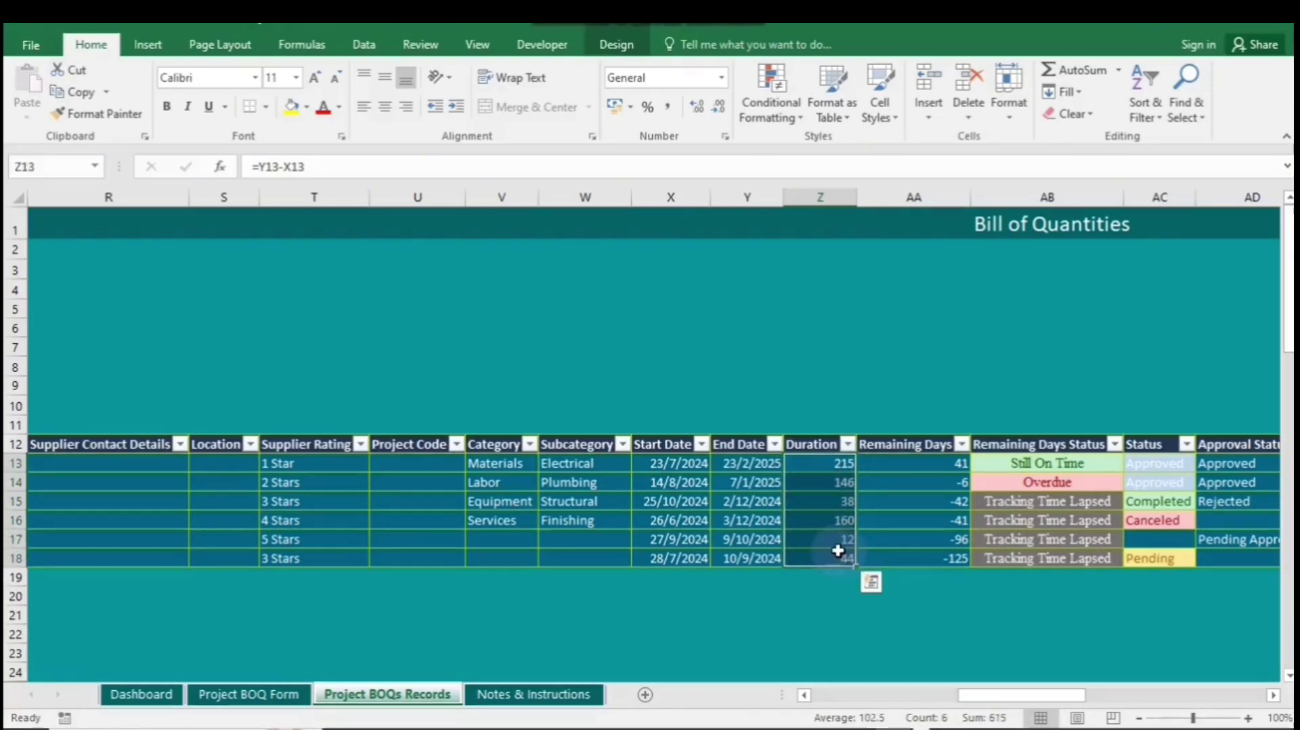
{"action": "left_click", "coordinate": [770, 108]}
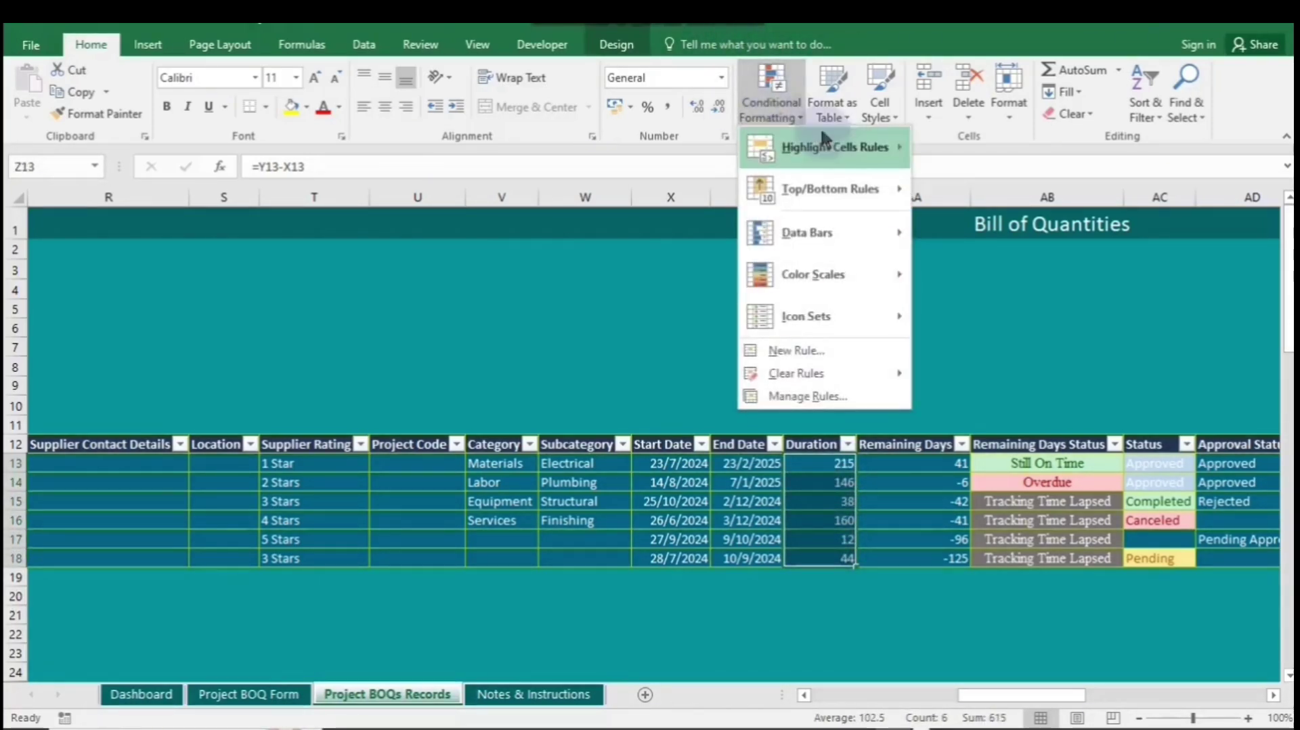
{"action": "left_click", "coordinate": [948, 150]}
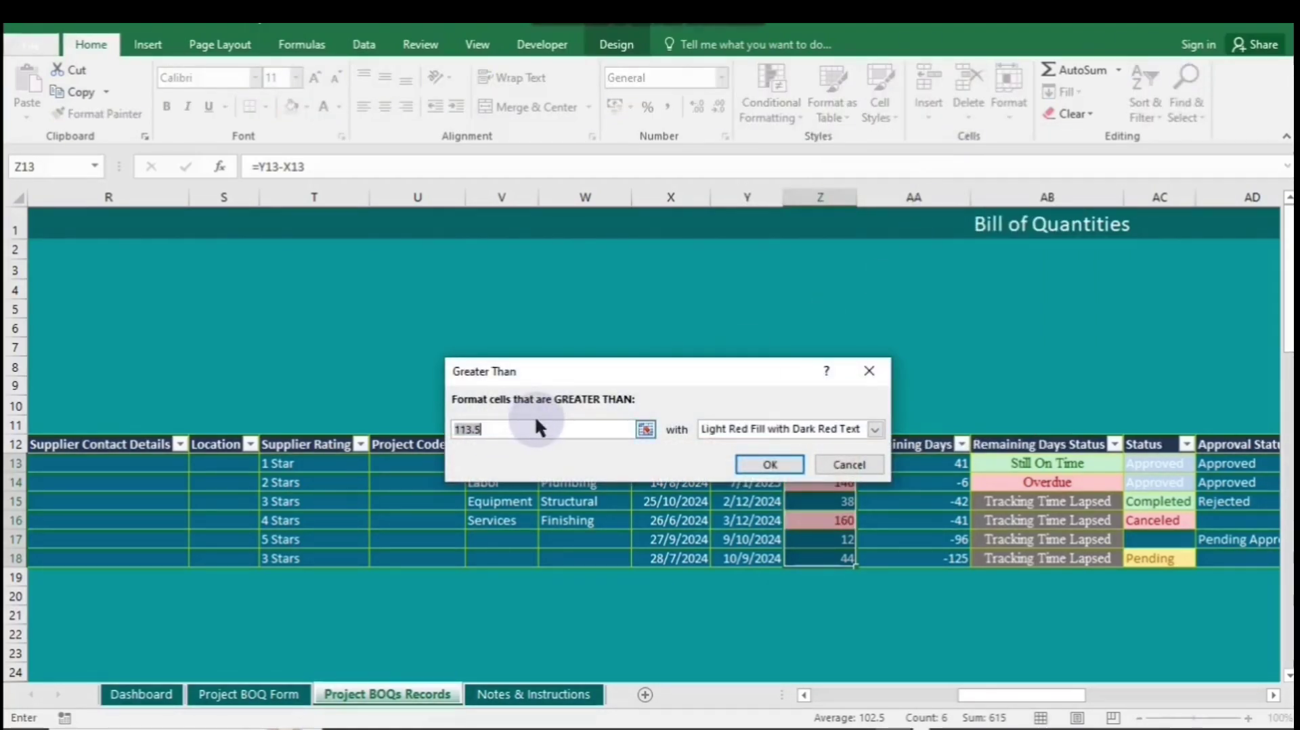
{"action": "left_click", "coordinate": [525, 424]}
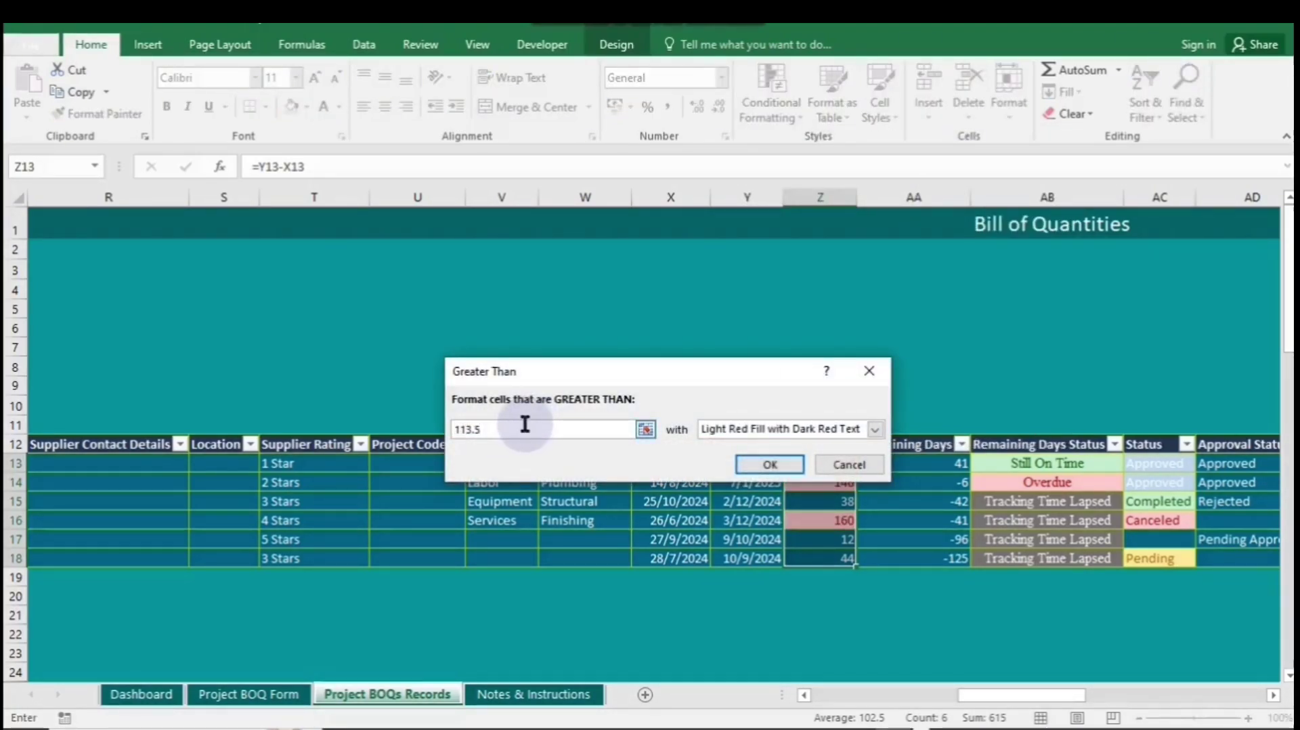
{"action": "key", "text": "BackSpace"}
{"action": "key", "text": "BackSpace"}
{"action": "key", "text": "BackSpace"}
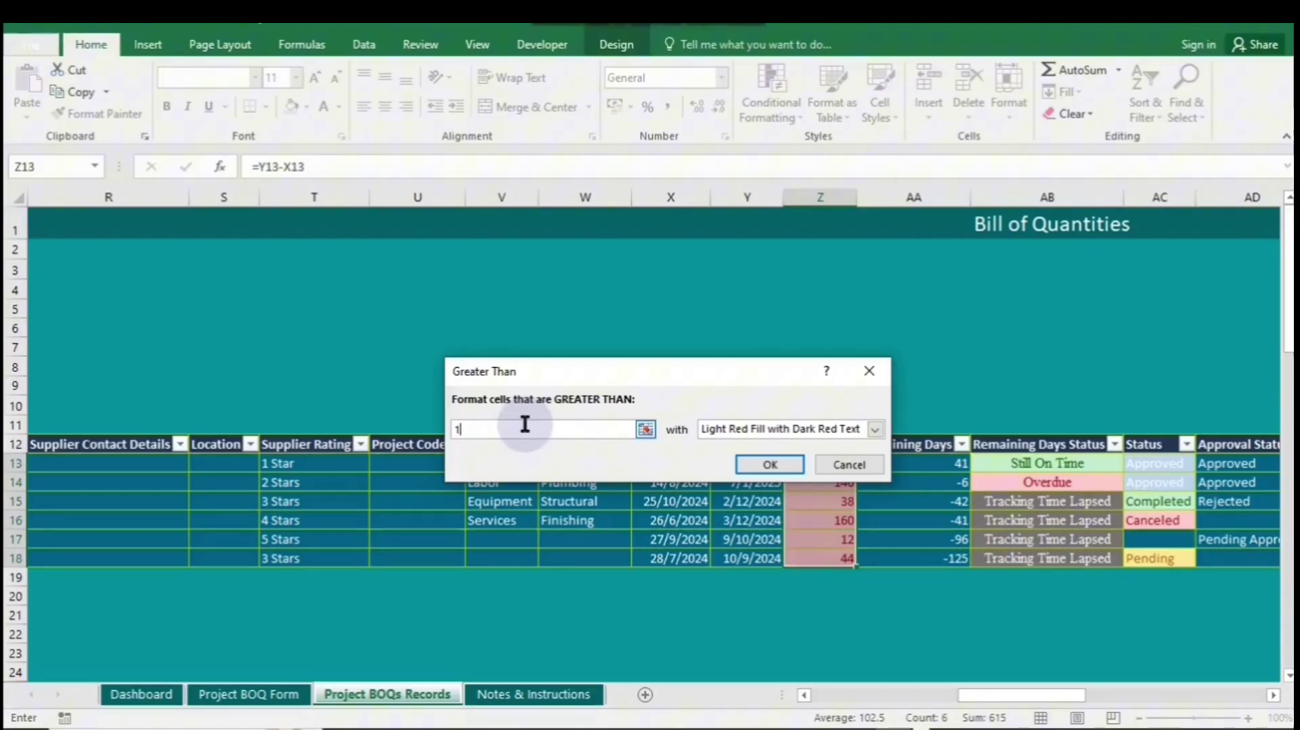
{"action": "type", "text": "50"}
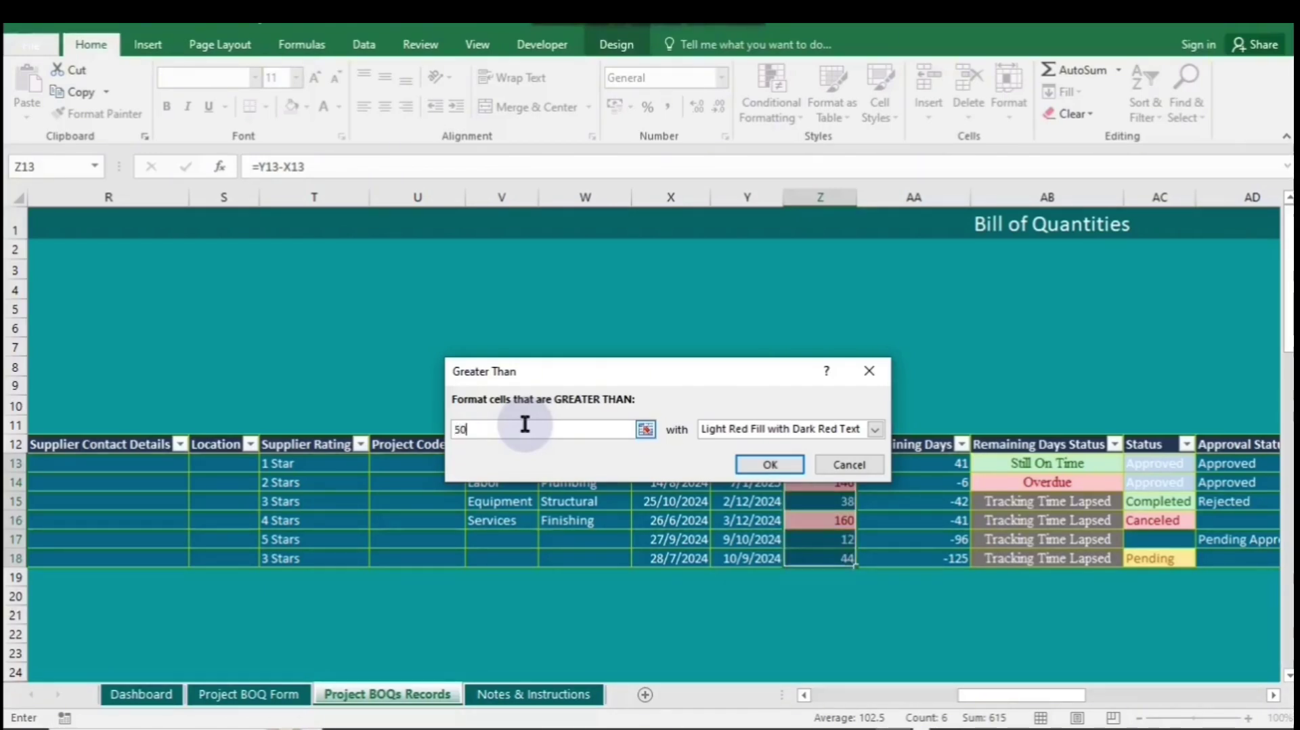
- Give the Greater Than rule a custom format with light blue font and dark blue fill, and apply it
{"action": "left_click", "coordinate": [876, 429]}
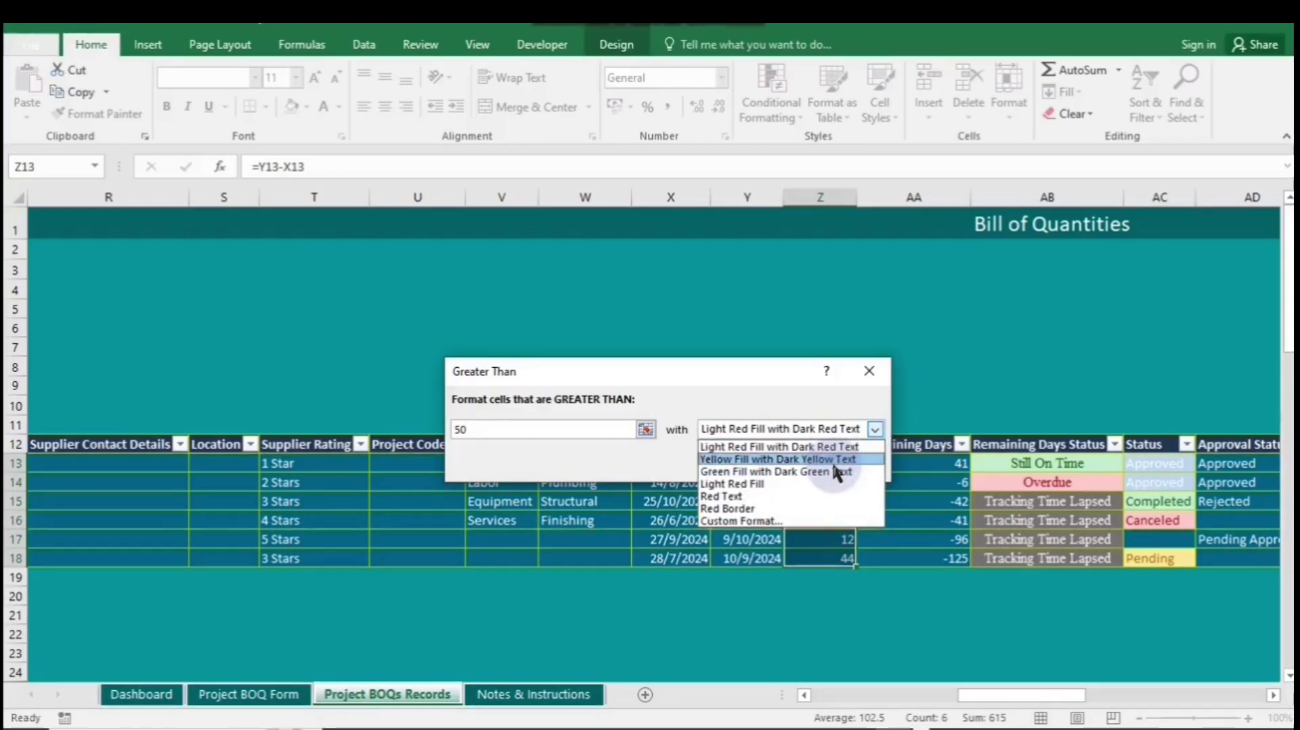
{"action": "left_click", "coordinate": [781, 520]}
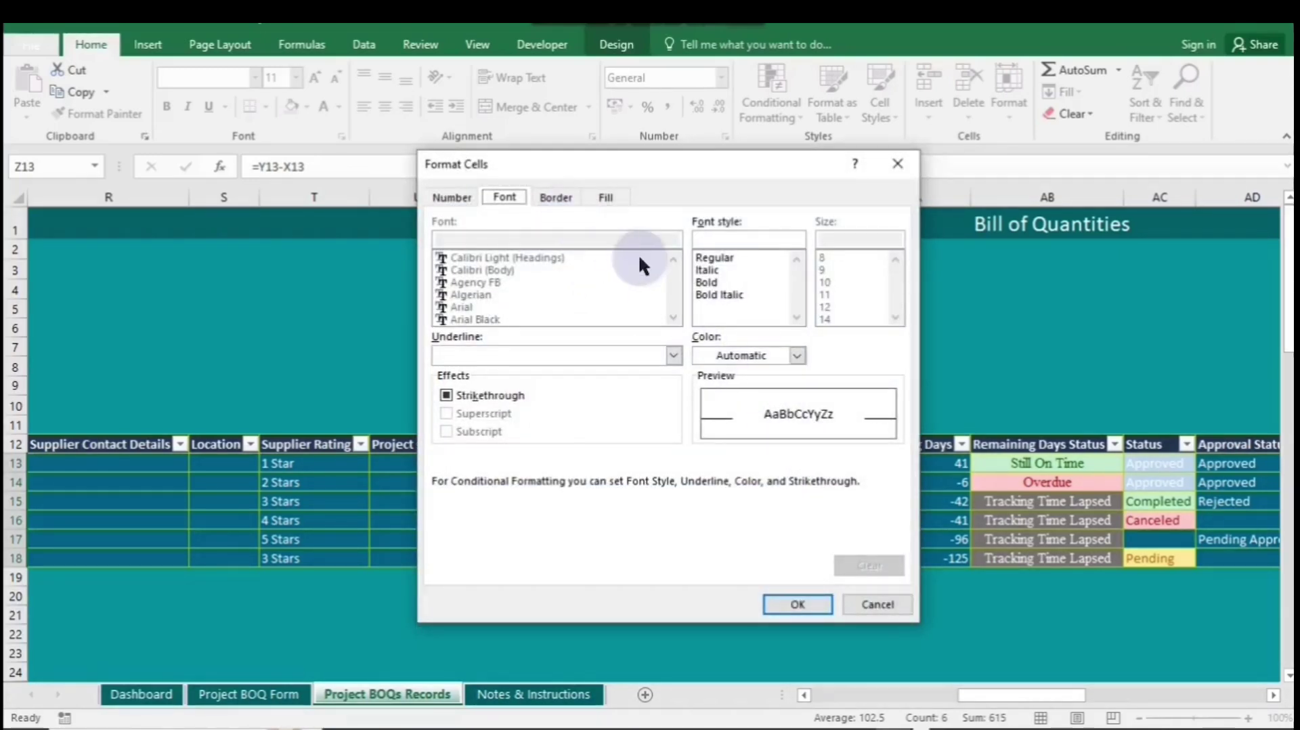
{"action": "left_click", "coordinate": [796, 362]}
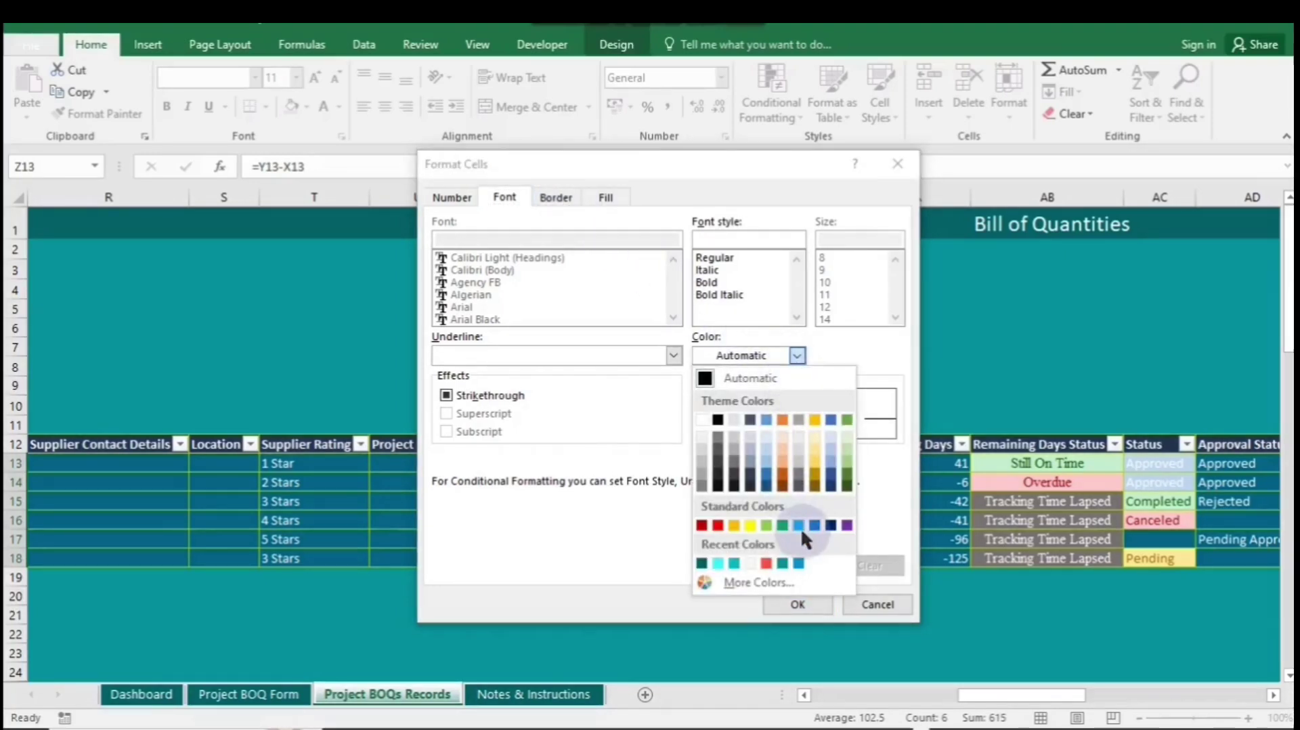
{"action": "left_click", "coordinate": [799, 525]}
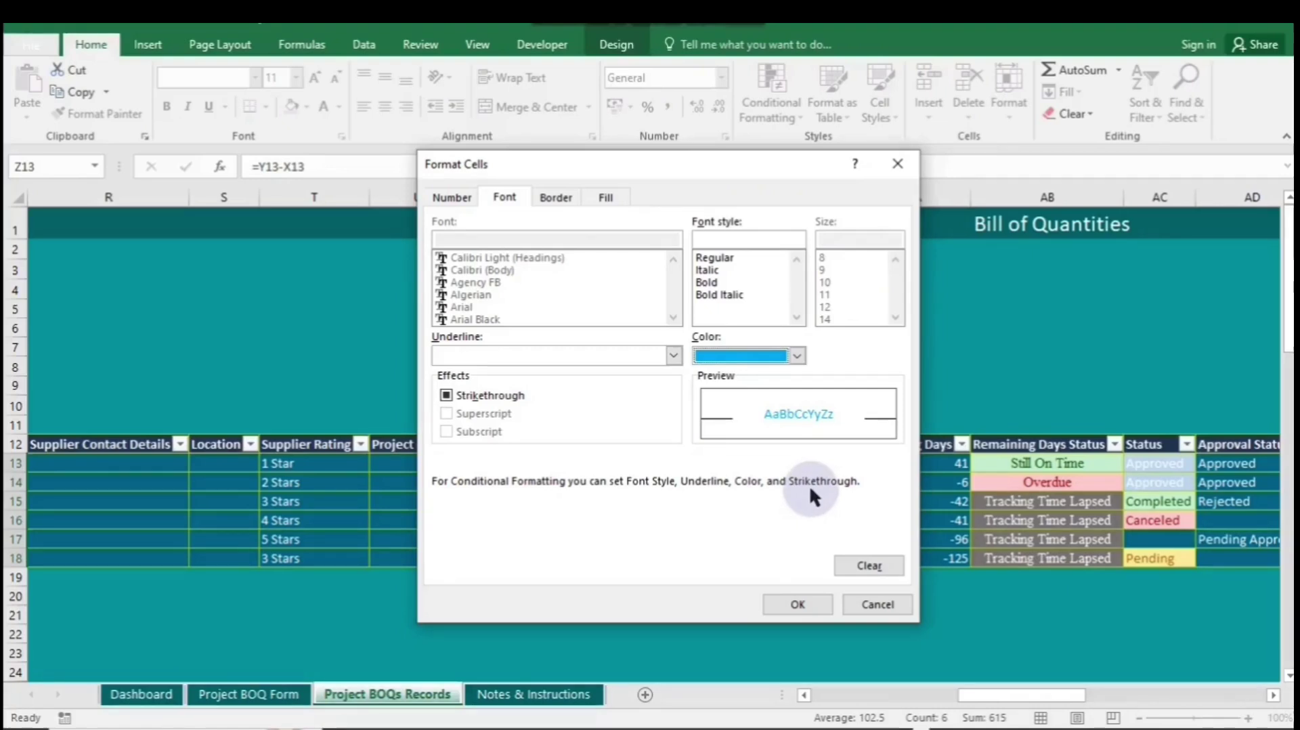
{"action": "left_click", "coordinate": [594, 193]}
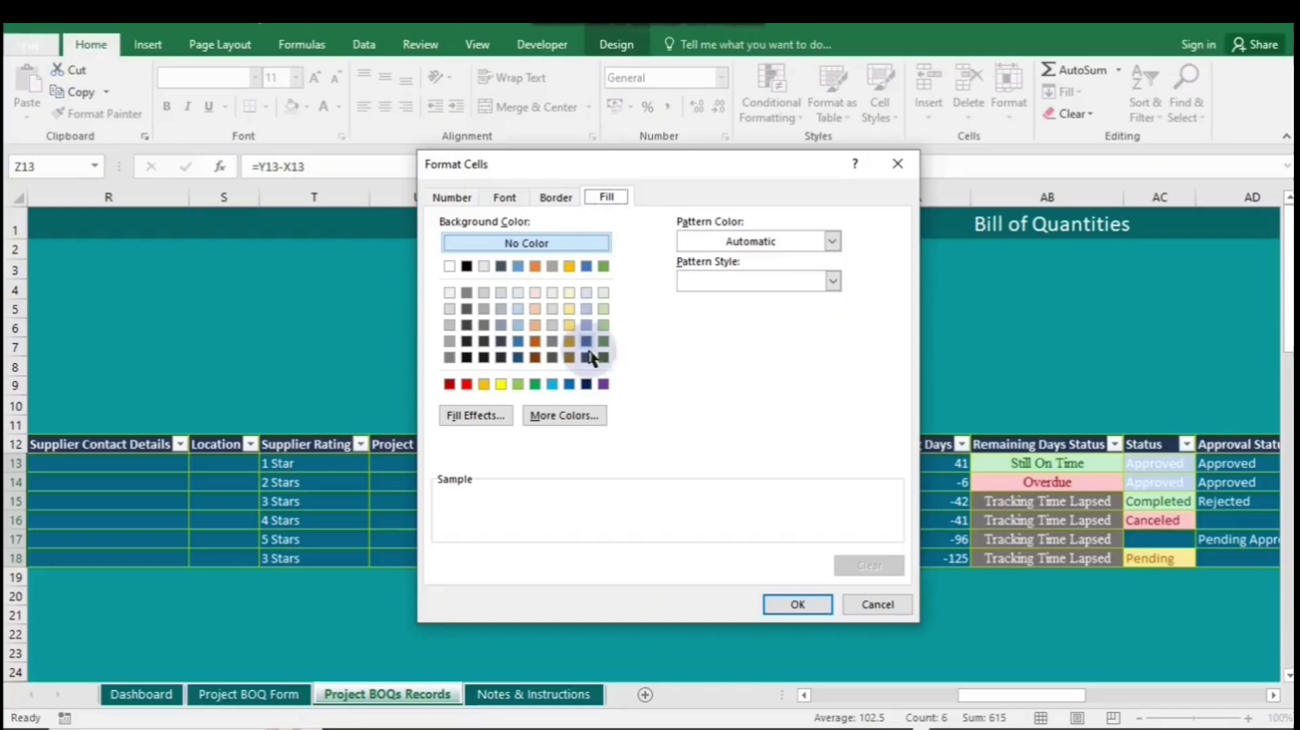
{"action": "left_click", "coordinate": [586, 384]}
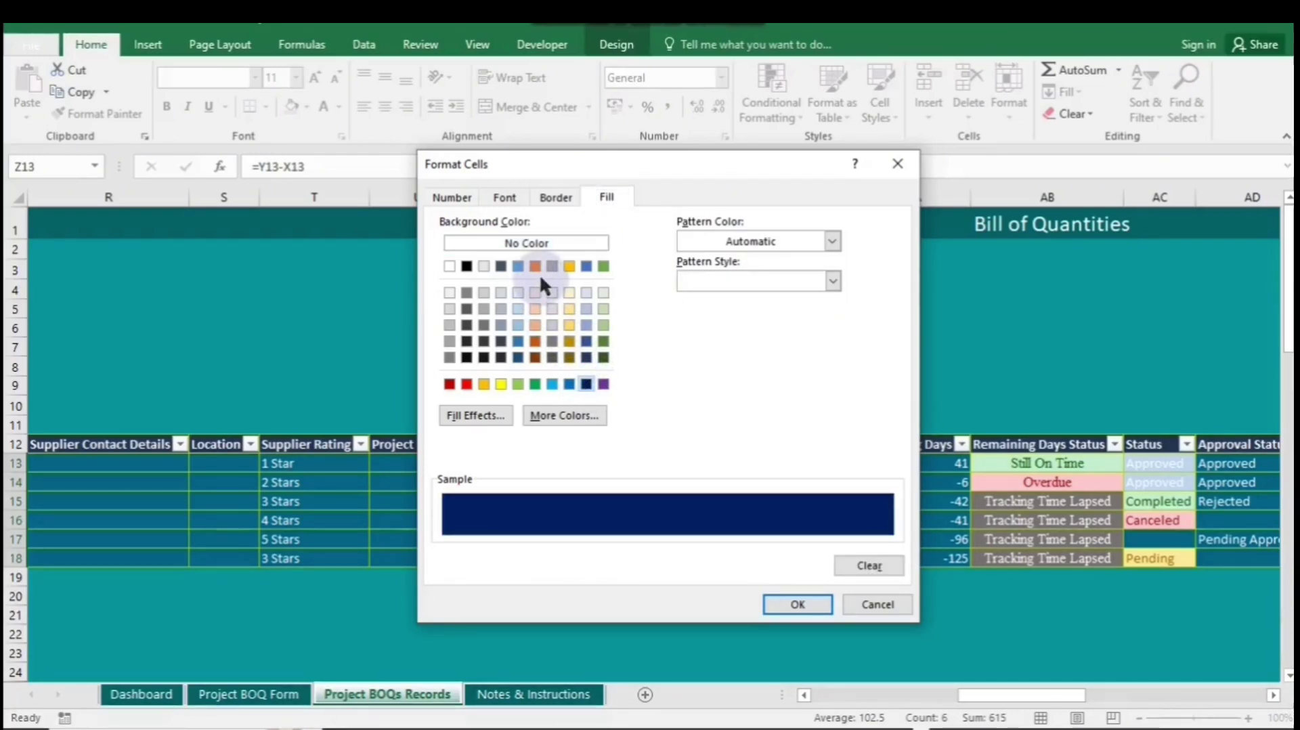
{"action": "left_click", "coordinate": [819, 601]}
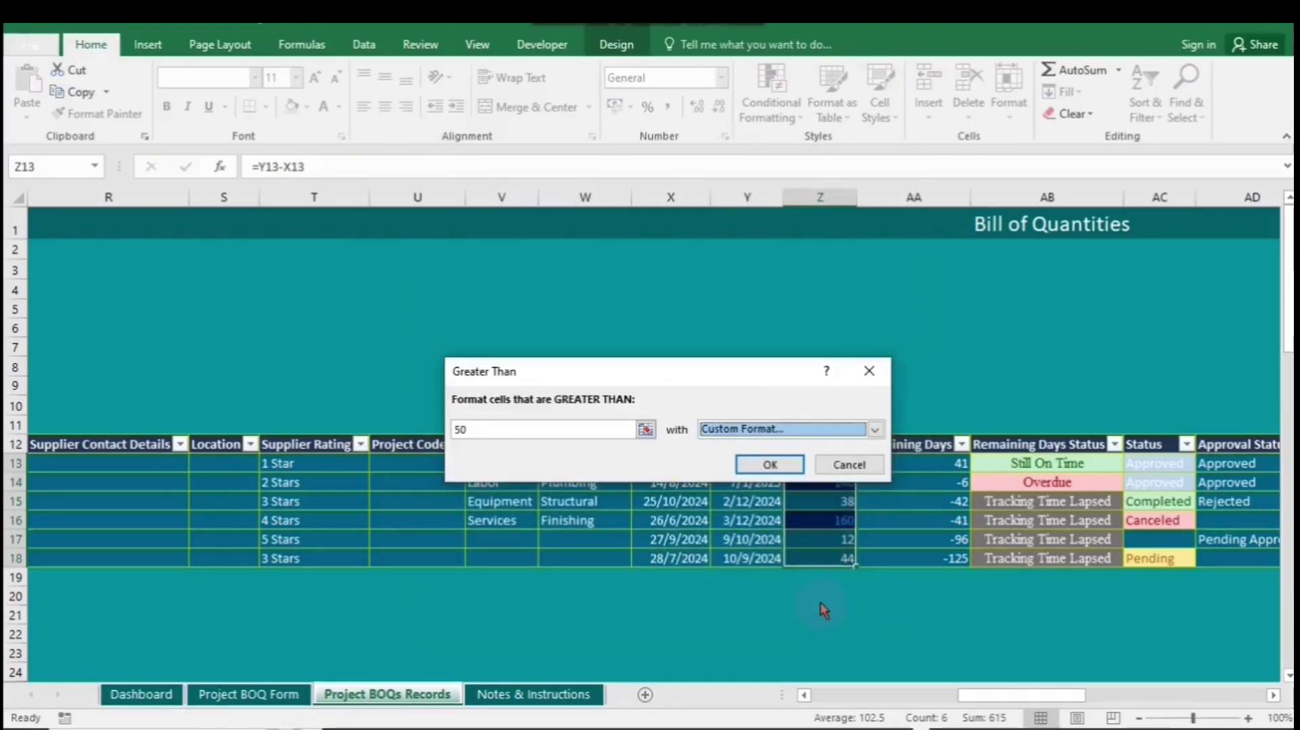
{"action": "left_click", "coordinate": [760, 465]}
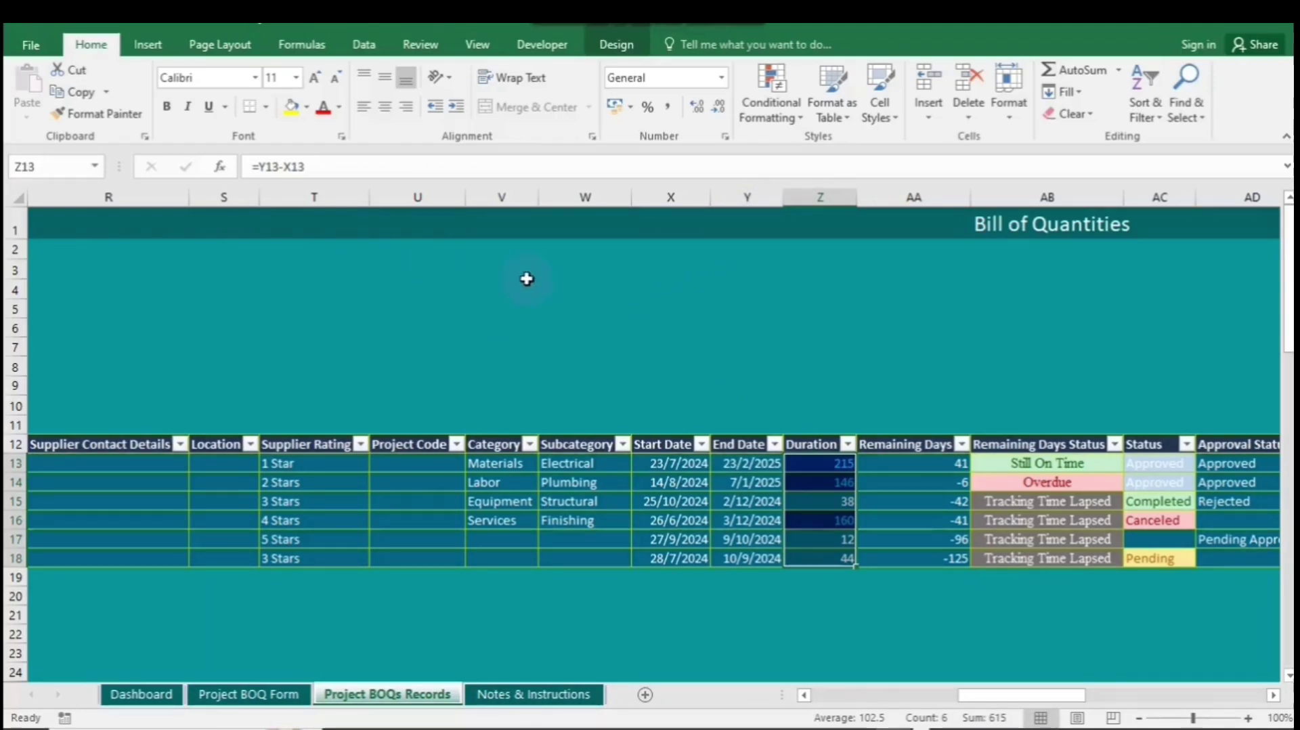
- Clear the Greater Than highlighting from the selected Duration cells only
{"action": "left_click", "coordinate": [785, 115]}
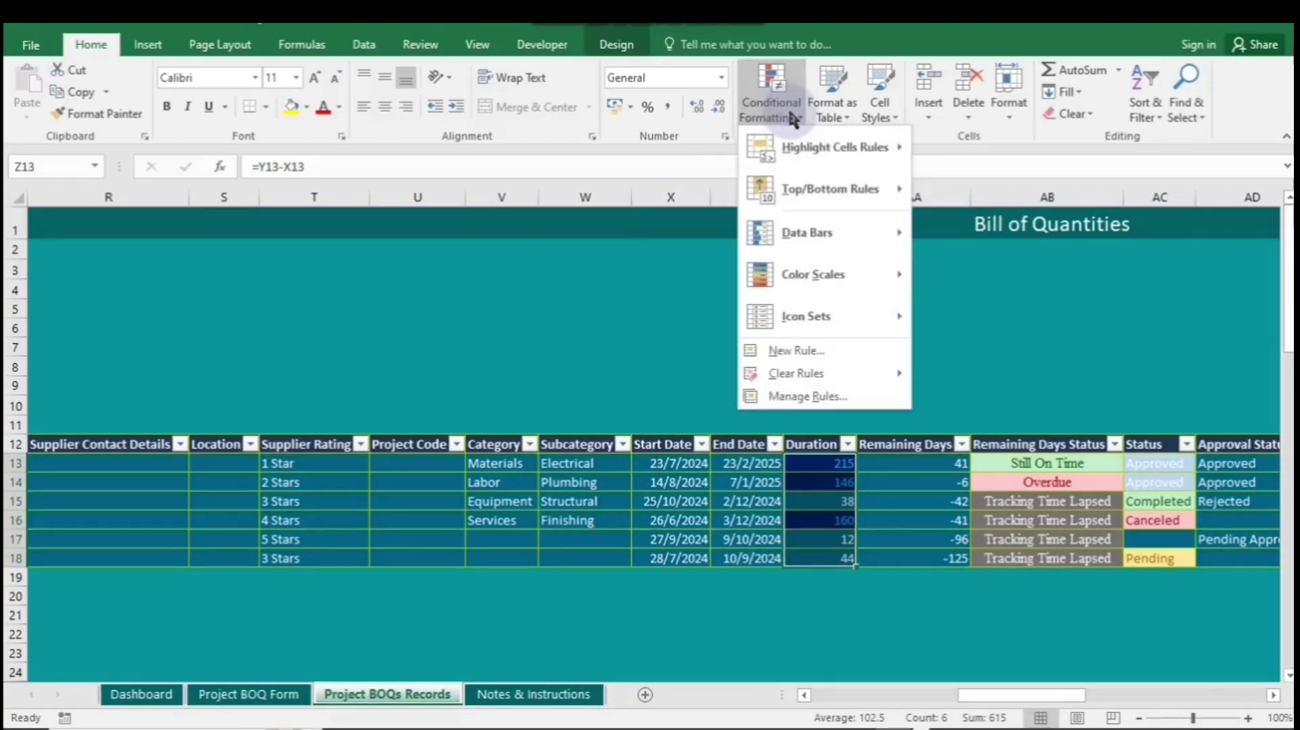
{"action": "mouse_move", "coordinate": [843, 377]}
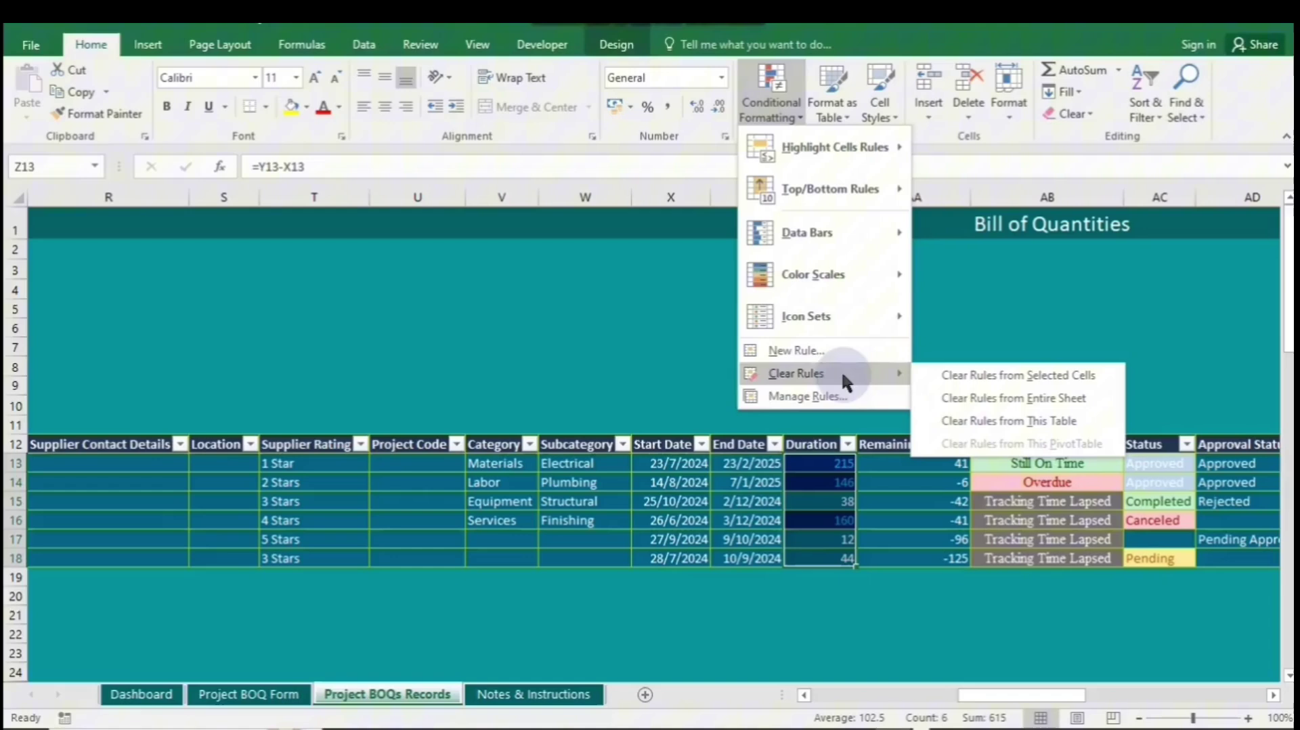
{"action": "left_click", "coordinate": [962, 381]}
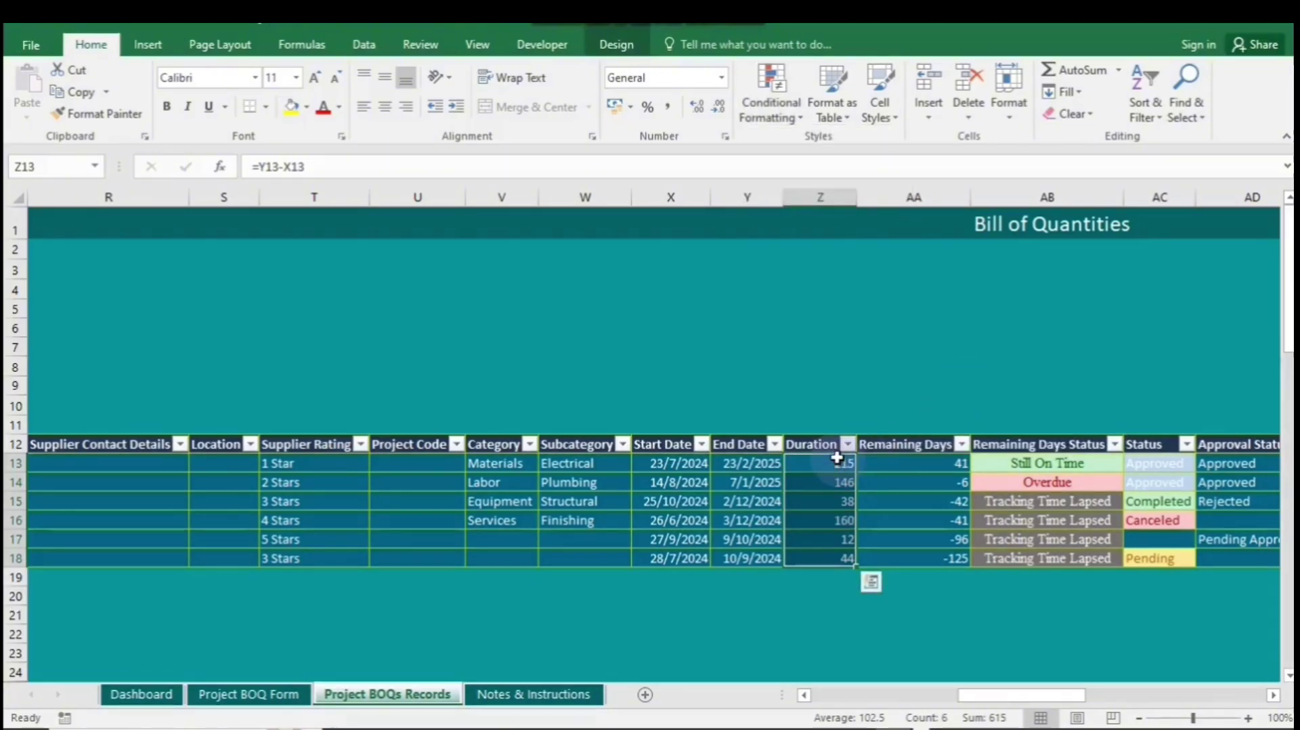
- Apply a Between highlight rule to the Duration cells for values from 100 to 164 with the Red Border format
{"action": "left_click", "coordinate": [777, 111]}
{"action": "mouse_move", "coordinate": [829, 147]}
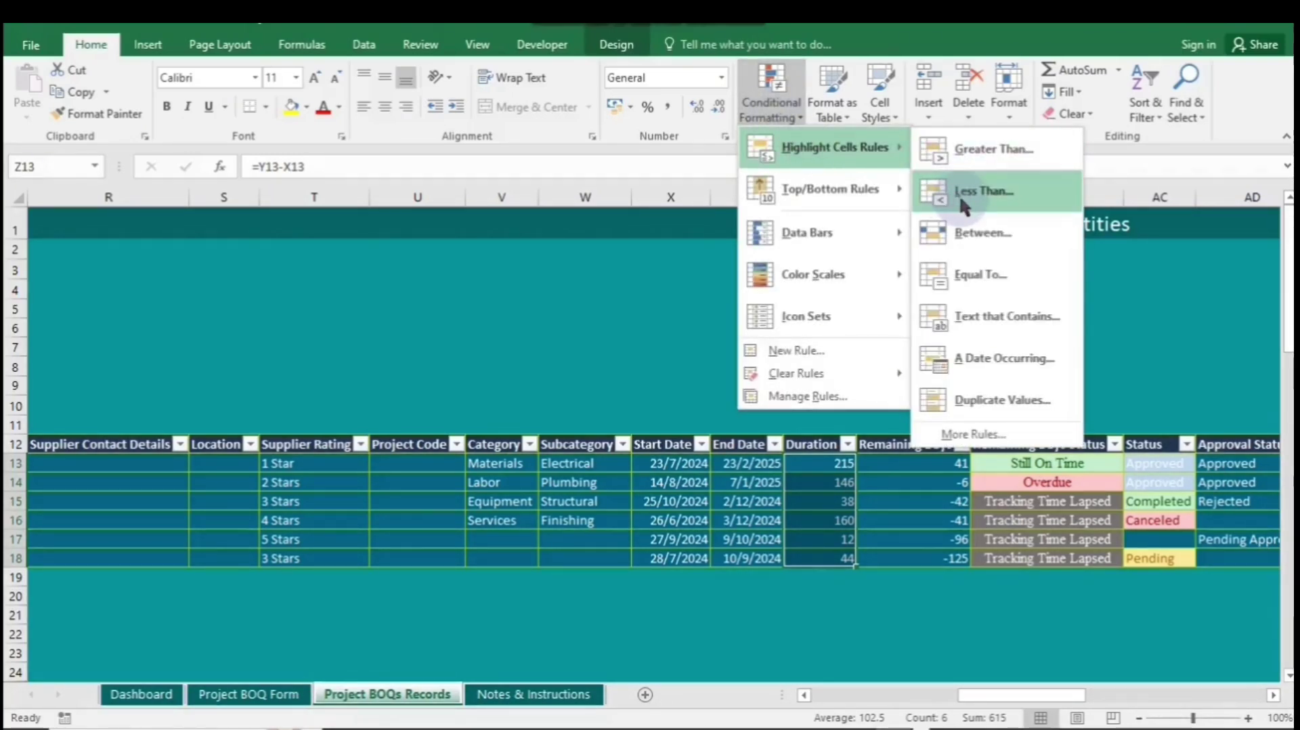
{"action": "left_click", "coordinate": [964, 234]}
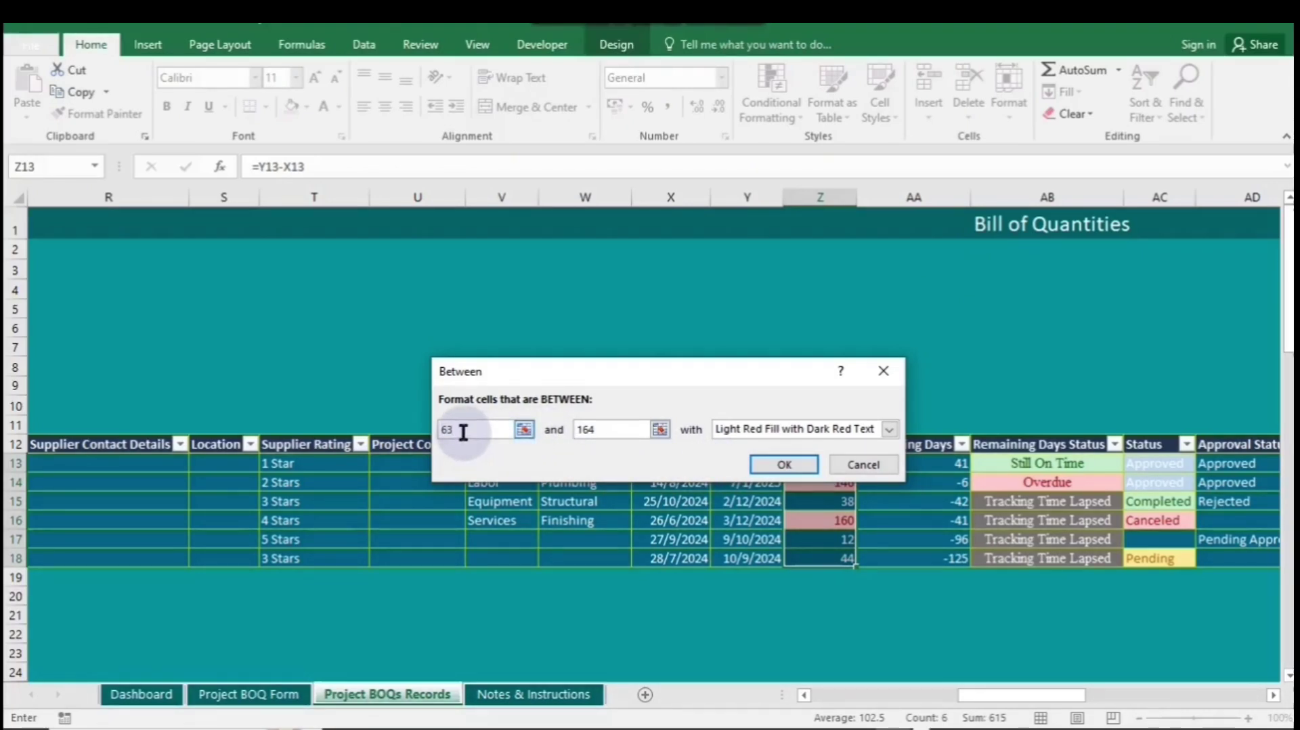
{"action": "key", "text": "BackSpace"}
{"action": "key", "text": "BackSpace"}
{"action": "type", "text": "100"}
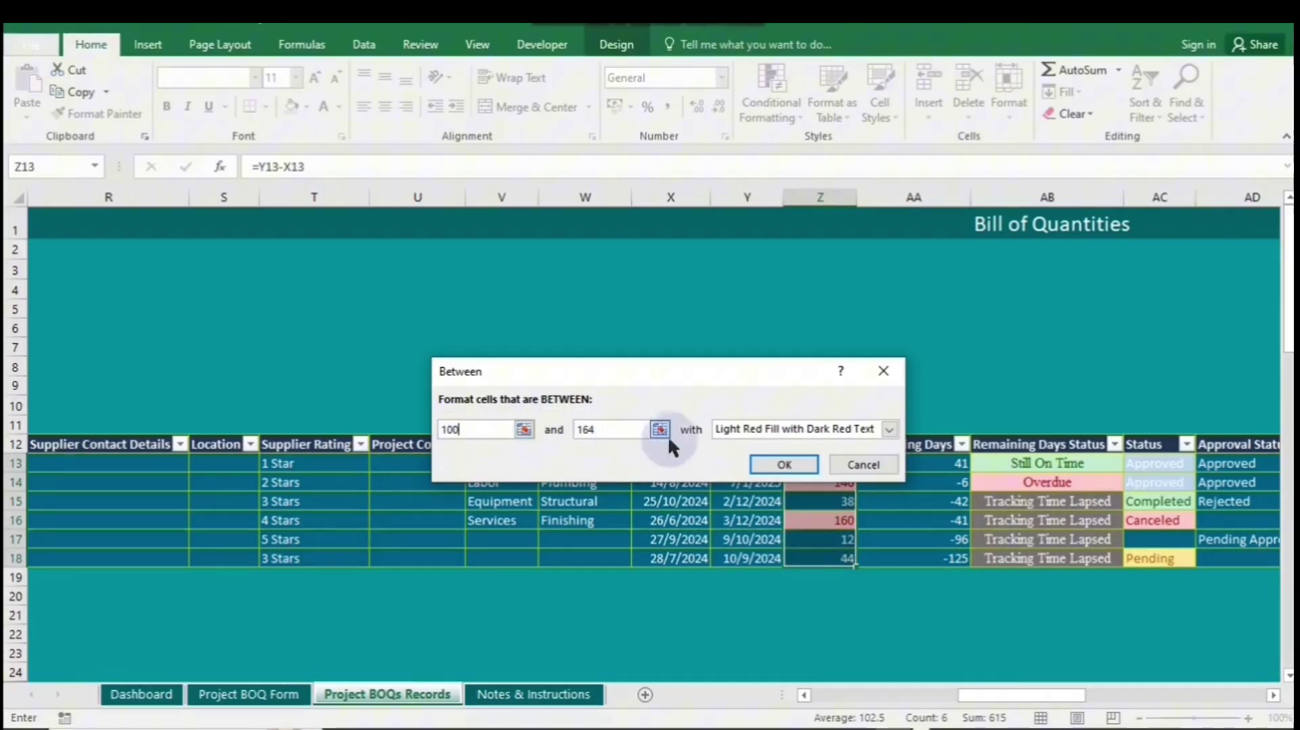
{"action": "left_click", "coordinate": [888, 431]}
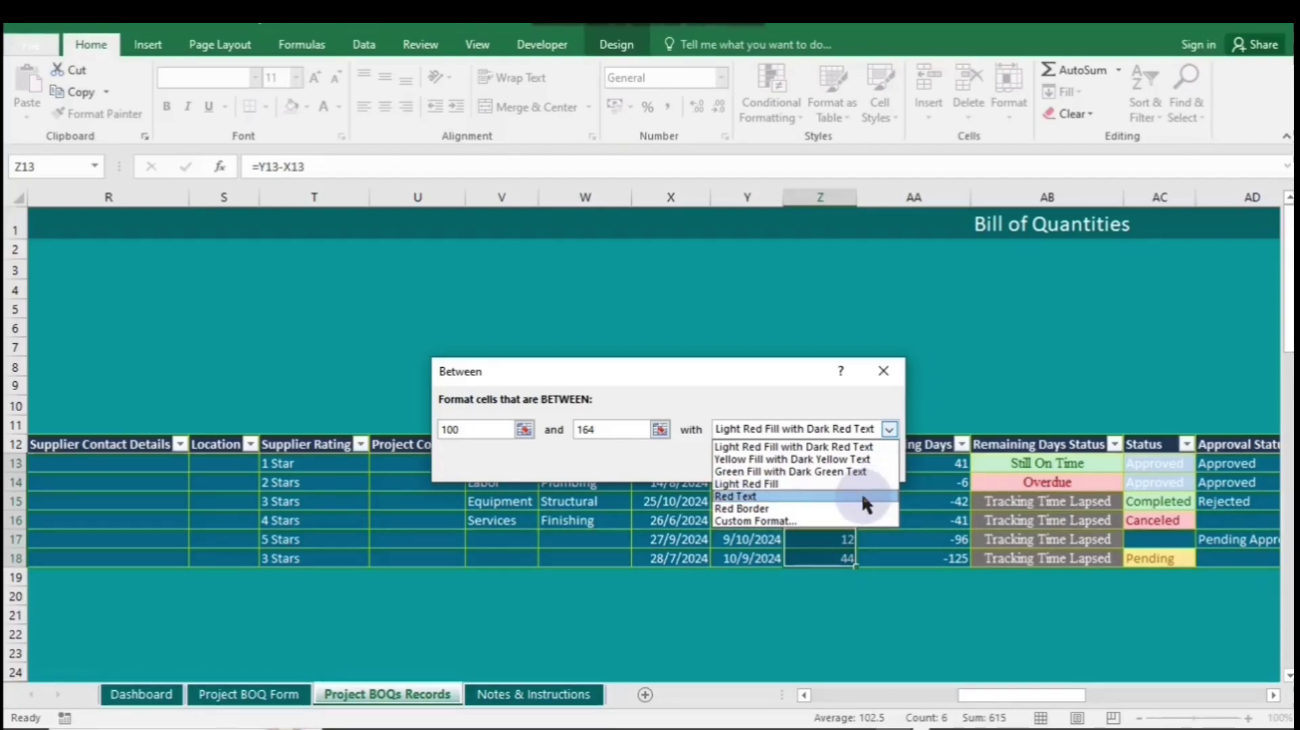
{"action": "left_click", "coordinate": [851, 509]}
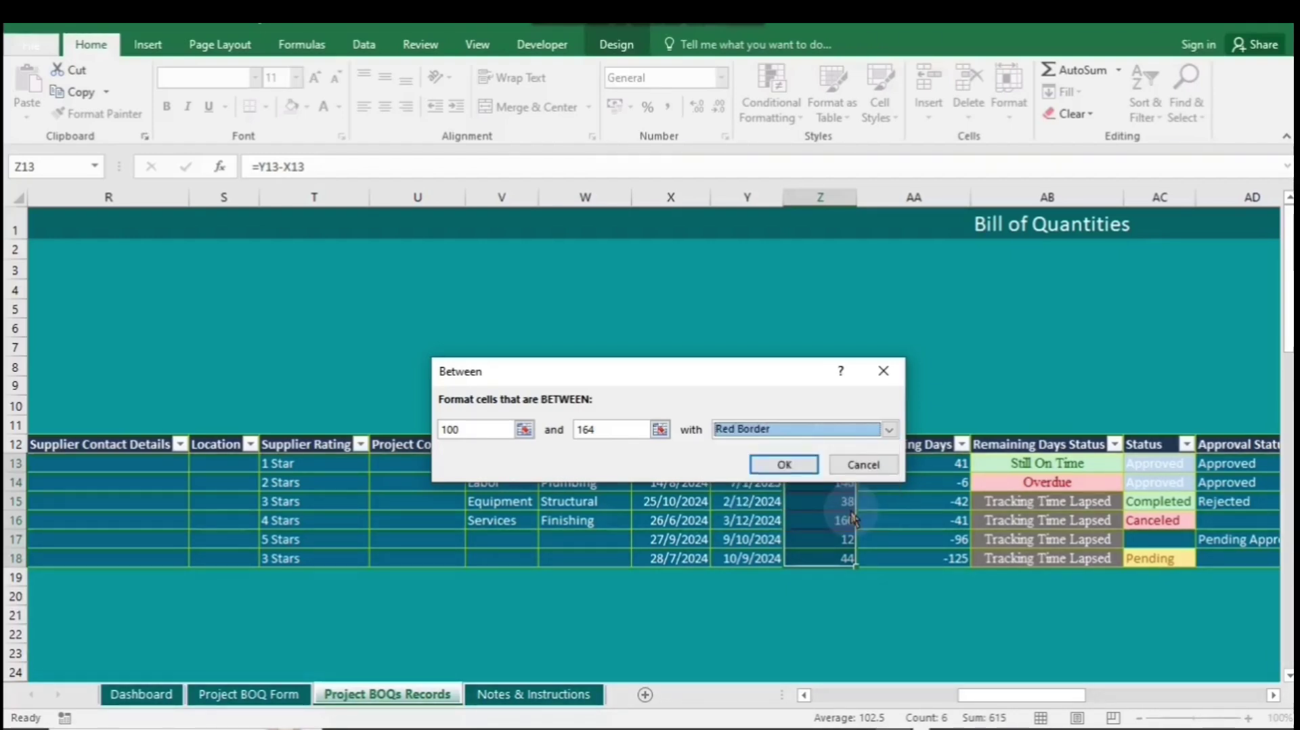
{"action": "left_click", "coordinate": [787, 465]}
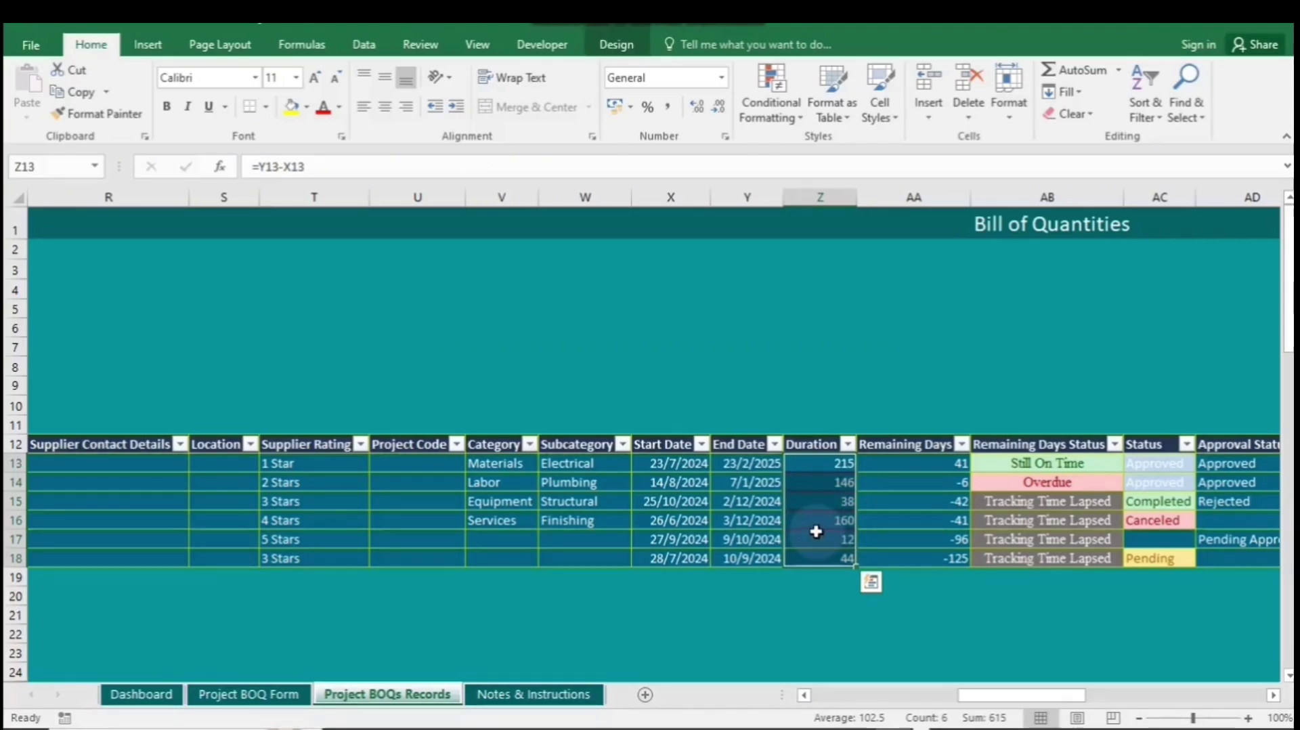
- Clear the Between rule from the selected Duration cells only
{"action": "left_click", "coordinate": [795, 111]}
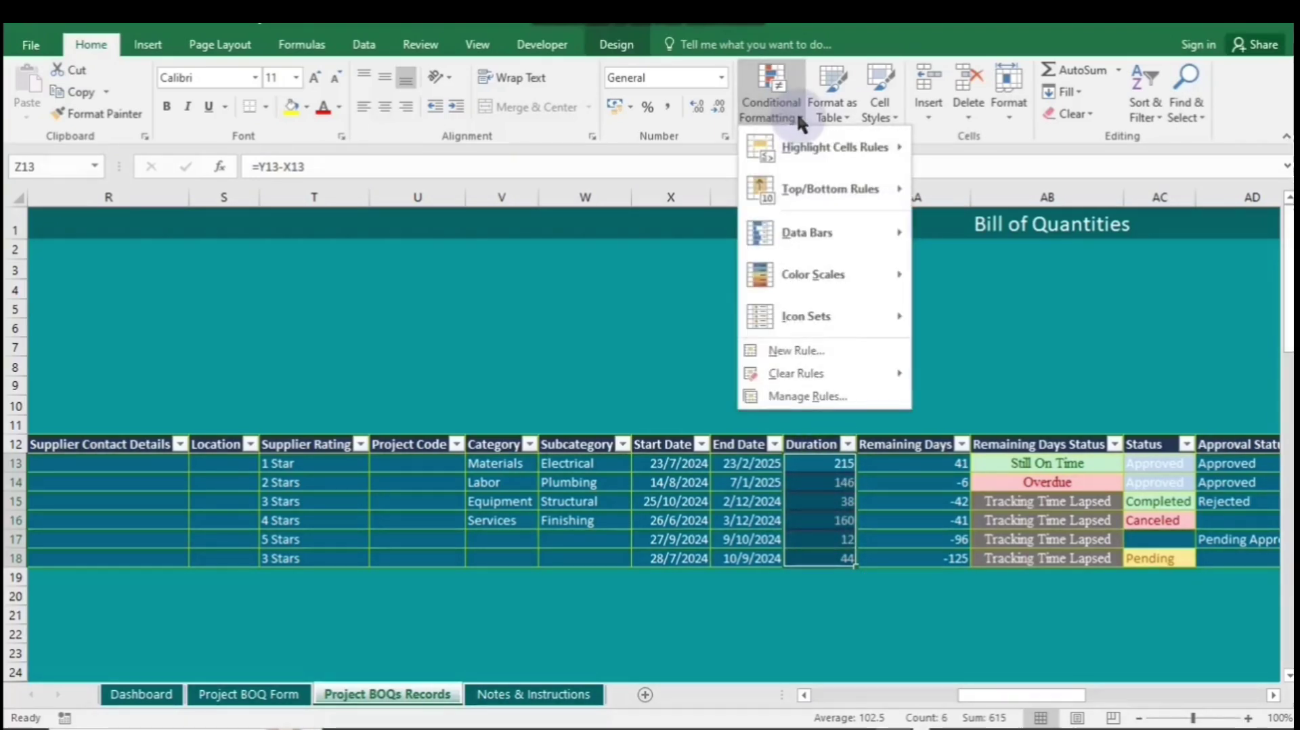
{"action": "mouse_move", "coordinate": [859, 374]}
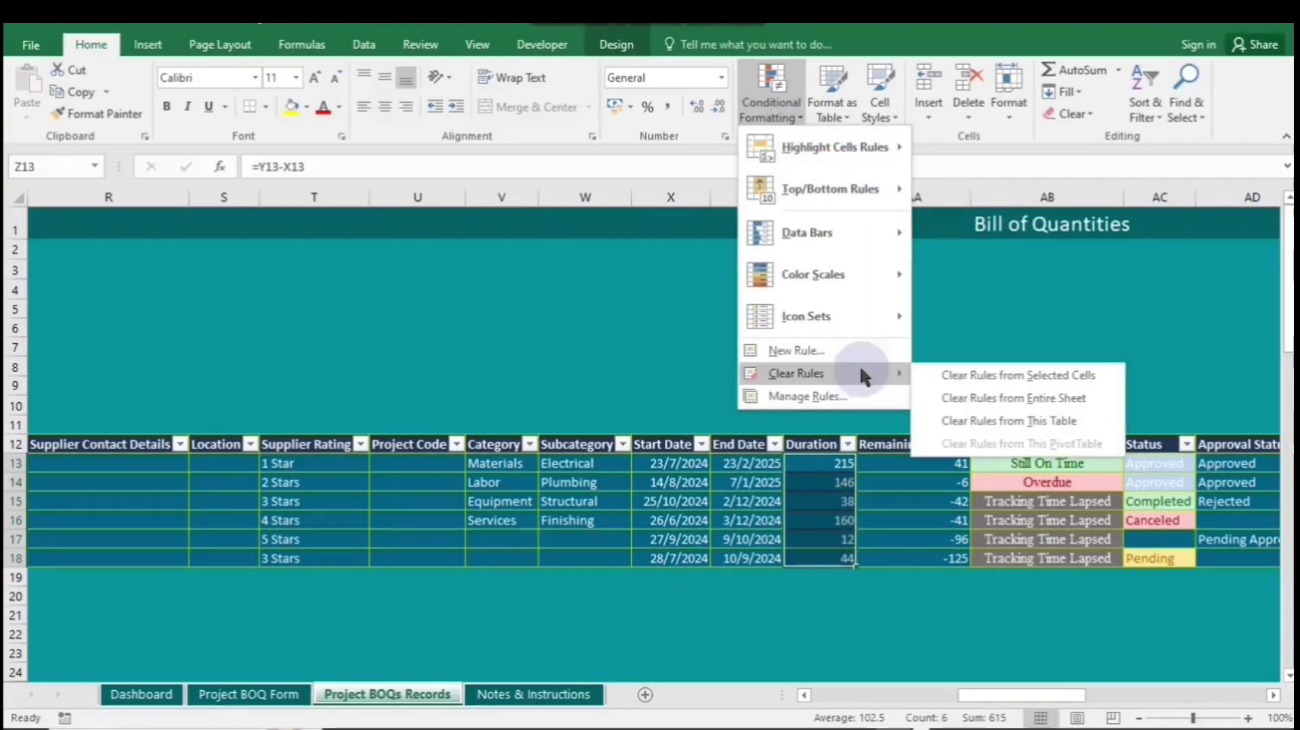
{"action": "left_click", "coordinate": [970, 372]}
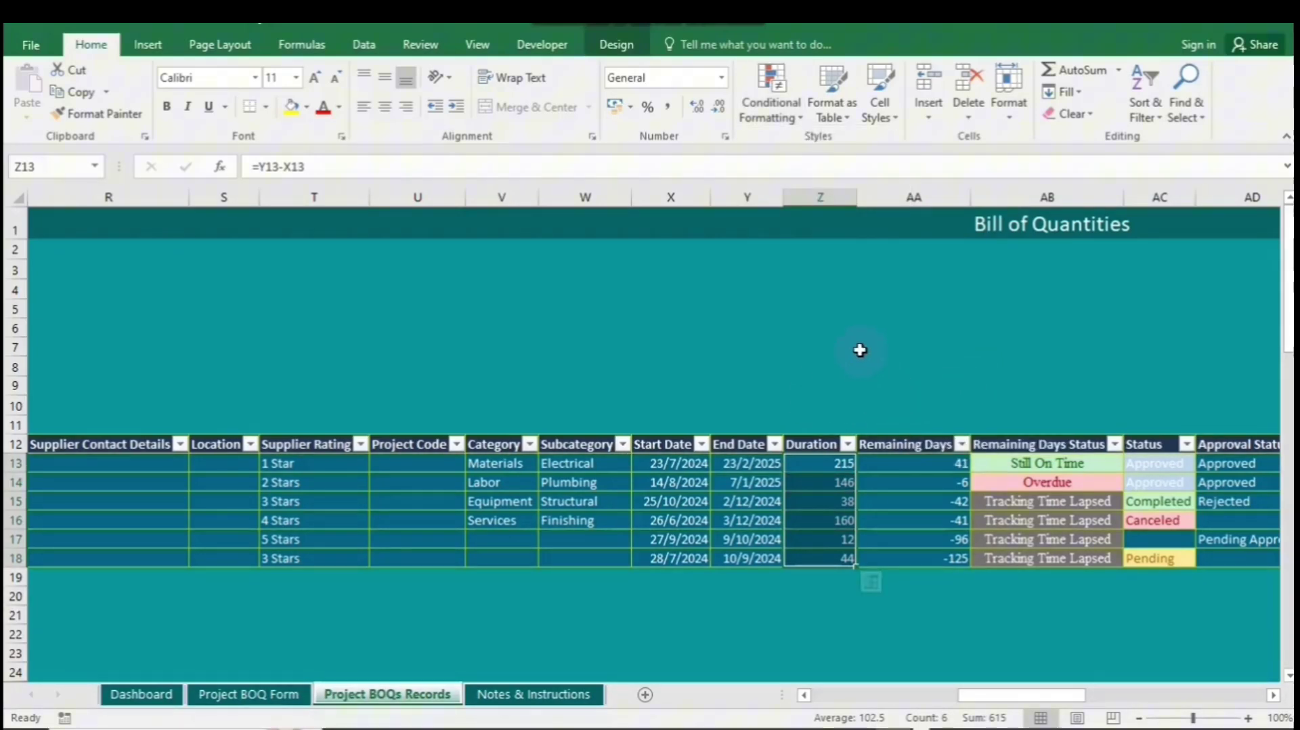
- Highlight the Approval Status cells containing the text "Approved" with Green Fill with Dark Green Text
{"action": "left_click", "coordinate": [779, 93]}
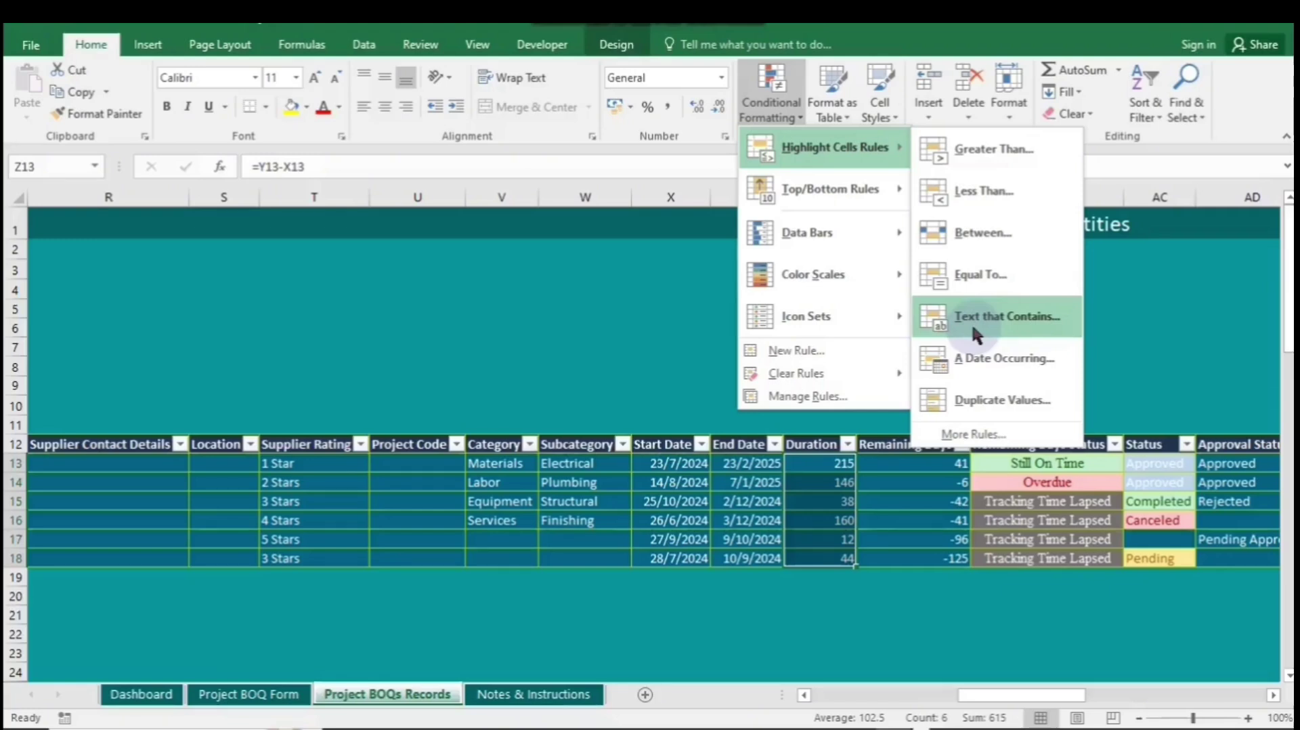
{"action": "left_click", "coordinate": [1241, 467]}
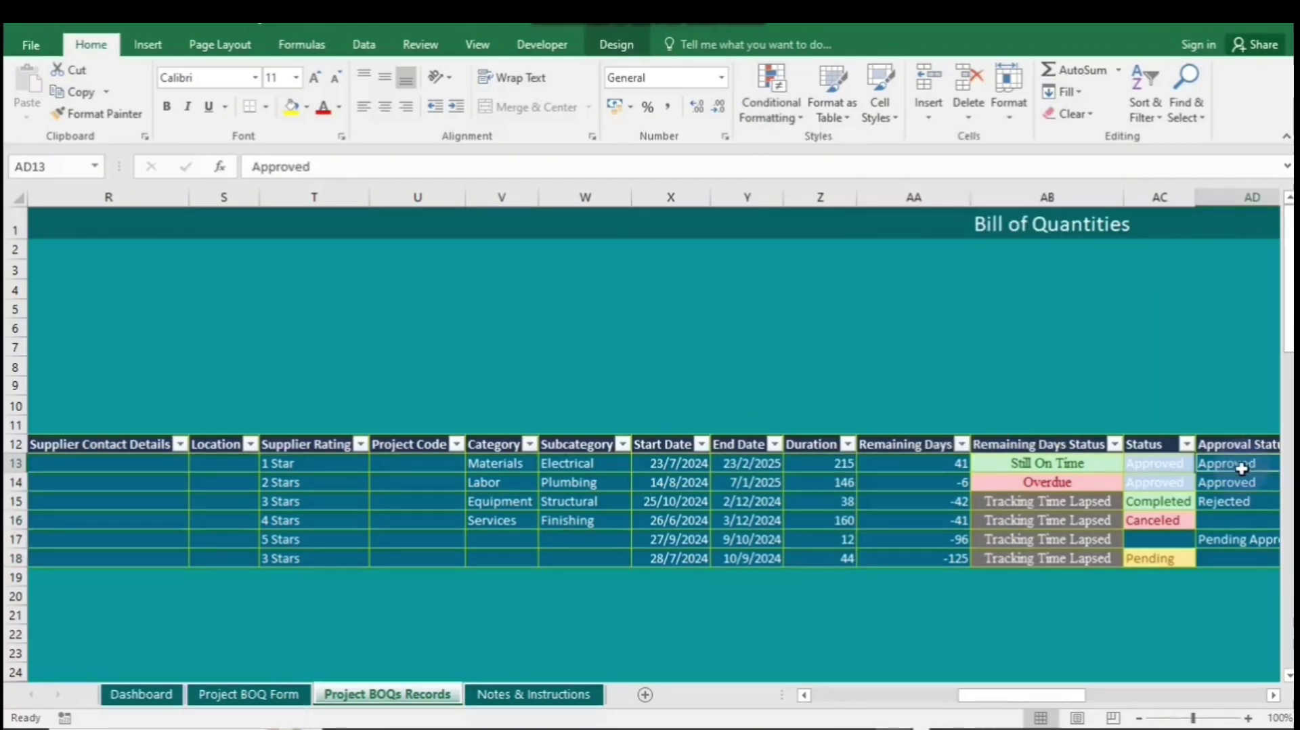
{"action": "left_click_drag", "start_coordinate": [1241, 468], "coordinate": [1239, 557]}
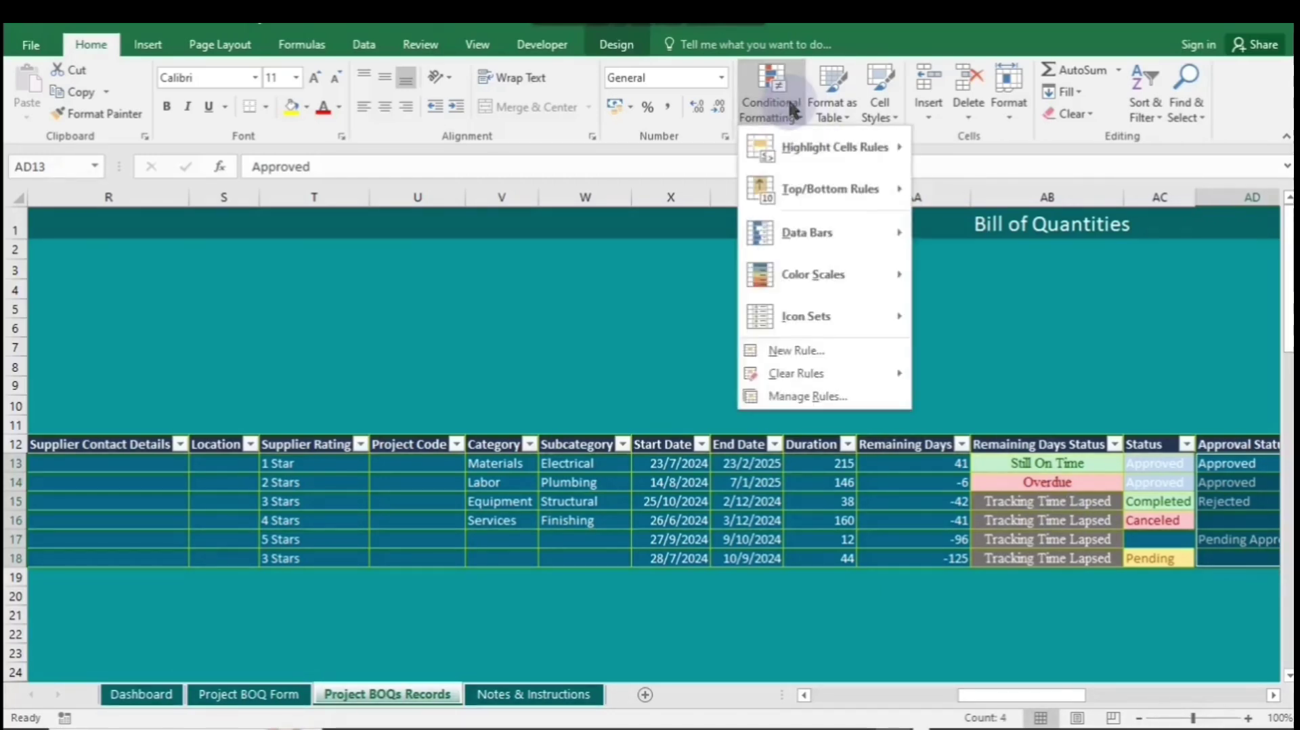
{"action": "mouse_move", "coordinate": [854, 147]}
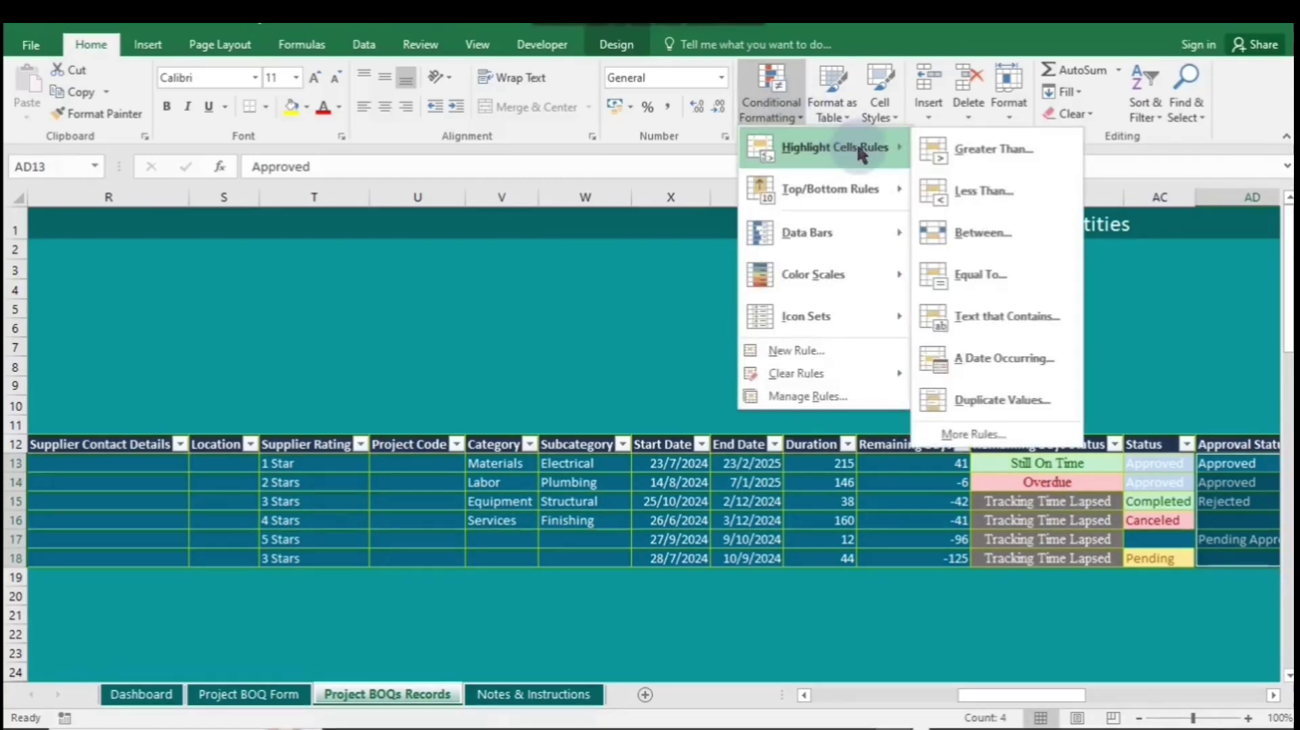
{"action": "left_click", "coordinate": [992, 315]}
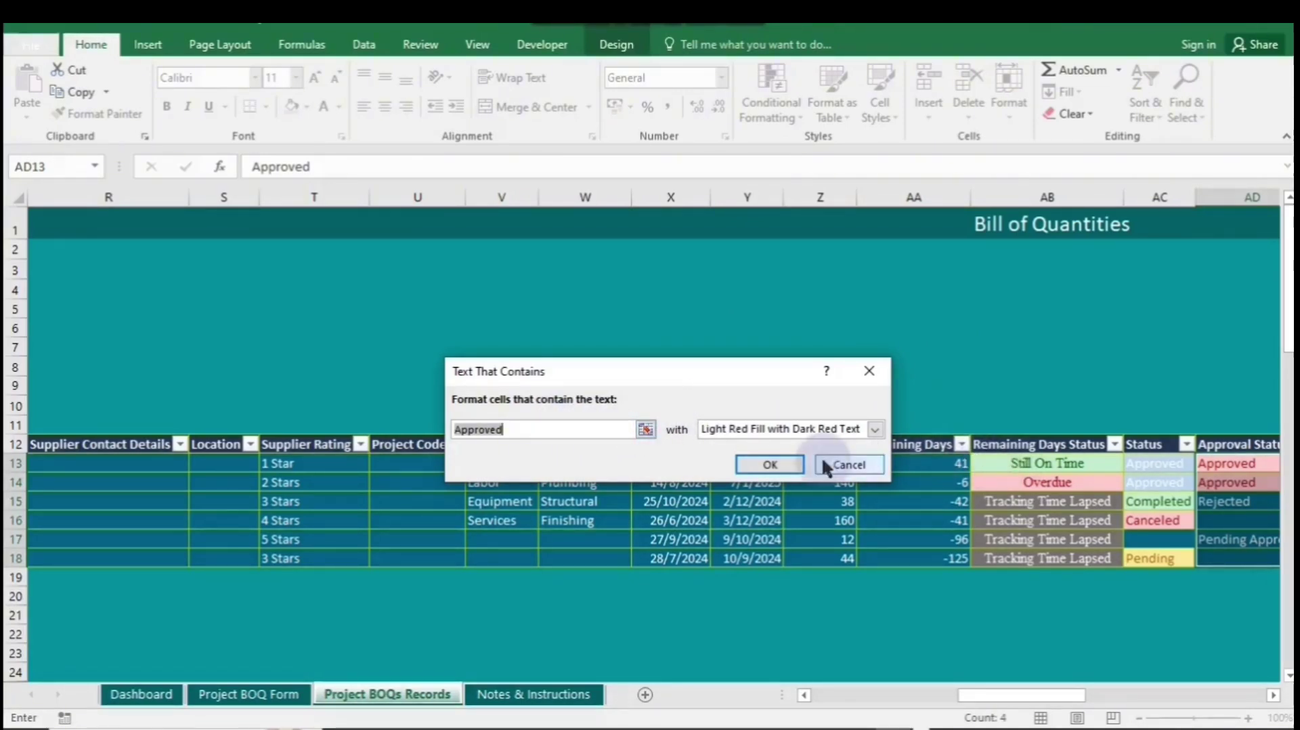
{"action": "left_click", "coordinate": [872, 432]}
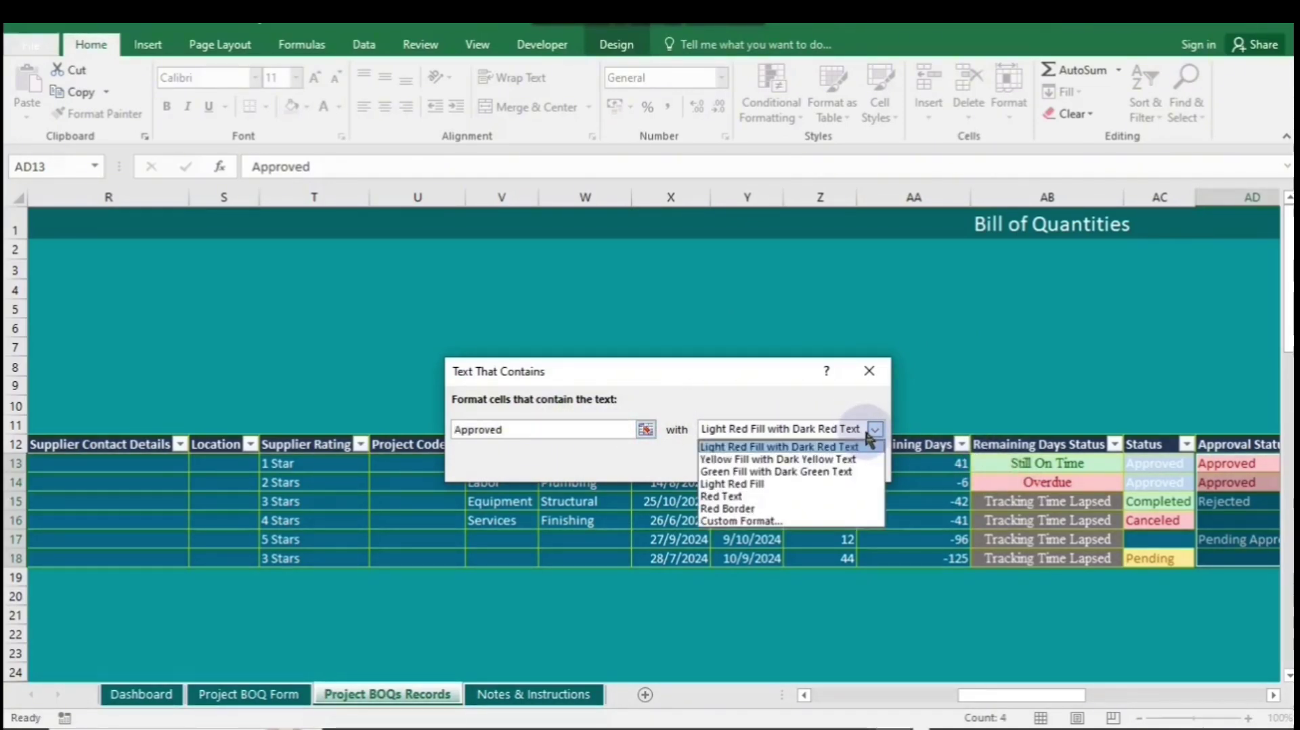
{"action": "left_click", "coordinate": [859, 471]}
{"action": "left_click", "coordinate": [847, 464]}
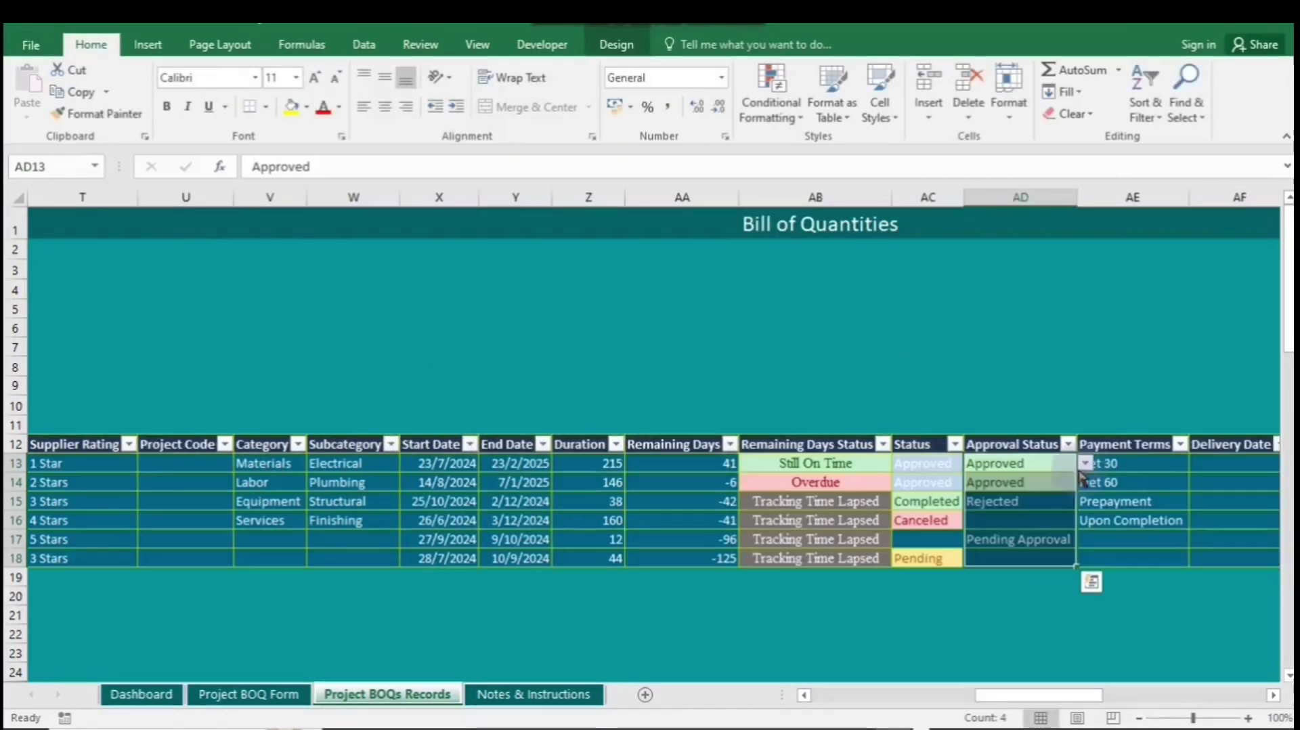
- Set the first Approval Status cell to Pending Approval and highlight cells containing that text with Yellow Fill with Dark Yellow Text
{"action": "left_click", "coordinate": [1085, 463]}
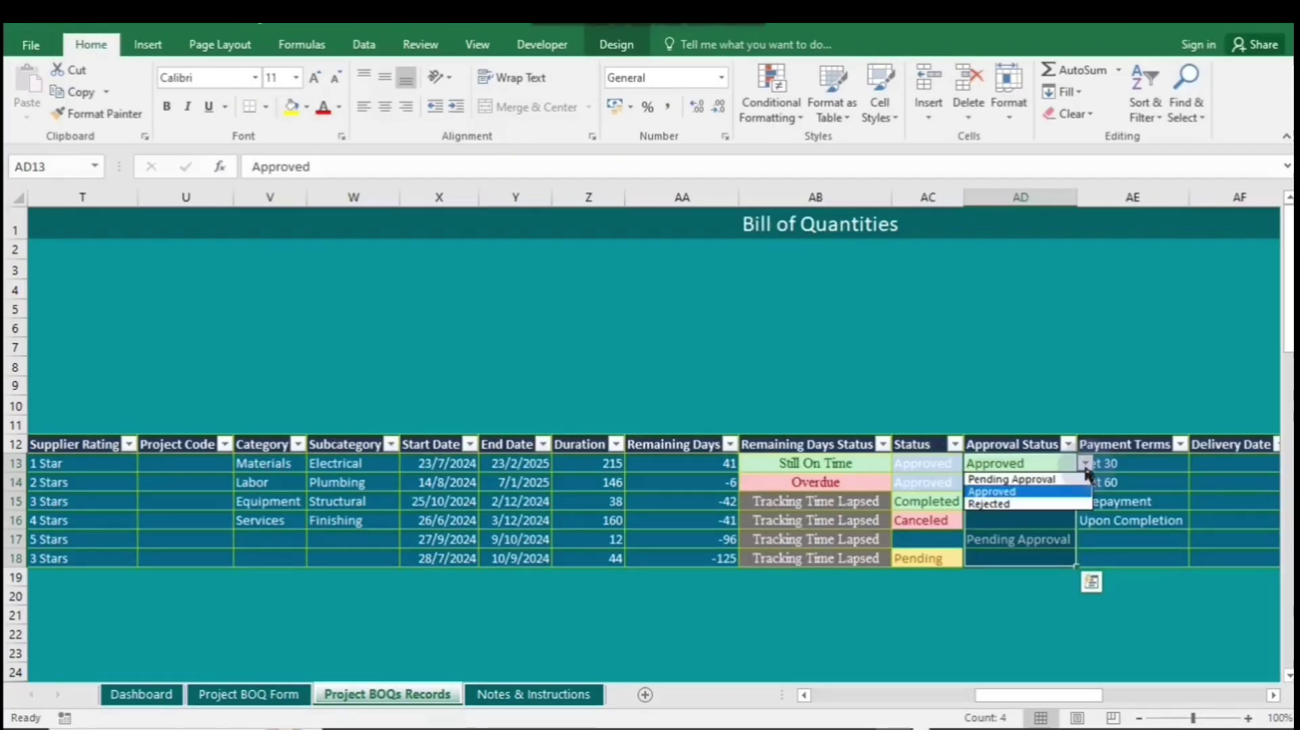
{"action": "left_click", "coordinate": [1048, 480]}
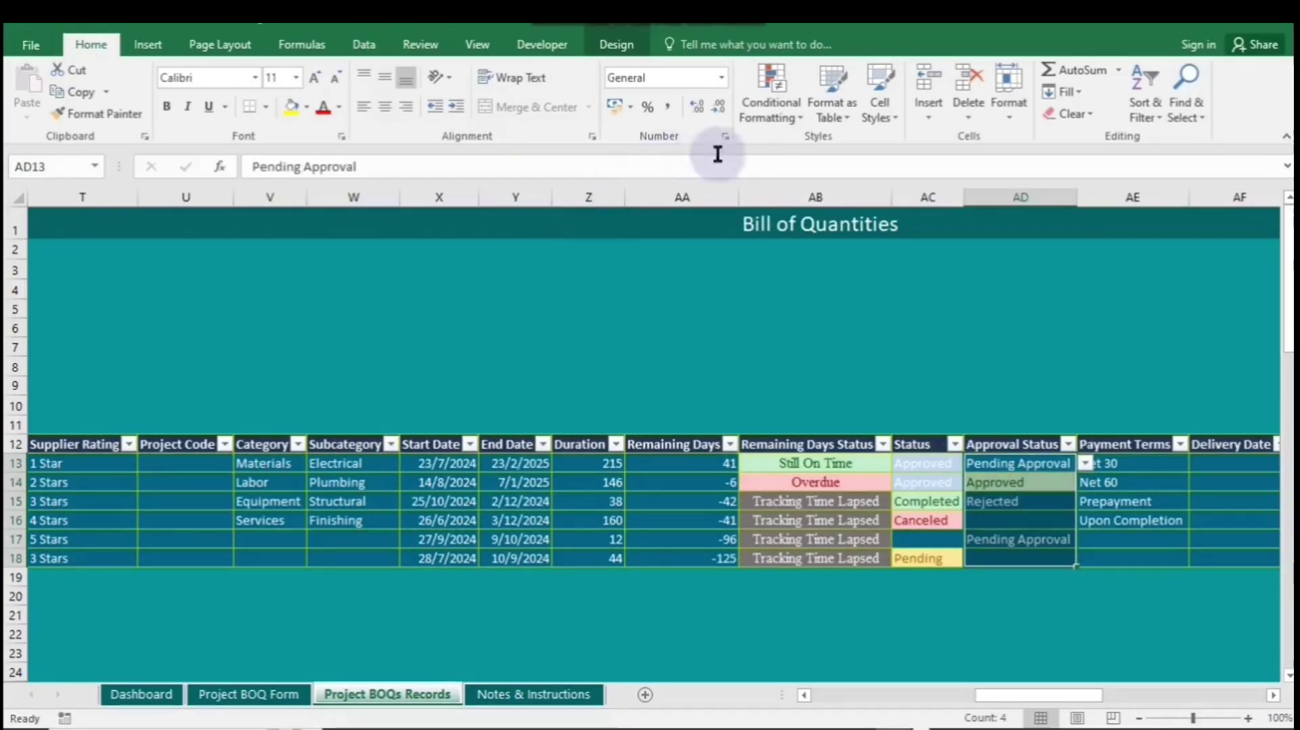
{"action": "left_click", "coordinate": [754, 109]}
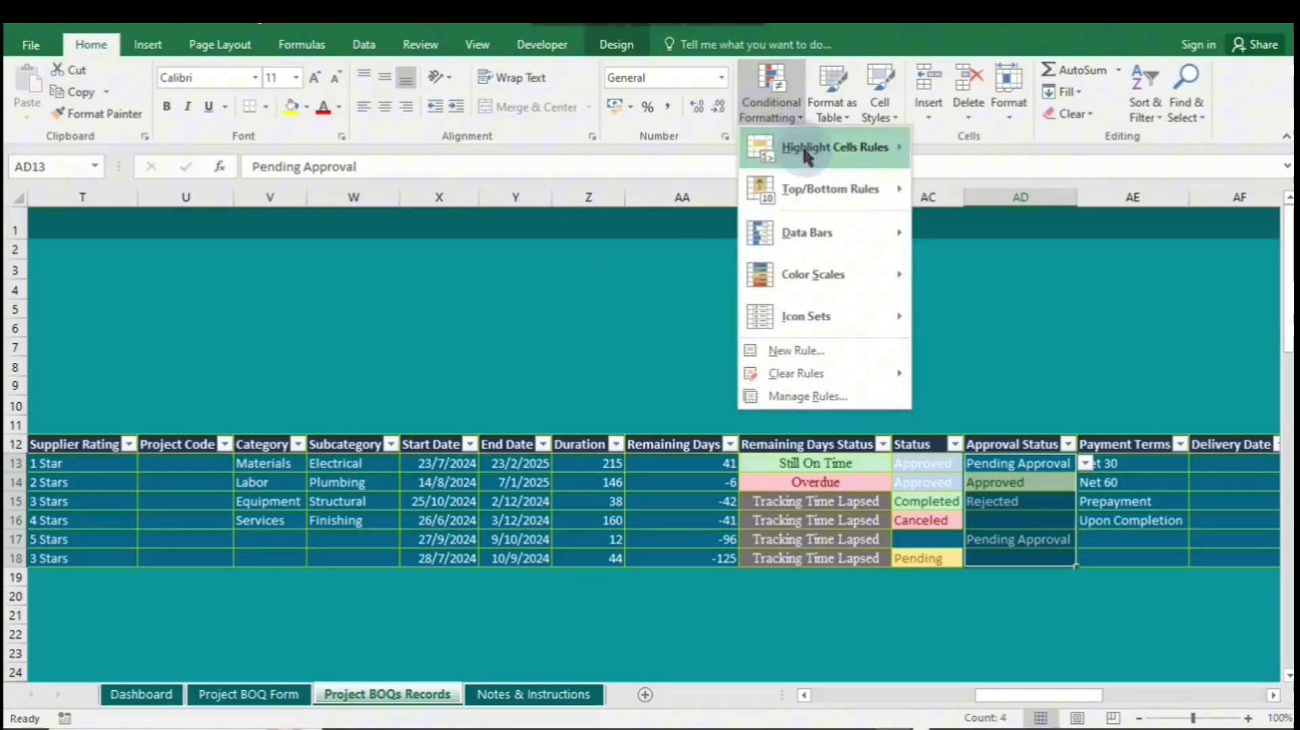
{"action": "mouse_move", "coordinate": [840, 148]}
{"action": "left_click", "coordinate": [1006, 315]}
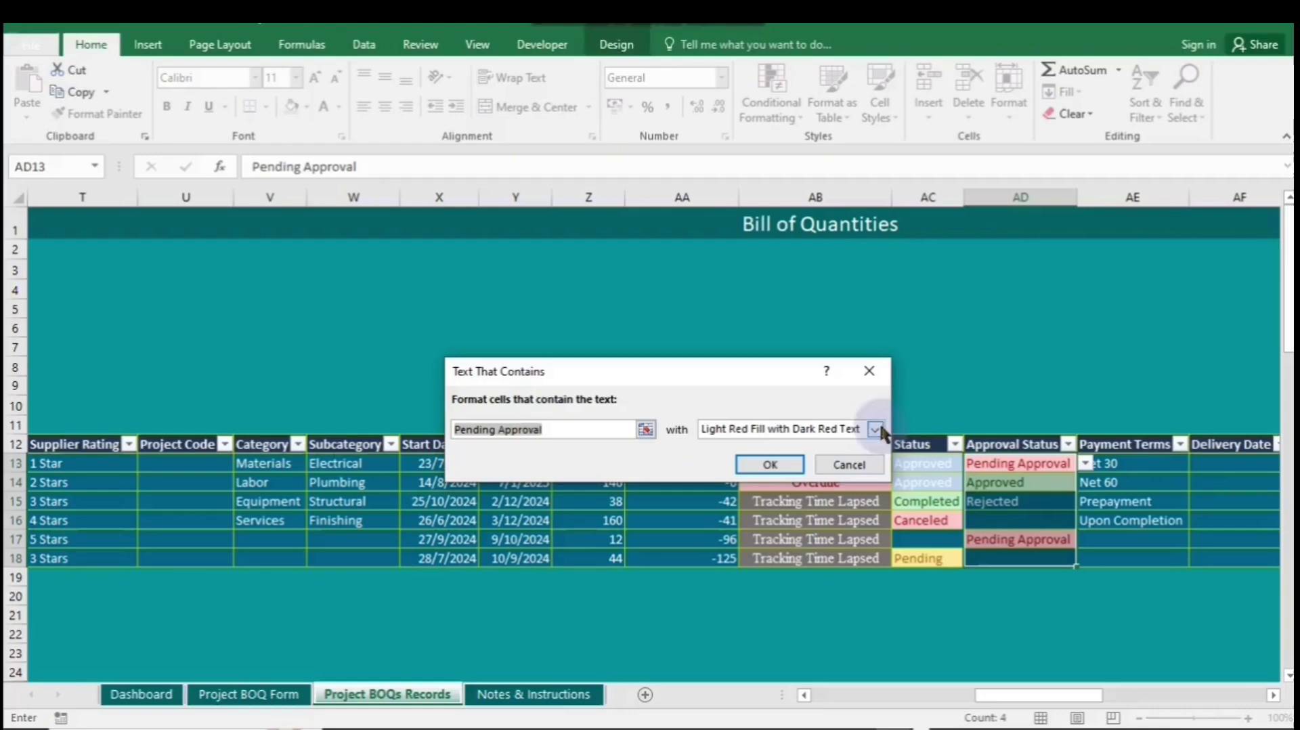
{"action": "left_click", "coordinate": [878, 432]}
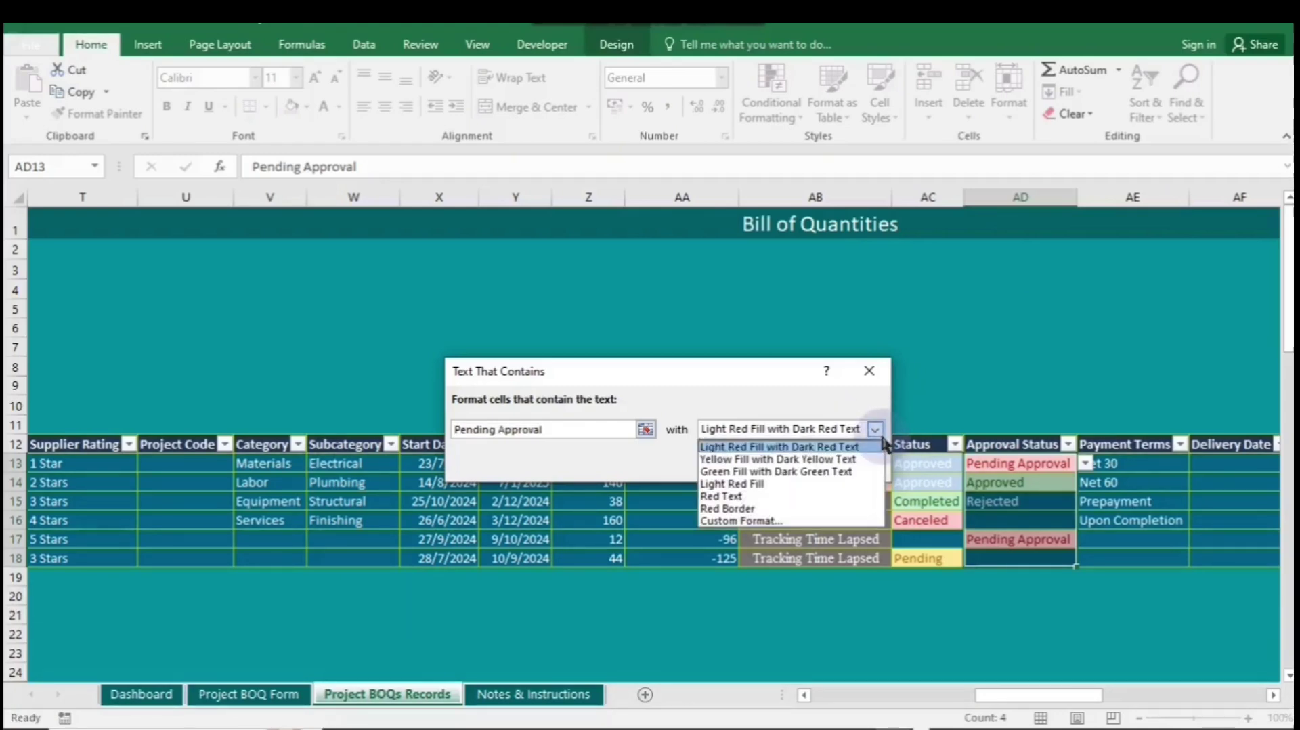
{"action": "left_click", "coordinate": [843, 460]}
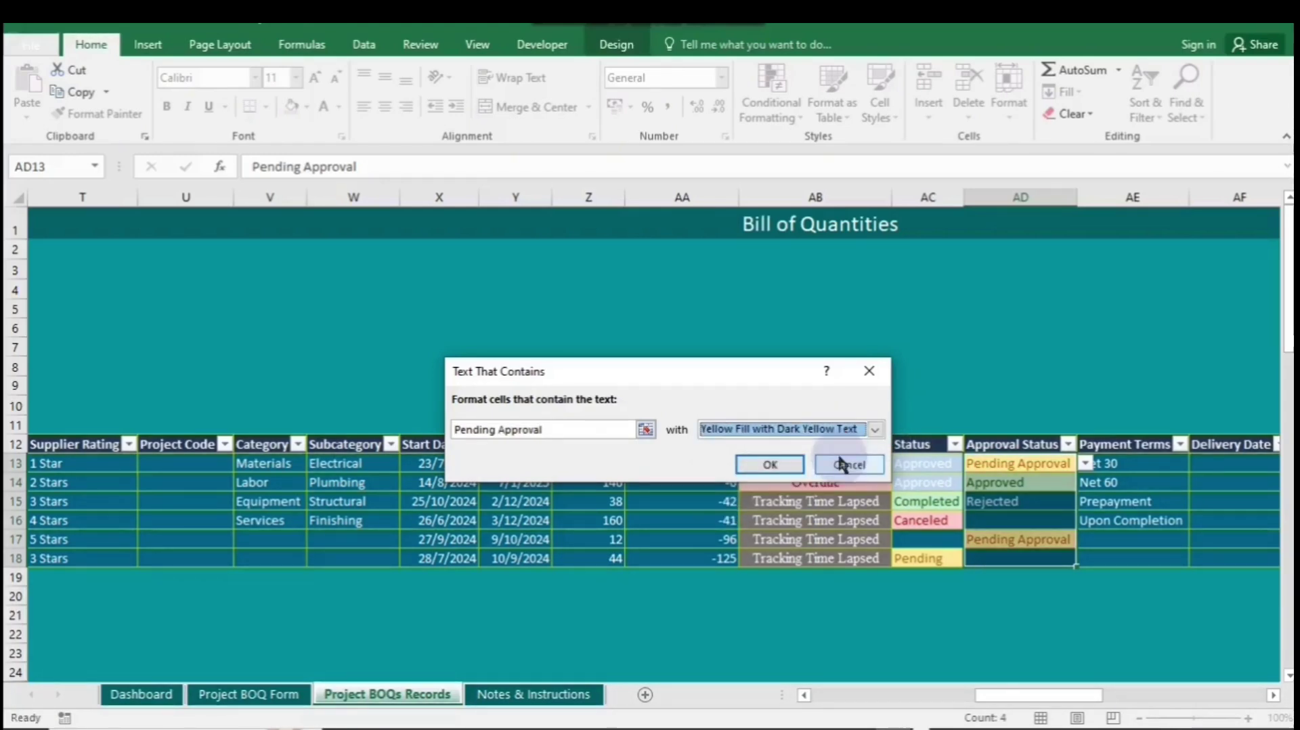
{"action": "left_click", "coordinate": [771, 465]}
- Clear the text highlight rules from the Approval Status cells in rows 13 to 18 only
{"action": "left_click", "coordinate": [1045, 458]}
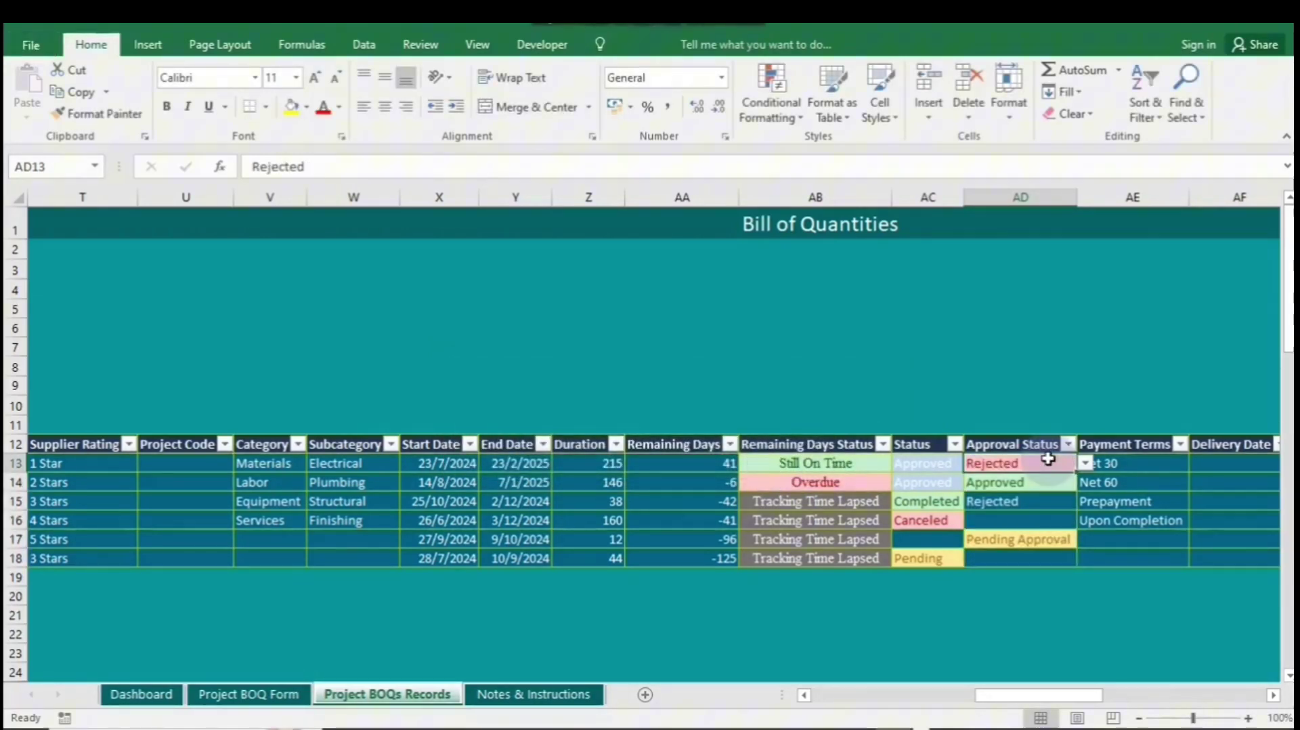
{"action": "left_click_drag", "start_coordinate": [1048, 460], "coordinate": [1054, 563]}
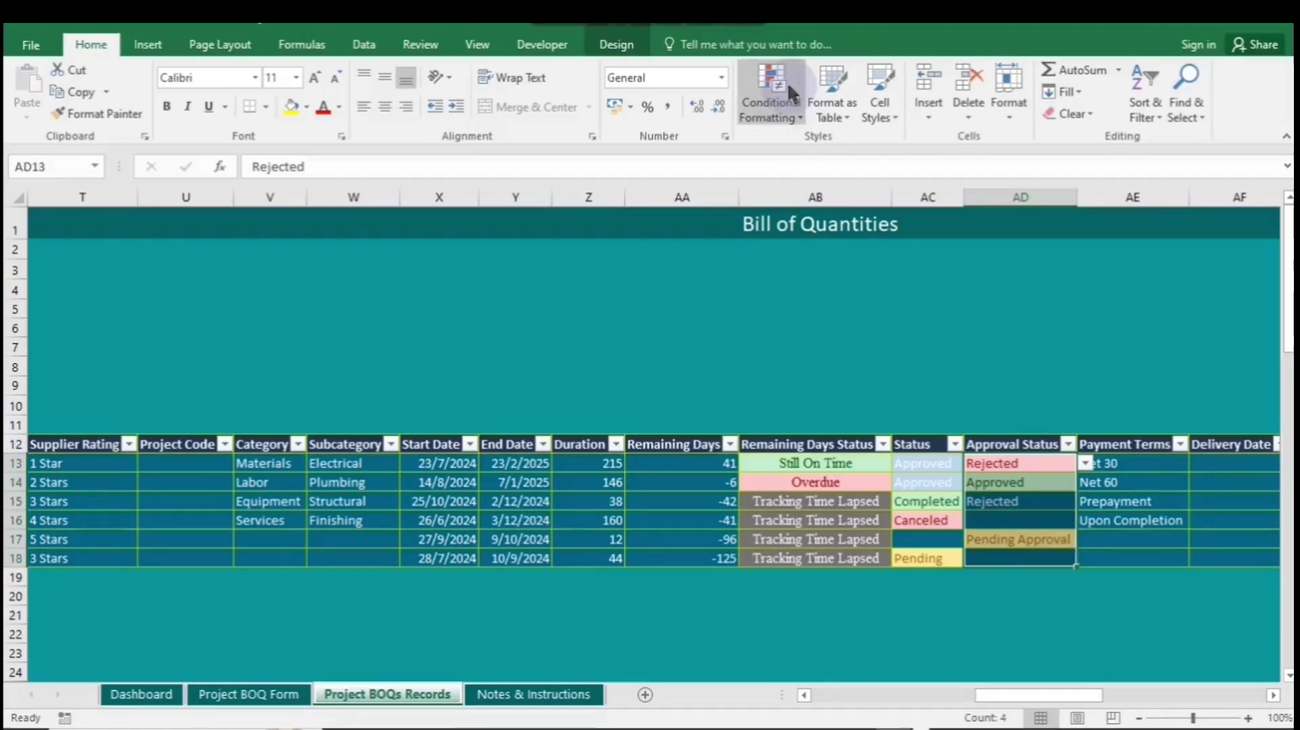
{"action": "left_click", "coordinate": [796, 119]}
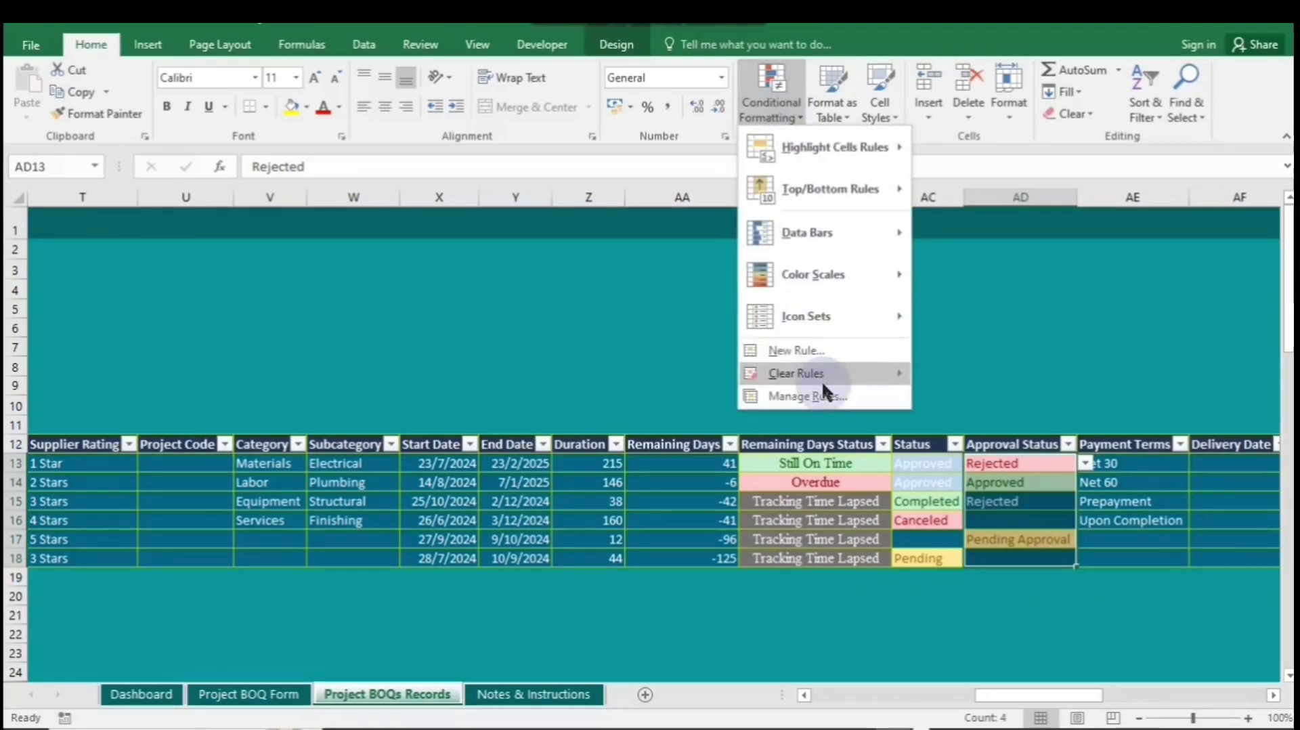
{"action": "mouse_move", "coordinate": [822, 379]}
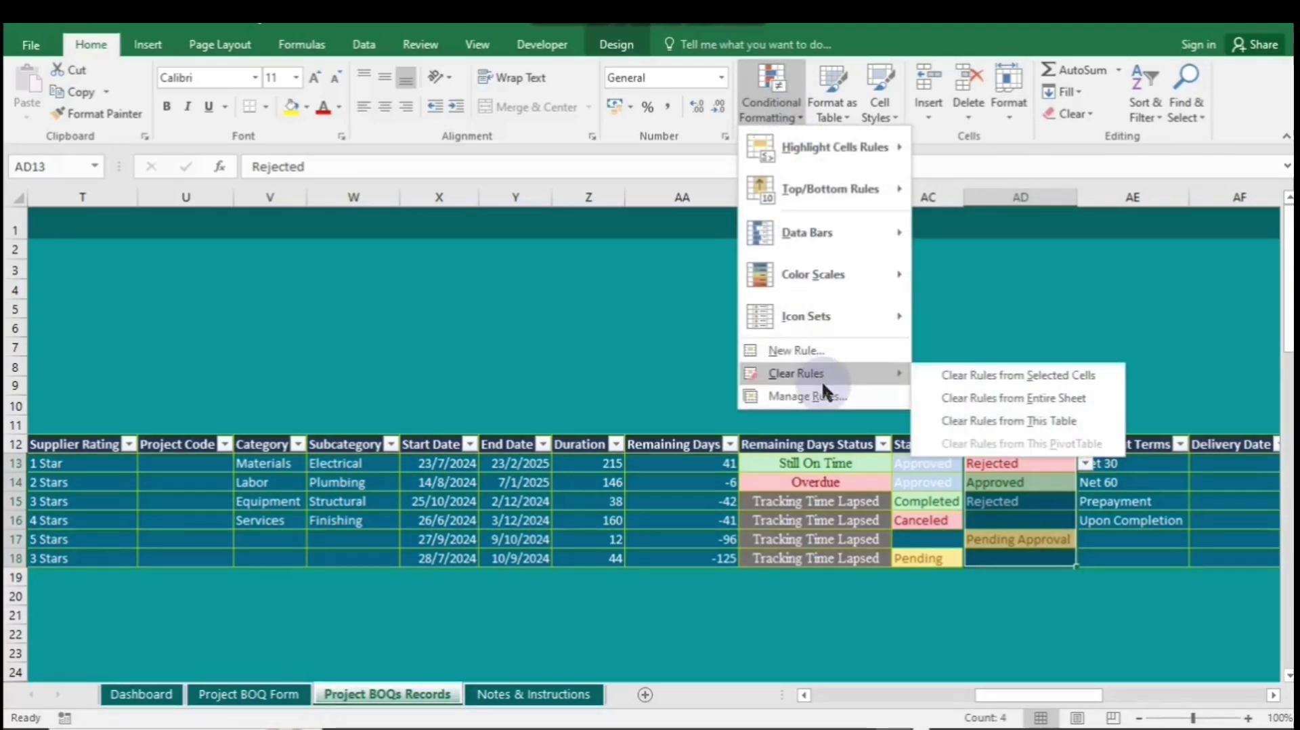
{"action": "left_click", "coordinate": [993, 377]}
{"action": "left_click", "coordinate": [816, 334]}
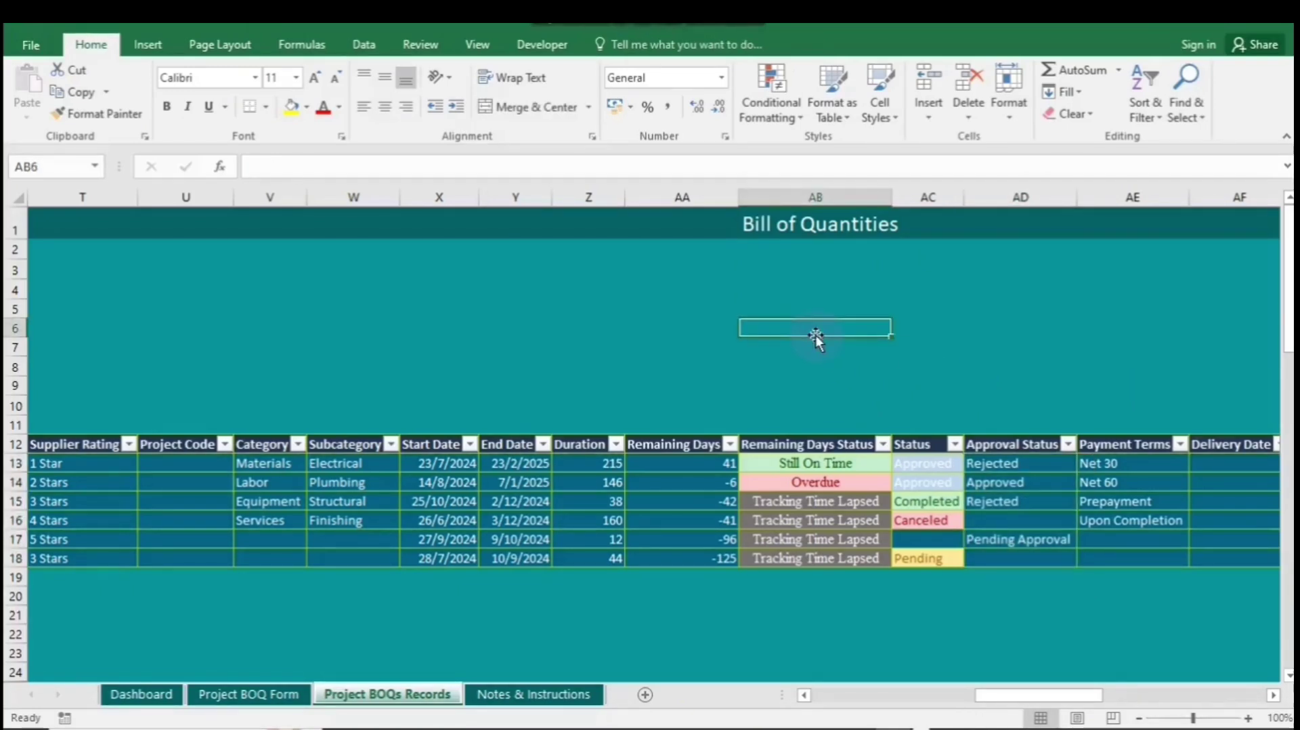
{"action": "left_click", "coordinate": [996, 462]}
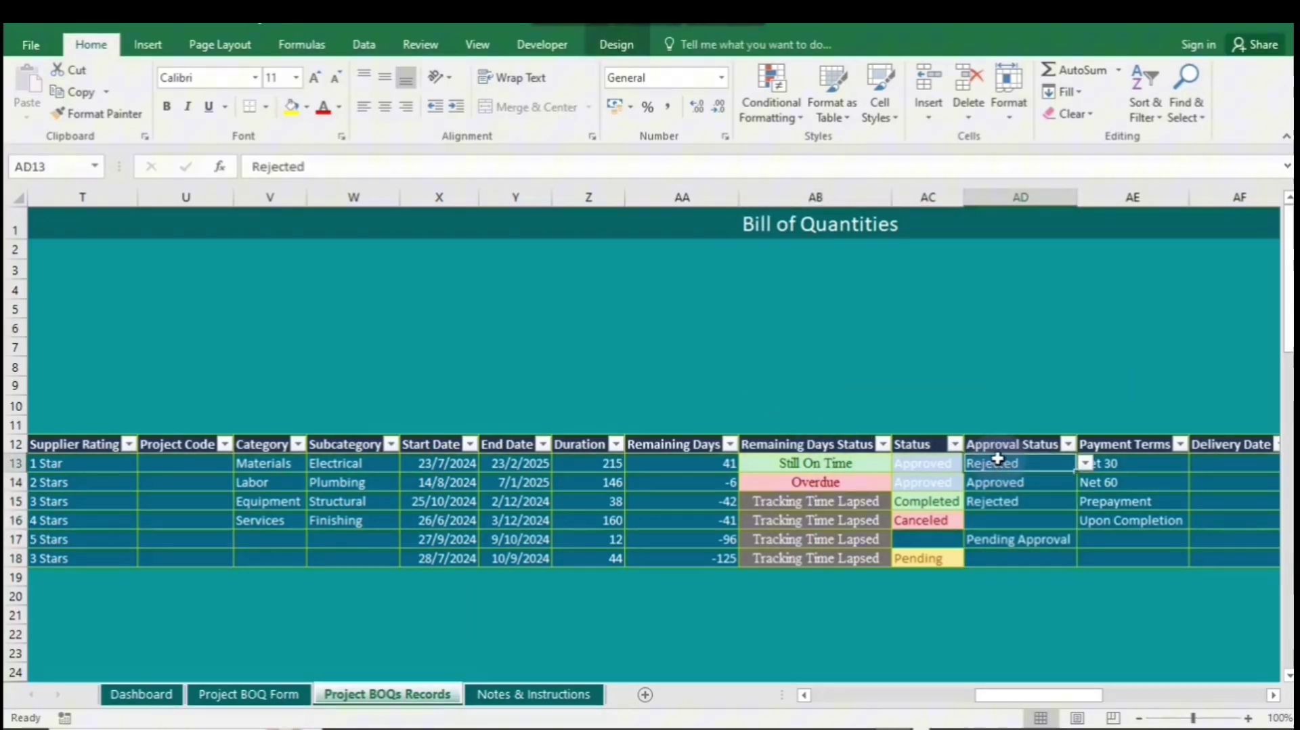
{"action": "left_click", "coordinate": [765, 116]}
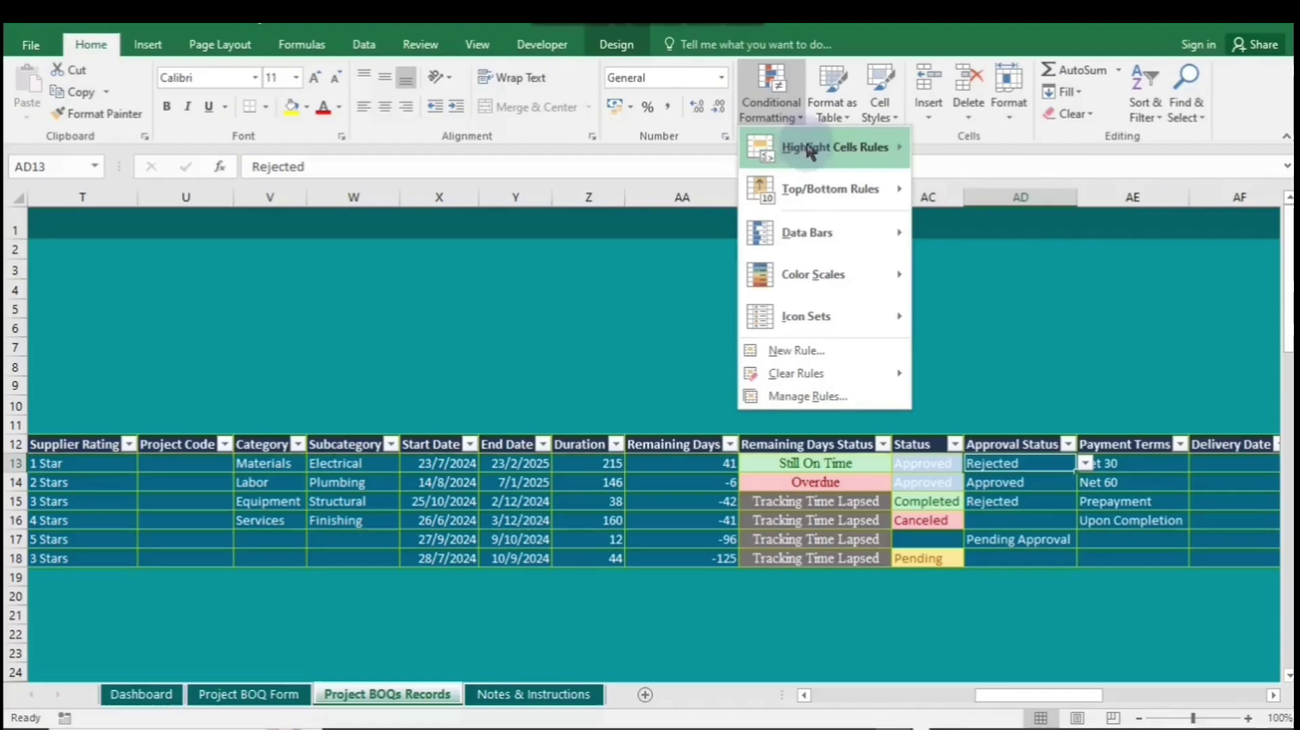
{"action": "mouse_move", "coordinate": [831, 157]}
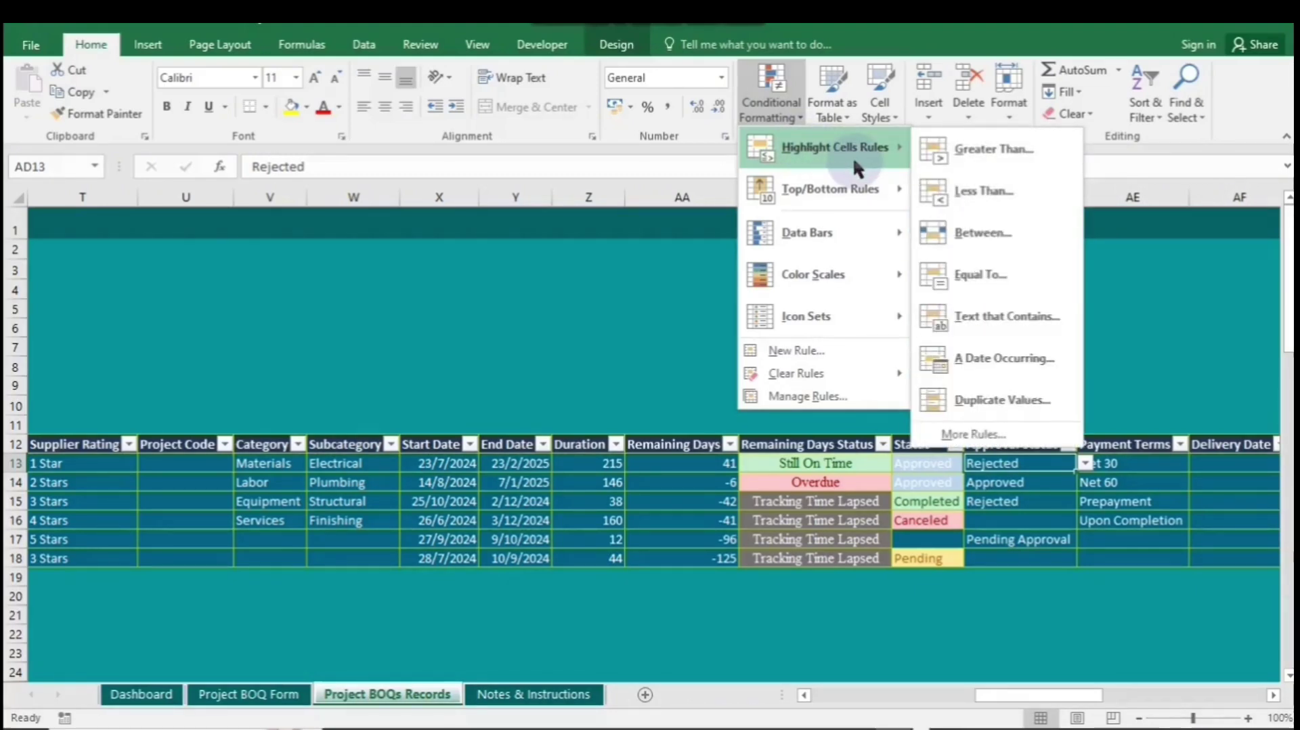
{"action": "key", "text": "Escape"}
{"action": "key", "text": "Escape"}
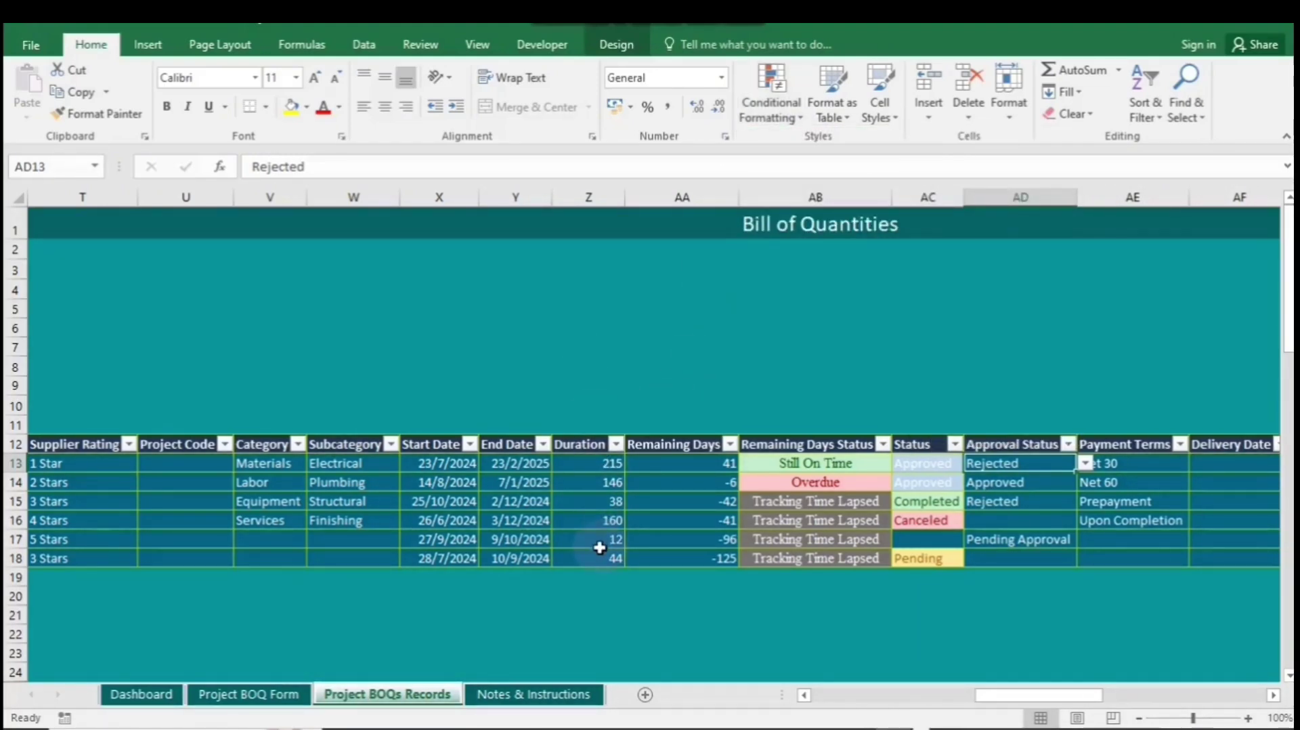
- Overwrite the Duration values in rows 18 and 14 with 160 to create duplicates
{"action": "left_click", "coordinate": [599, 554]}
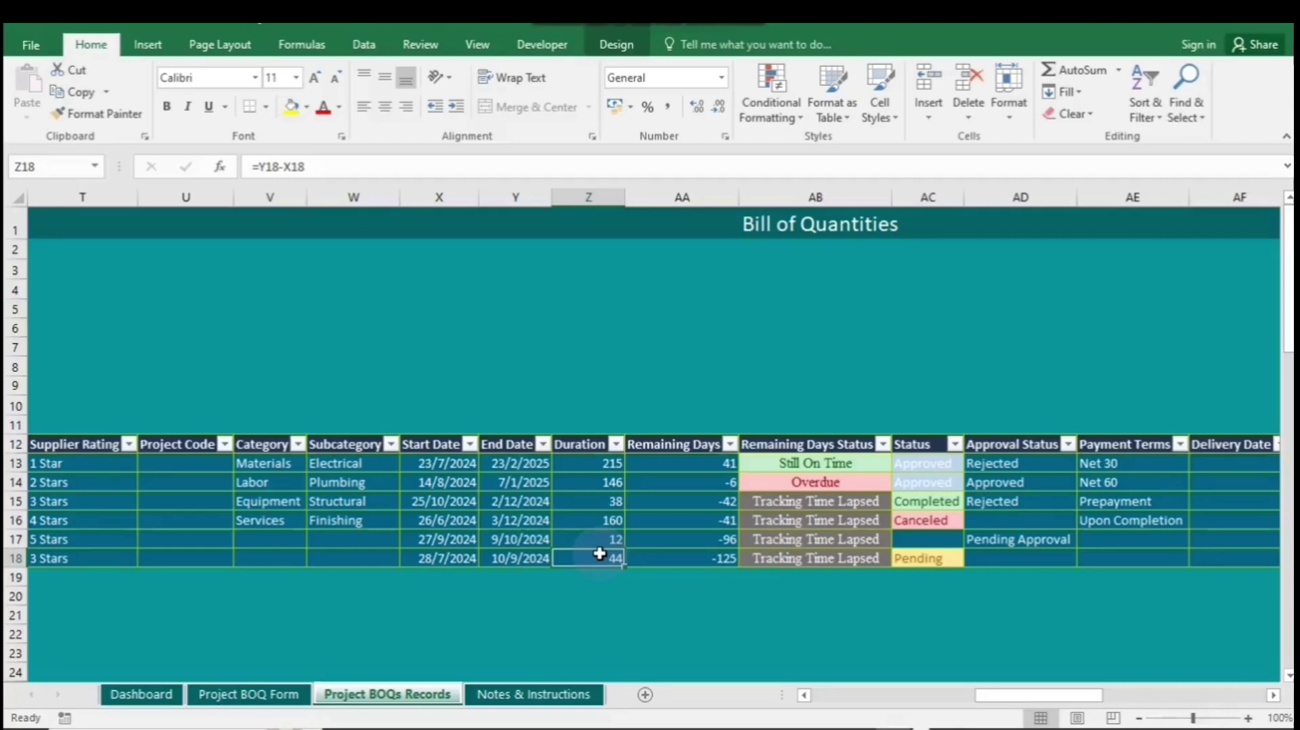
{"action": "type", "text": "1"}
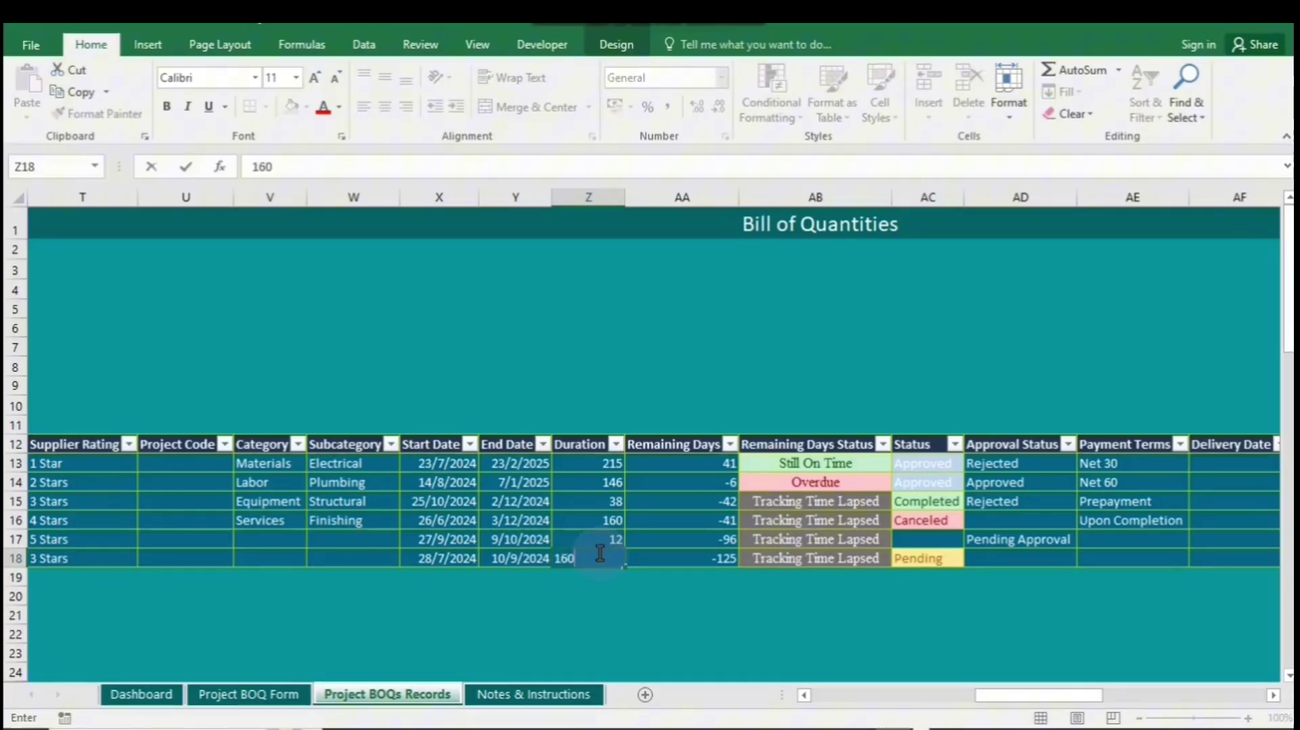
{"action": "type", "text": "60"}
{"action": "left_click", "coordinate": [652, 616]}
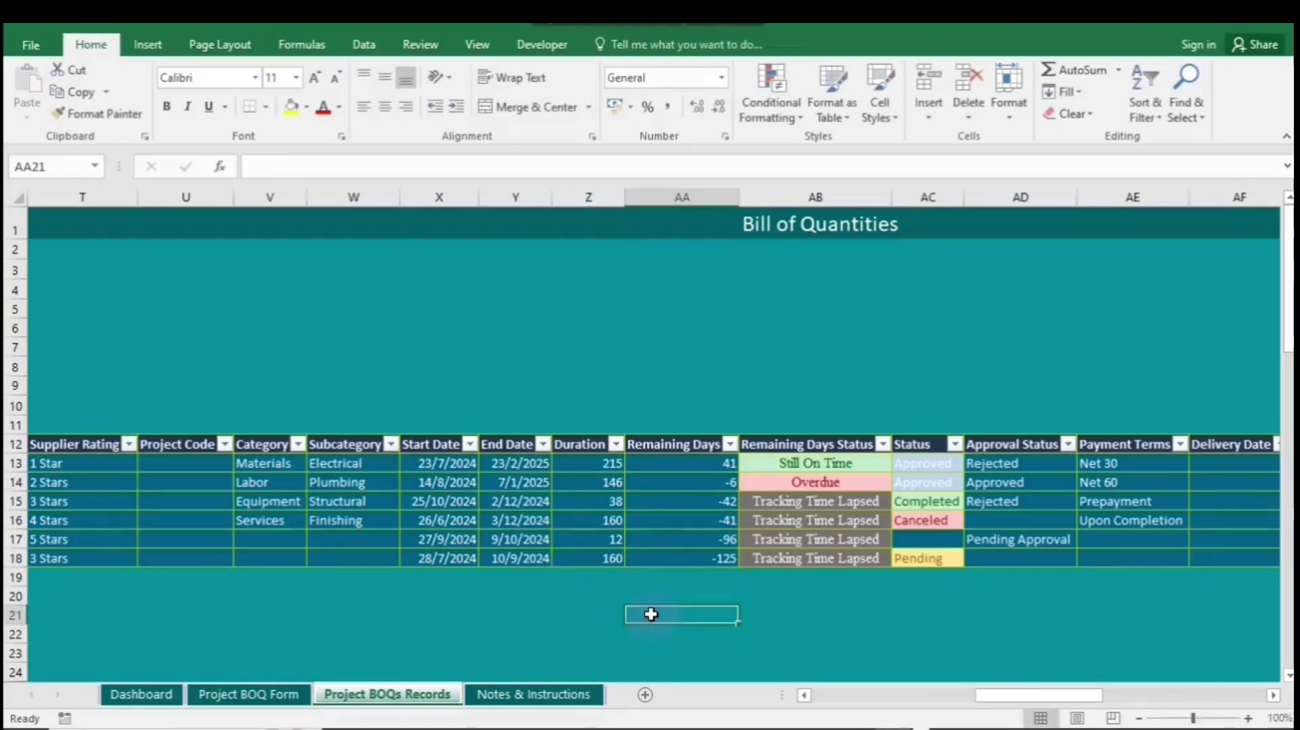
{"action": "left_click", "coordinate": [601, 482]}
{"action": "type", "text": "1"}
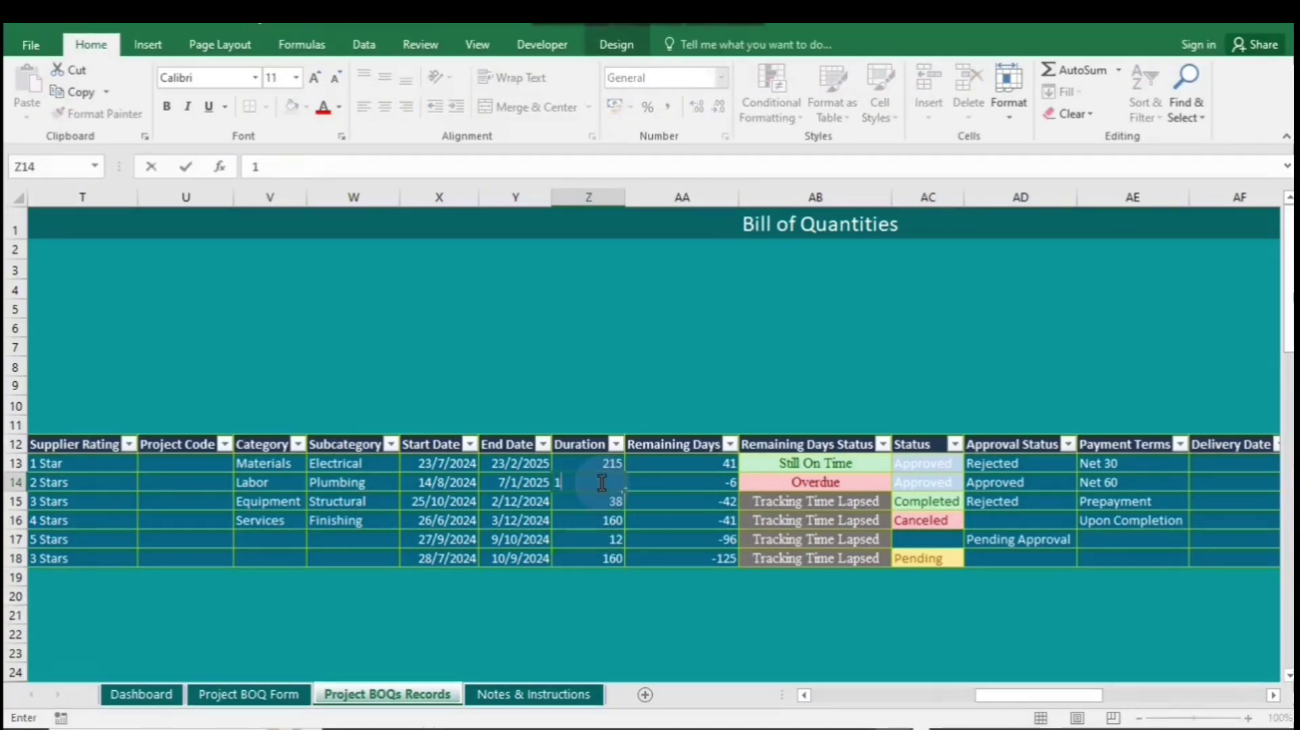
{"action": "type", "text": "60"}
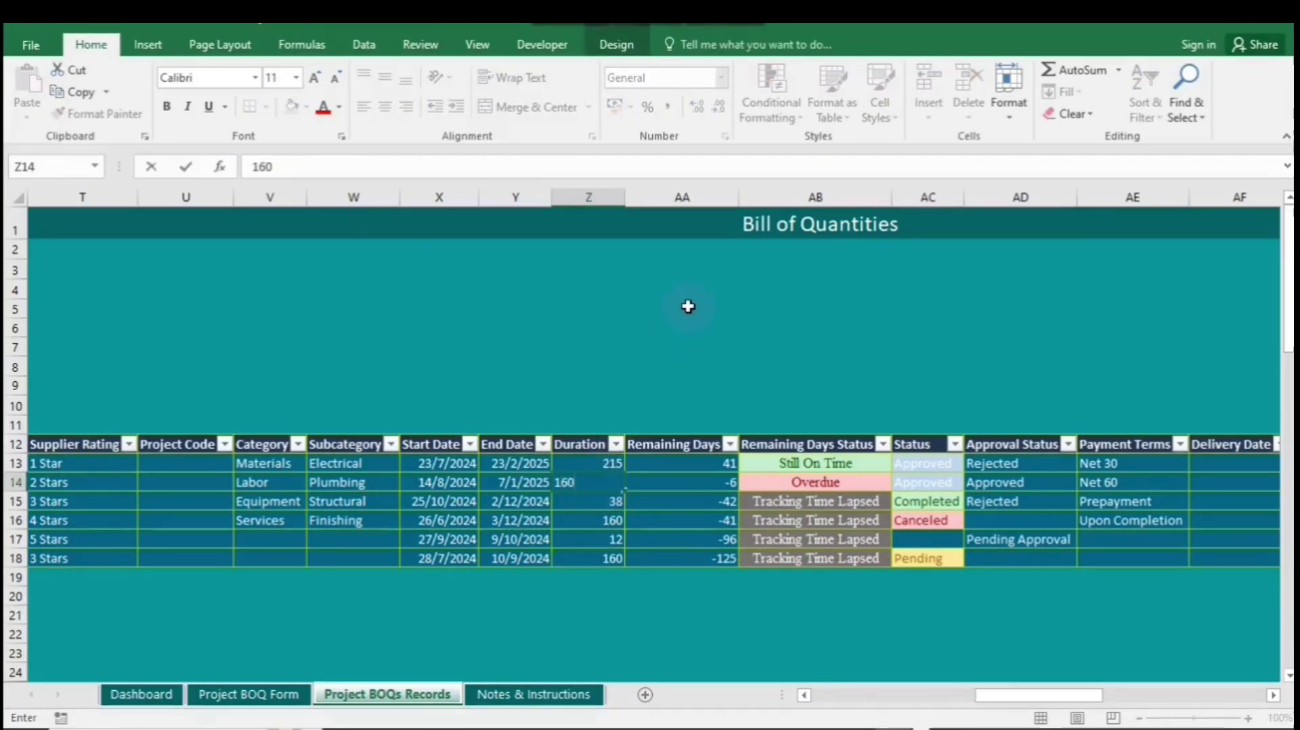
{"action": "left_click", "coordinate": [684, 308]}
- Apply a Duplicate Values highlight rule to all Duration cells with Light Red Fill with Dark Red Text
{"action": "left_click", "coordinate": [589, 463]}
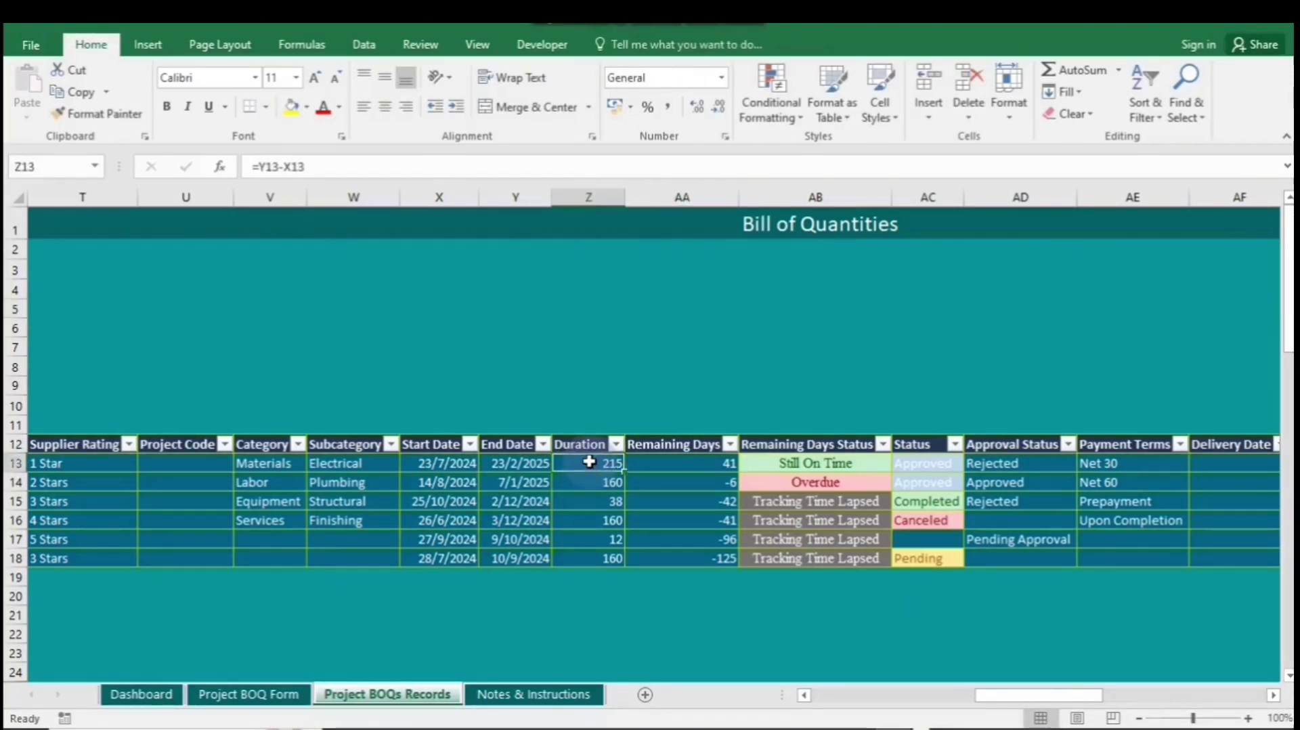
{"action": "left_click_drag", "start_coordinate": [589, 464], "coordinate": [586, 559]}
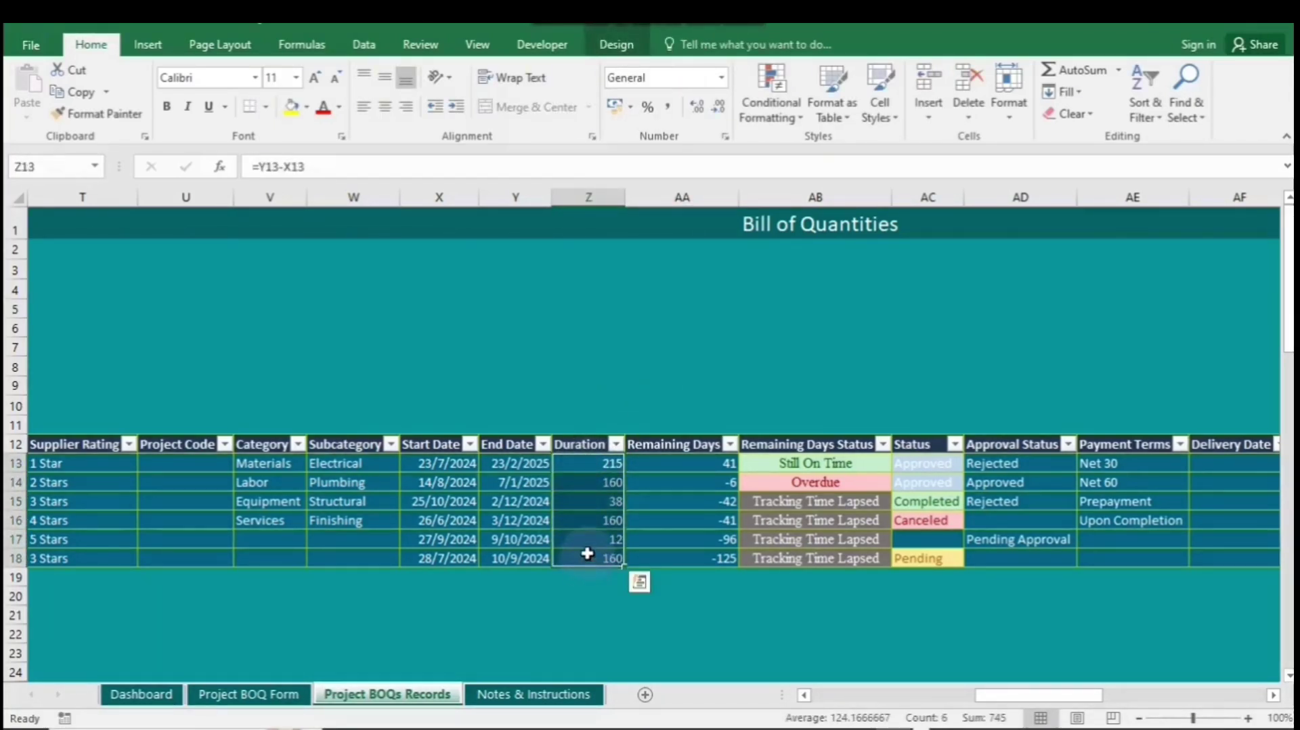
{"action": "left_click", "coordinate": [770, 95]}
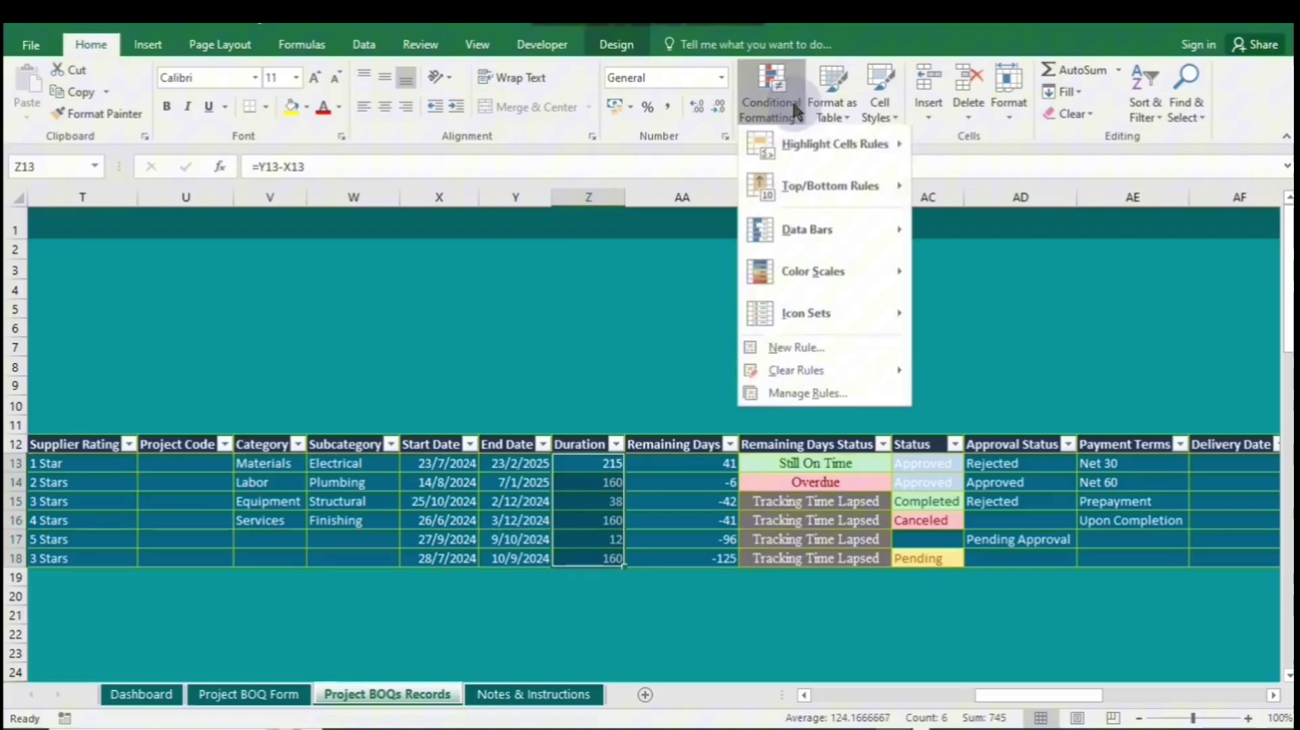
{"action": "mouse_move", "coordinate": [837, 157]}
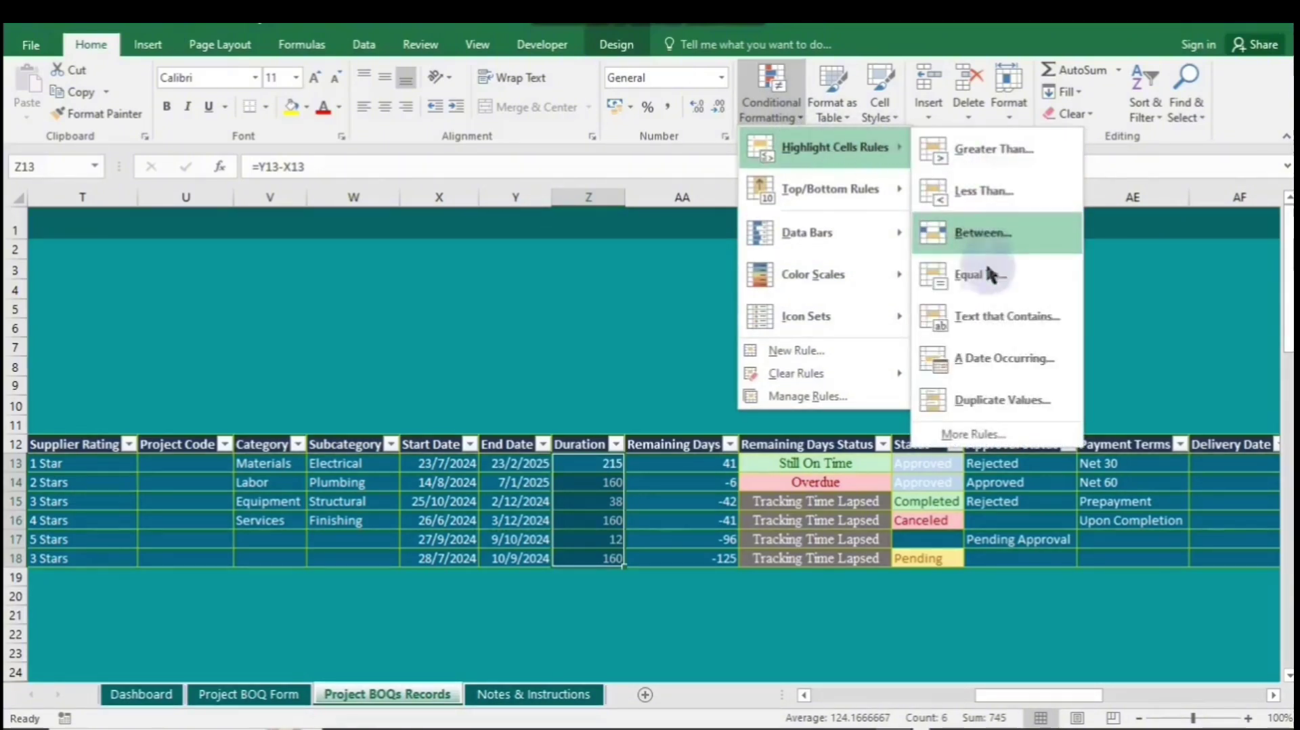
{"action": "left_click", "coordinate": [975, 401]}
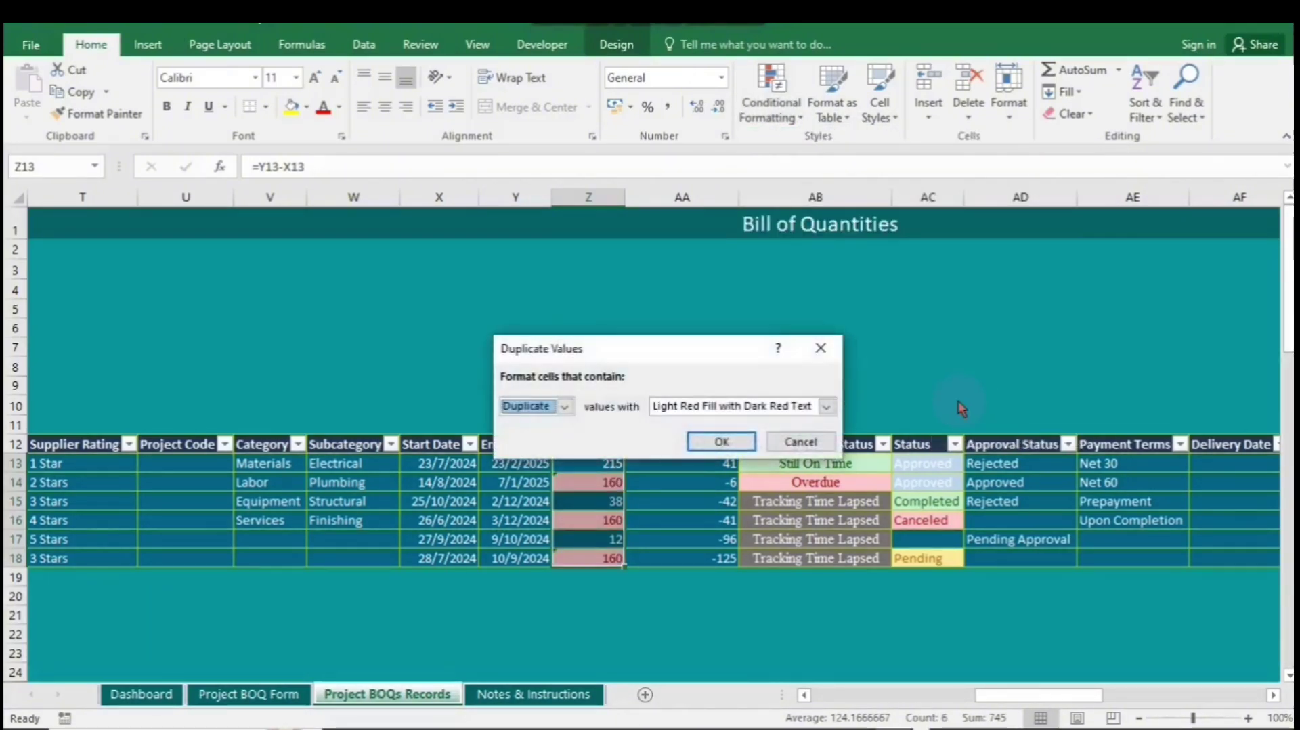
{"action": "left_click", "coordinate": [564, 407]}
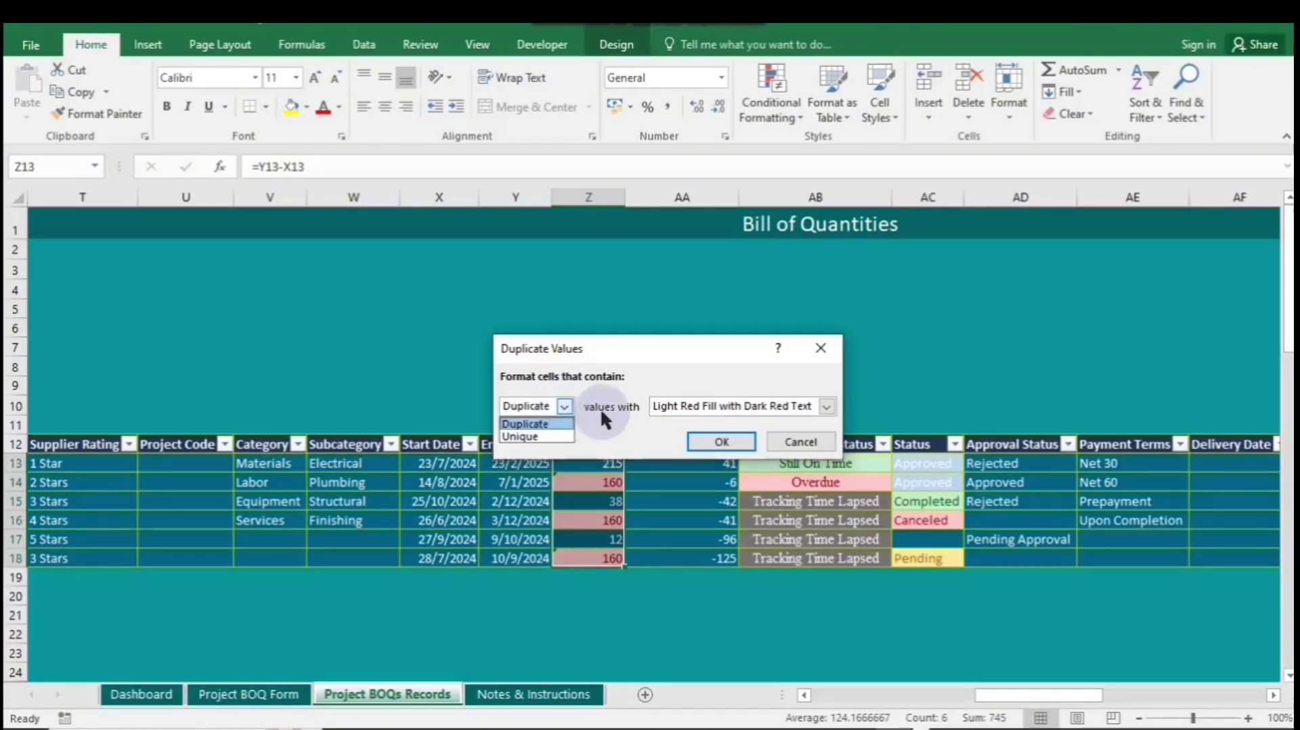
{"action": "left_click", "coordinate": [668, 346]}
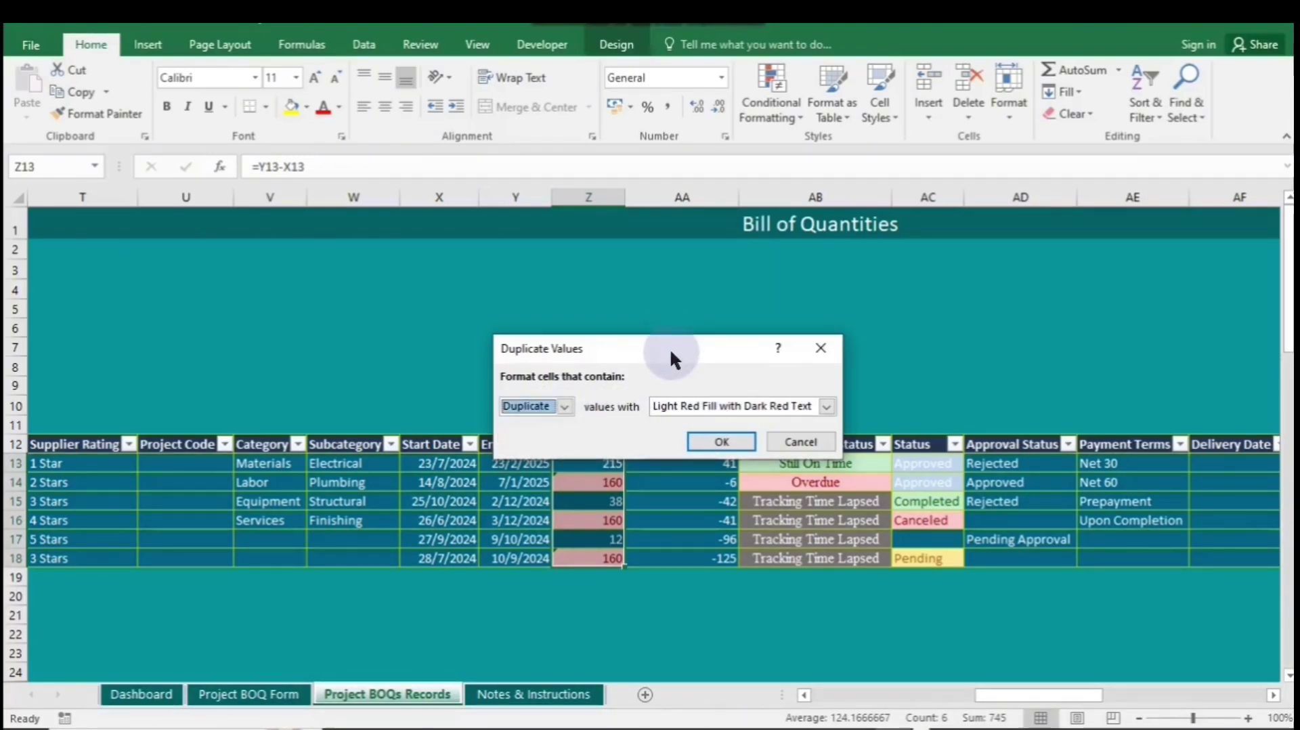
{"action": "left_click", "coordinate": [719, 441]}
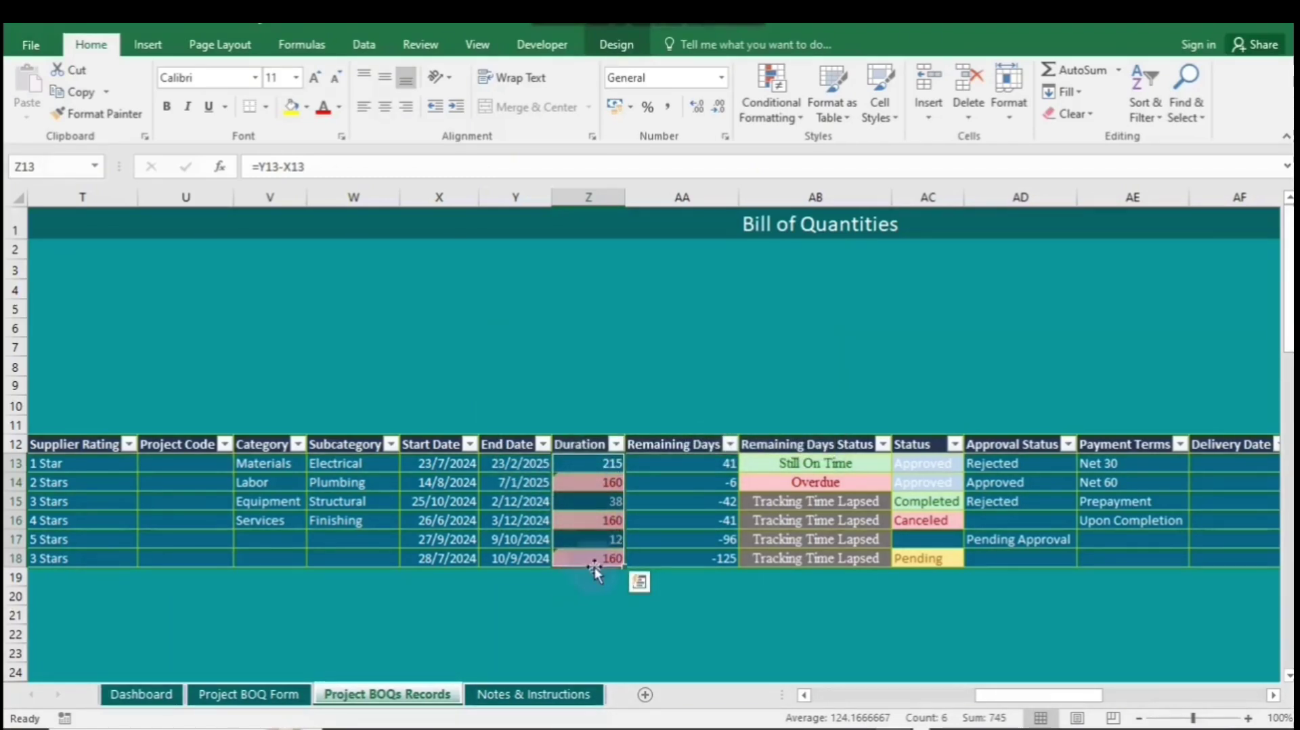
- Add a rule highlighting Unique values among the Duration cells with Green Fill with Dark Green Text
{"action": "left_click", "coordinate": [792, 114]}
{"action": "mouse_move", "coordinate": [803, 164]}
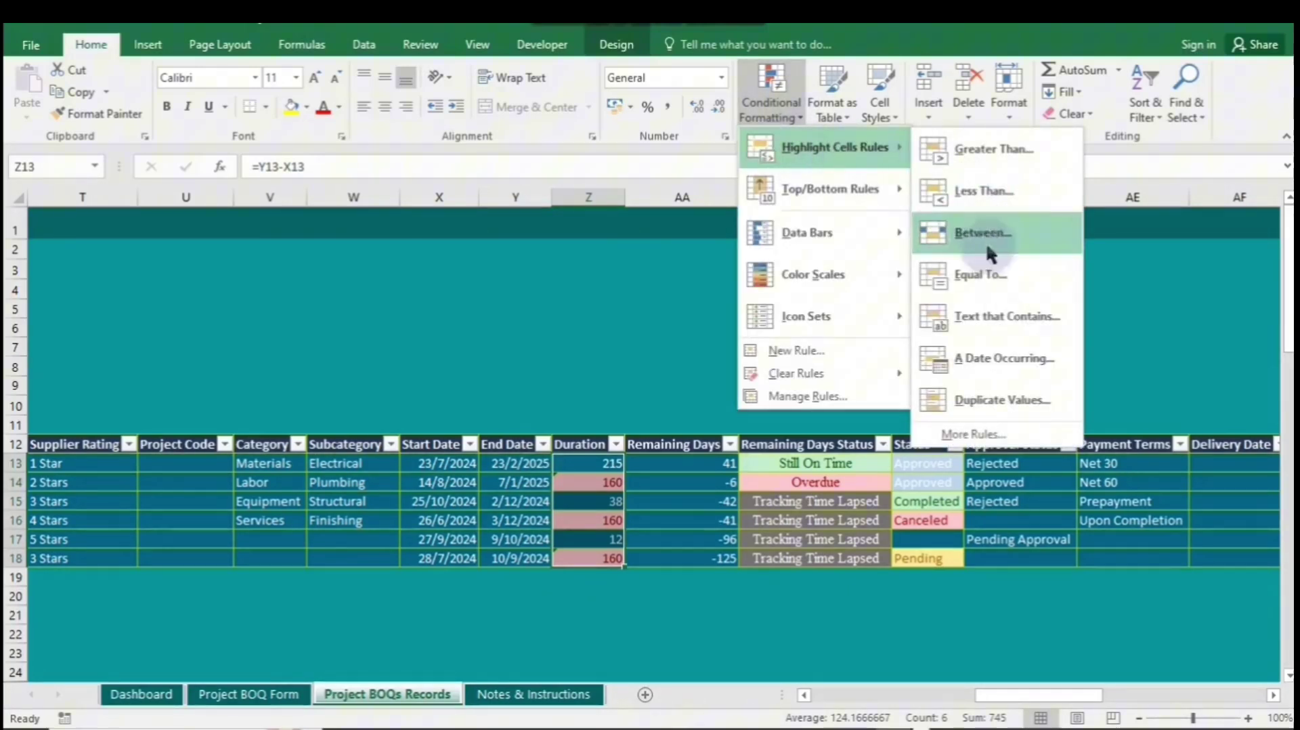
{"action": "left_click", "coordinate": [965, 401]}
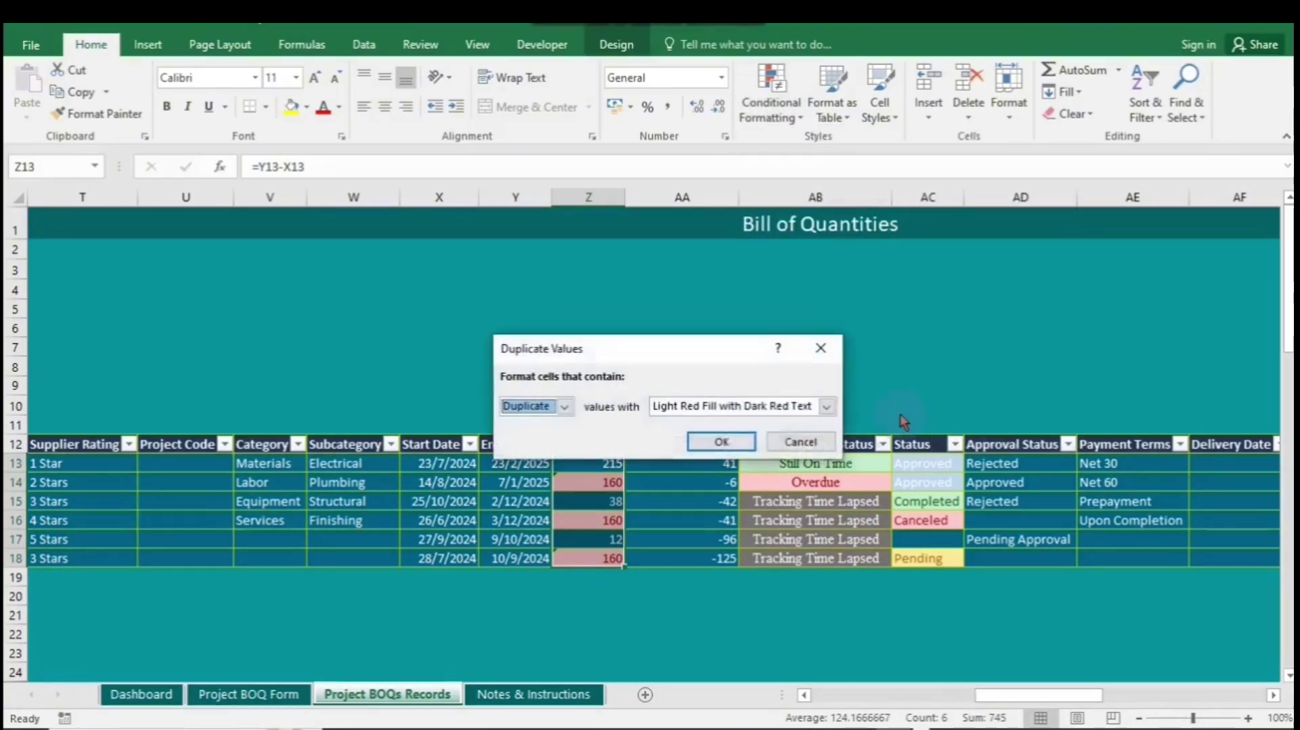
{"action": "left_click", "coordinate": [566, 405]}
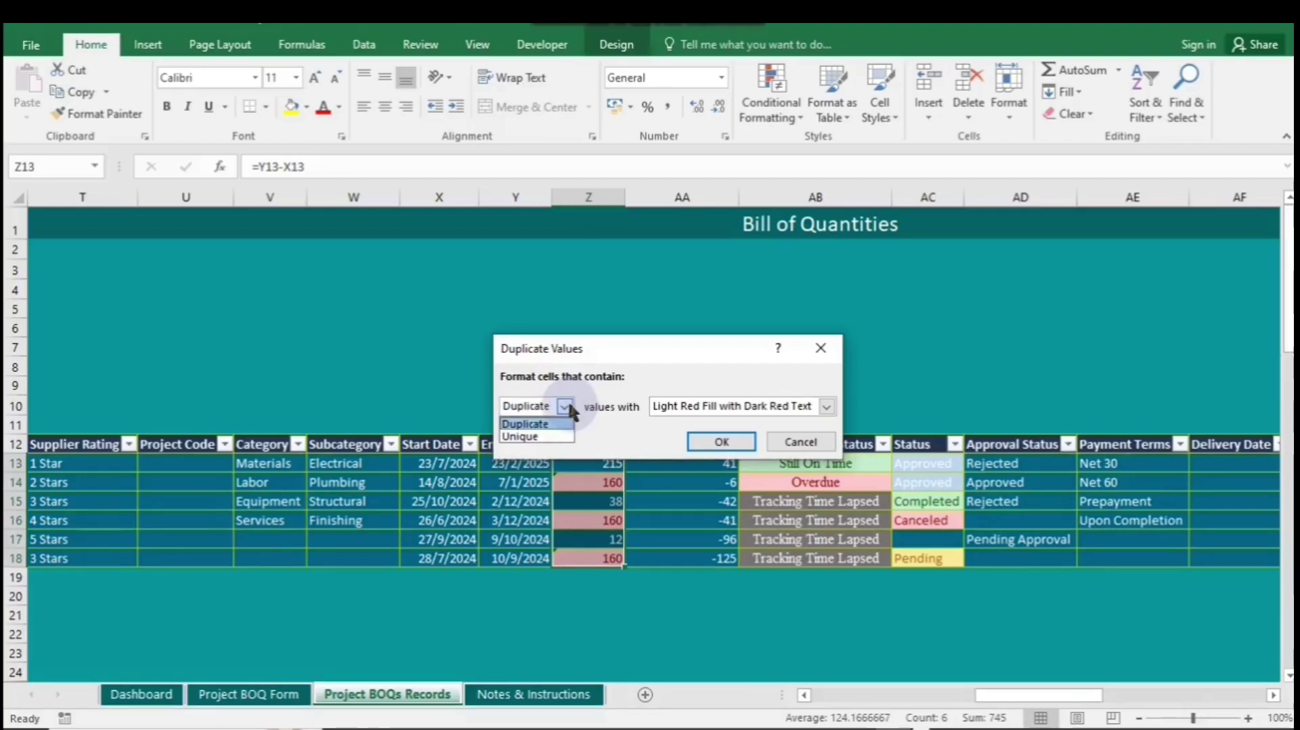
{"action": "left_click", "coordinate": [541, 437]}
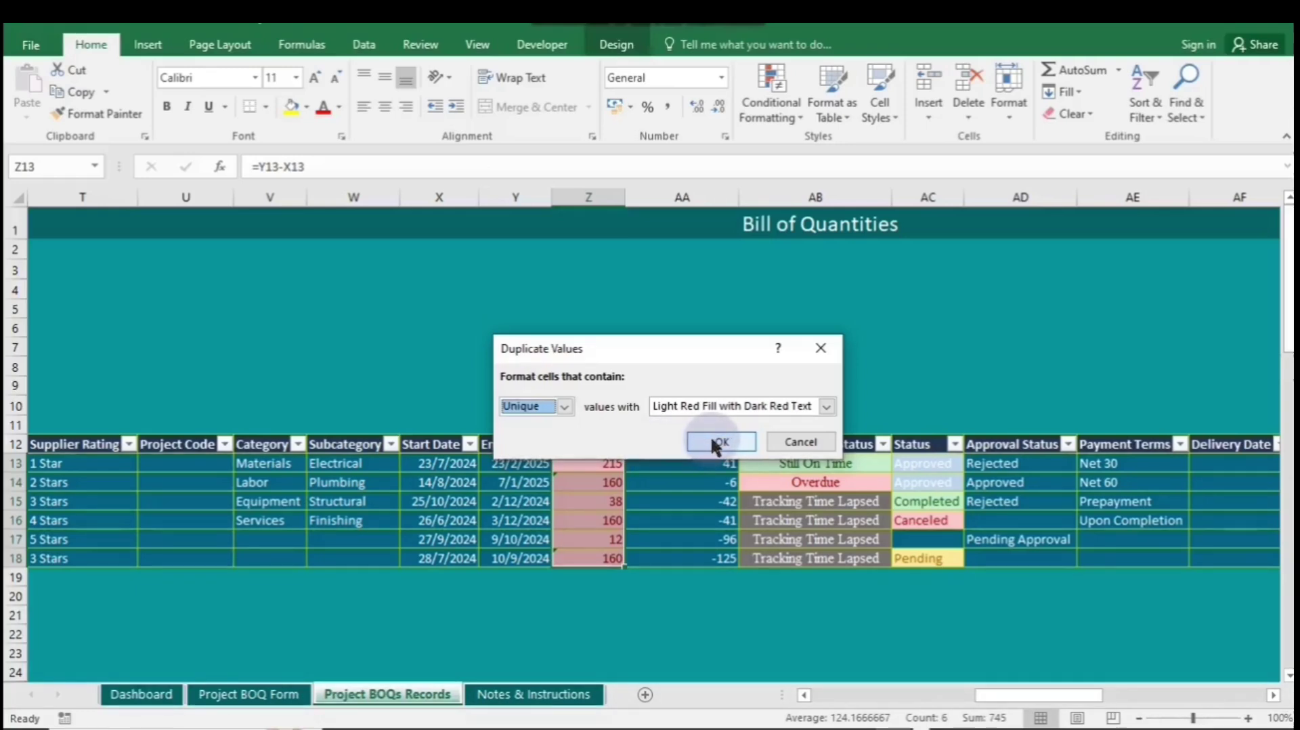
{"action": "left_click", "coordinate": [828, 407]}
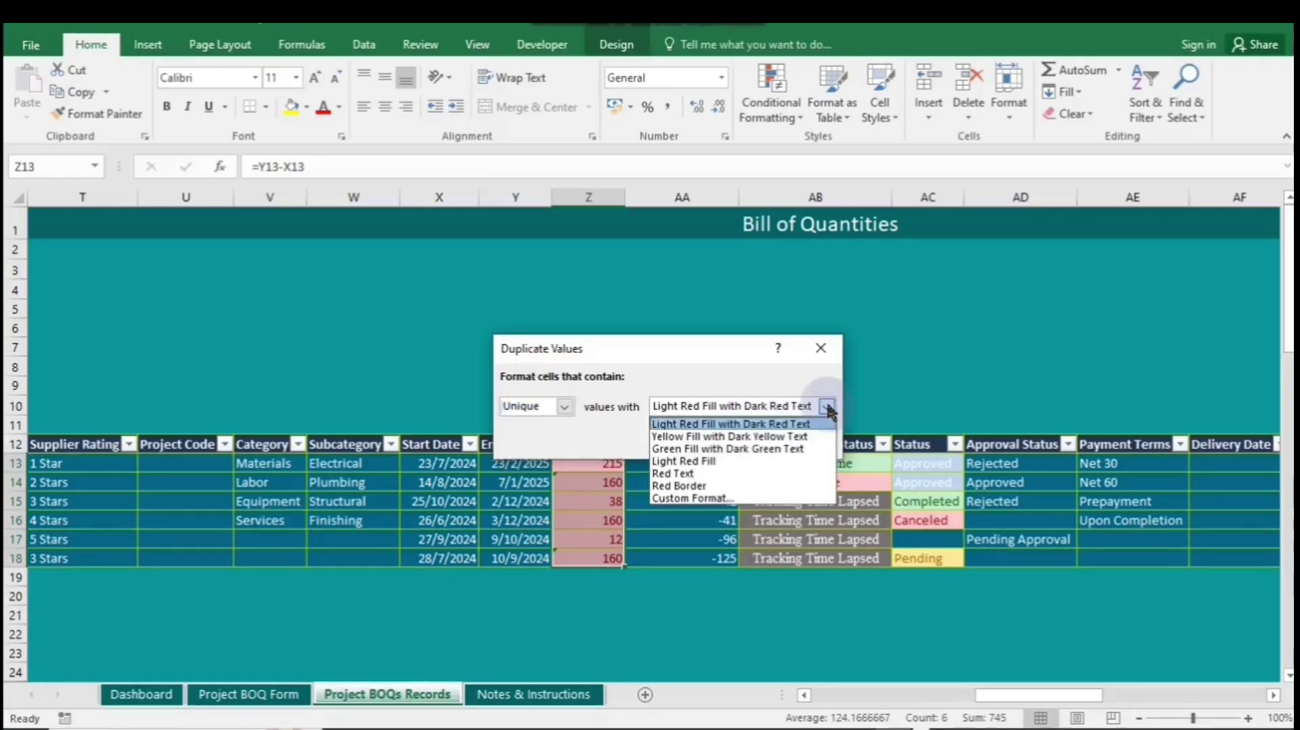
{"action": "left_click", "coordinate": [790, 448]}
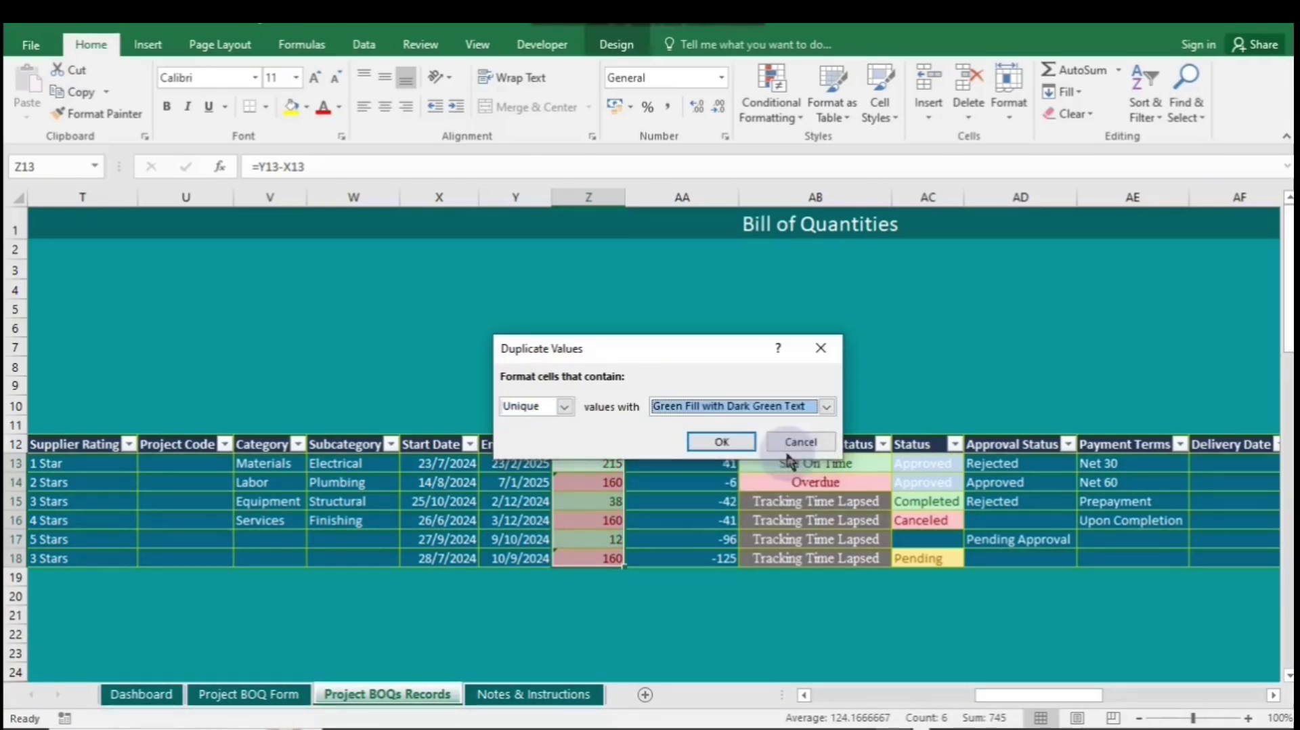
{"action": "left_click", "coordinate": [722, 442]}
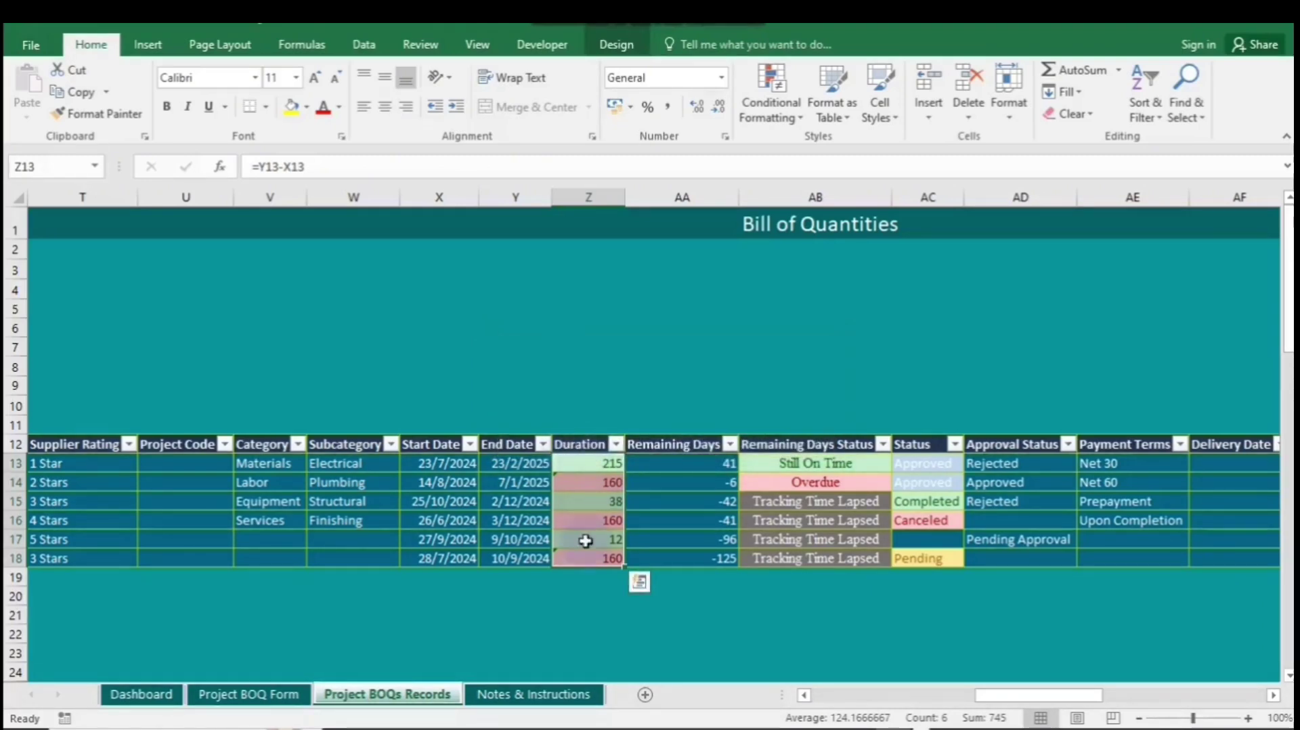
{"action": "left_click", "coordinate": [498, 308]}
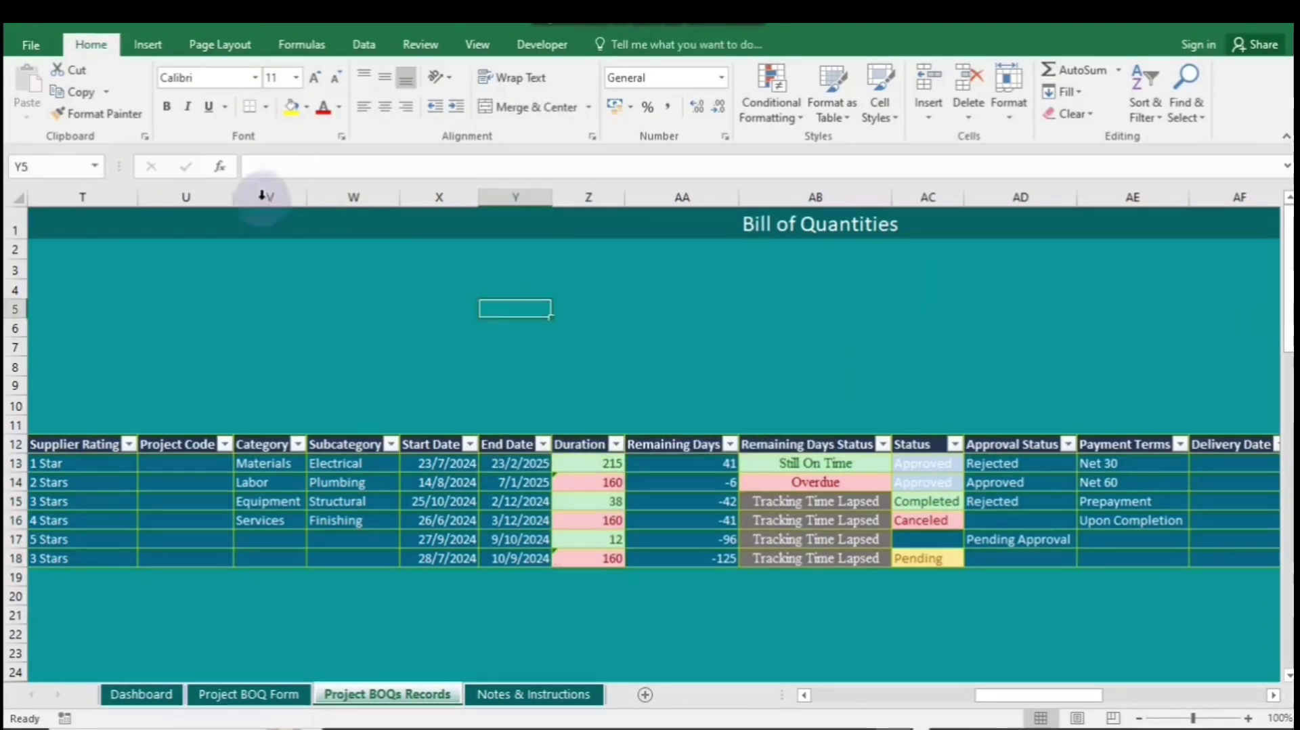
- Undo the unique and duplicate highlight rules on the Duration cells and the 160 overwrites in rows 14 and 18
{"action": "key", "text": "ctrl+z"}
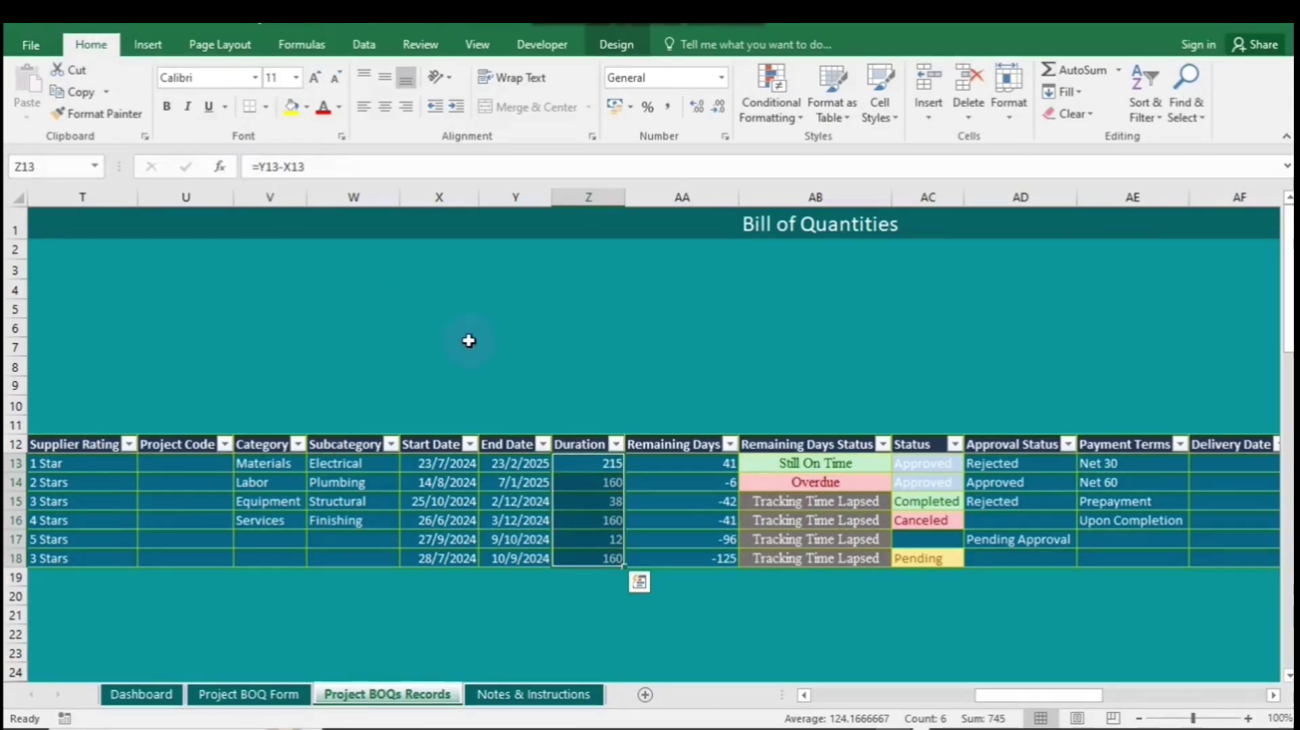
{"action": "key", "text": "ctrl+z"}
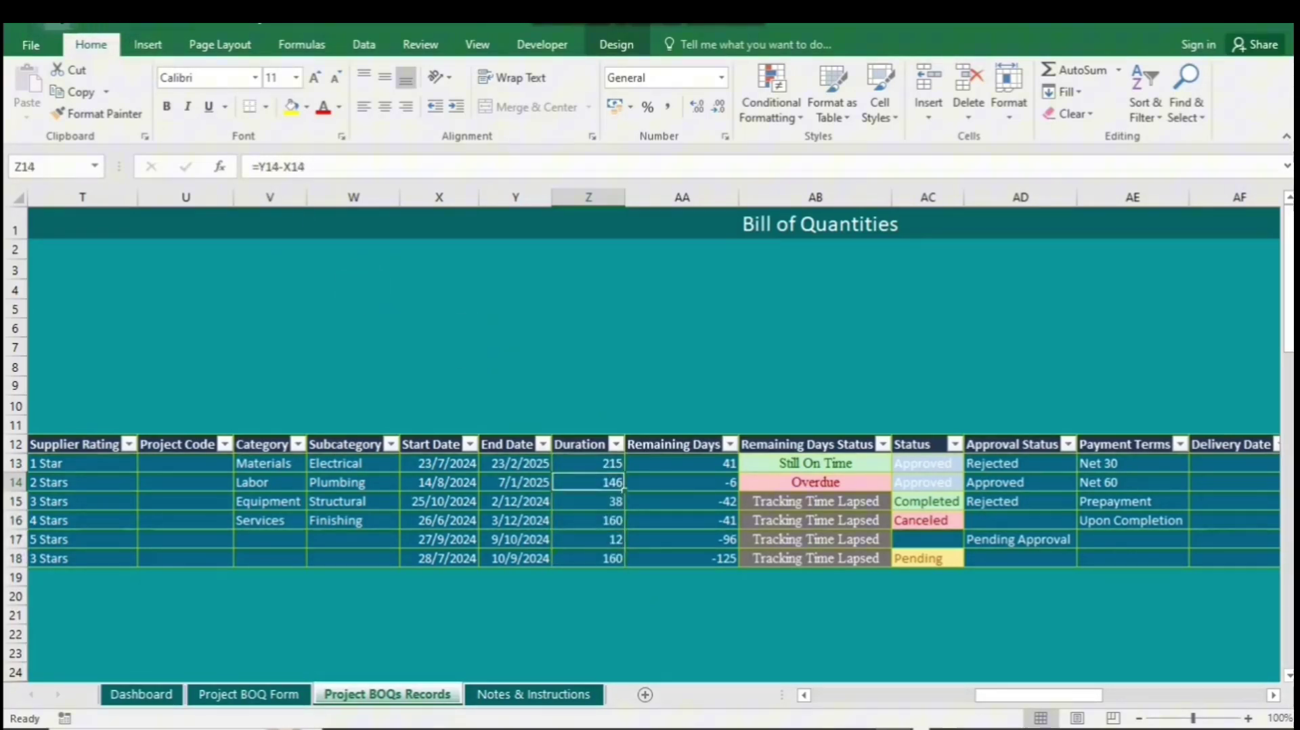
{"action": "left_click", "coordinate": [439, 302]}
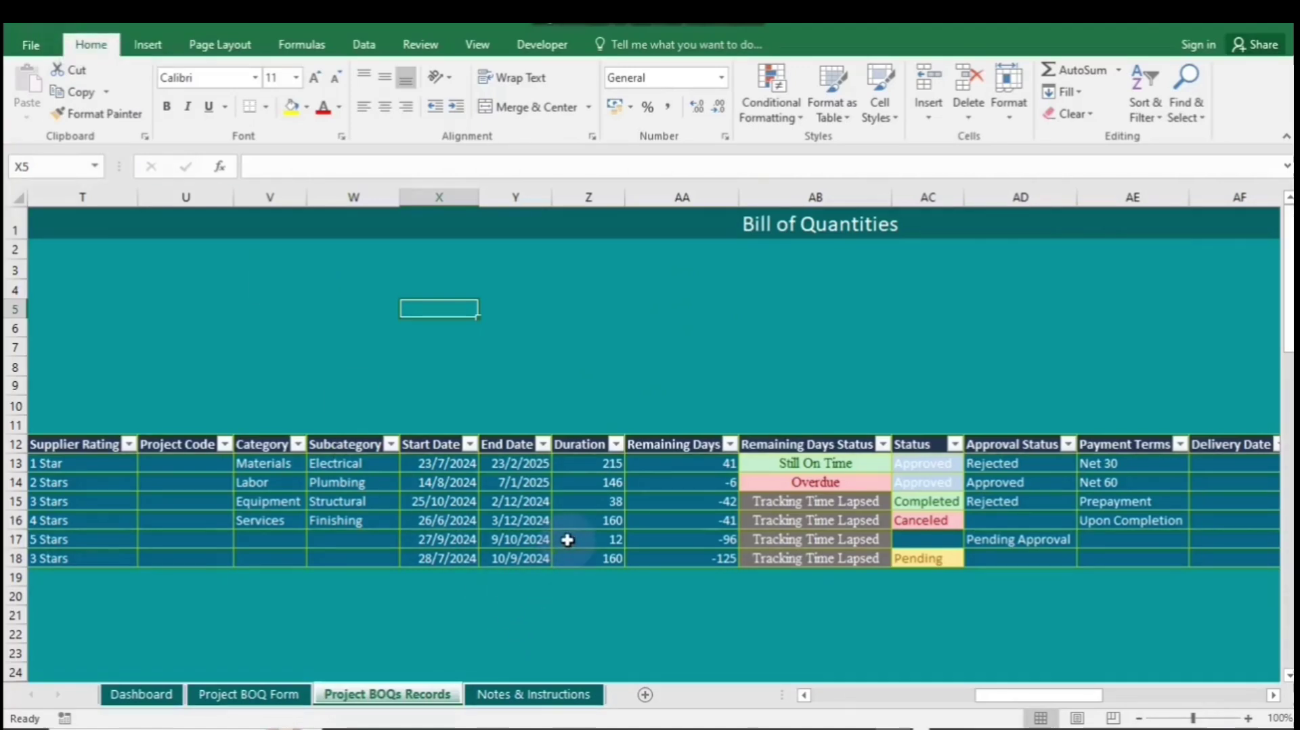
{"action": "left_click", "coordinate": [549, 555]}
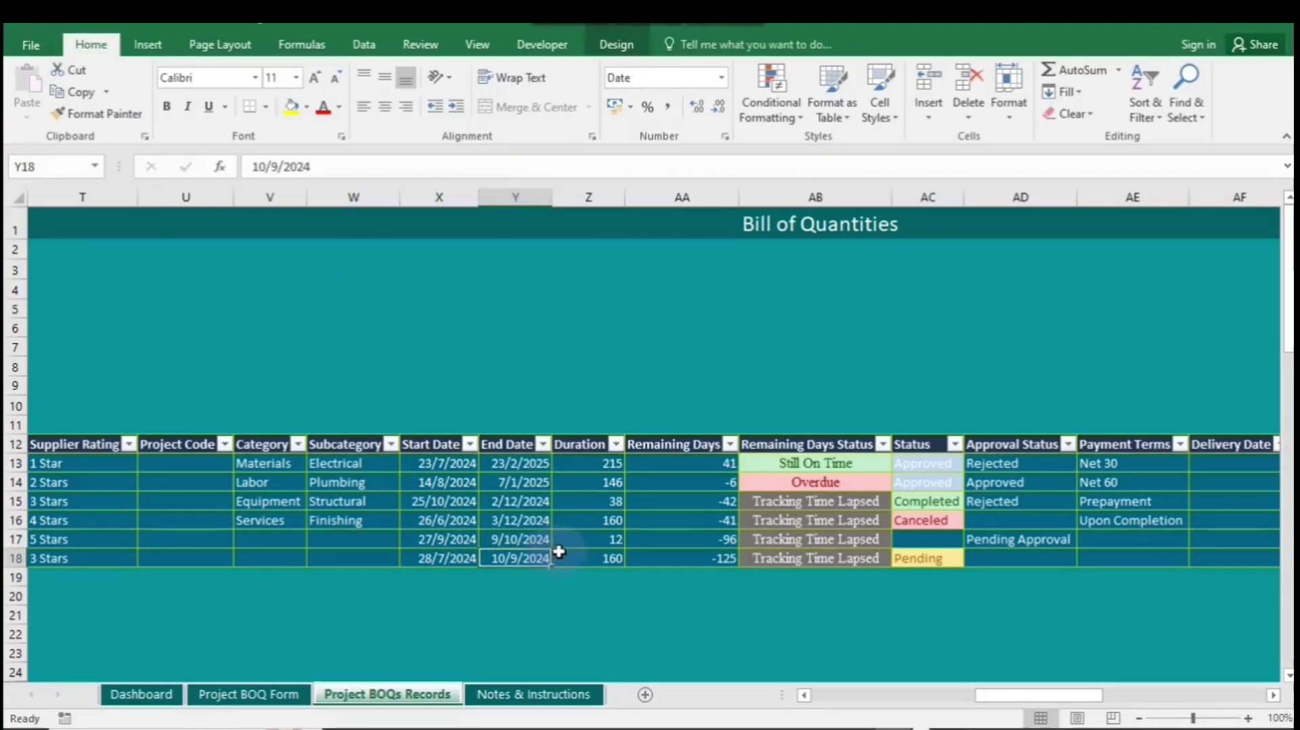
{"action": "left_click", "coordinate": [779, 308]}
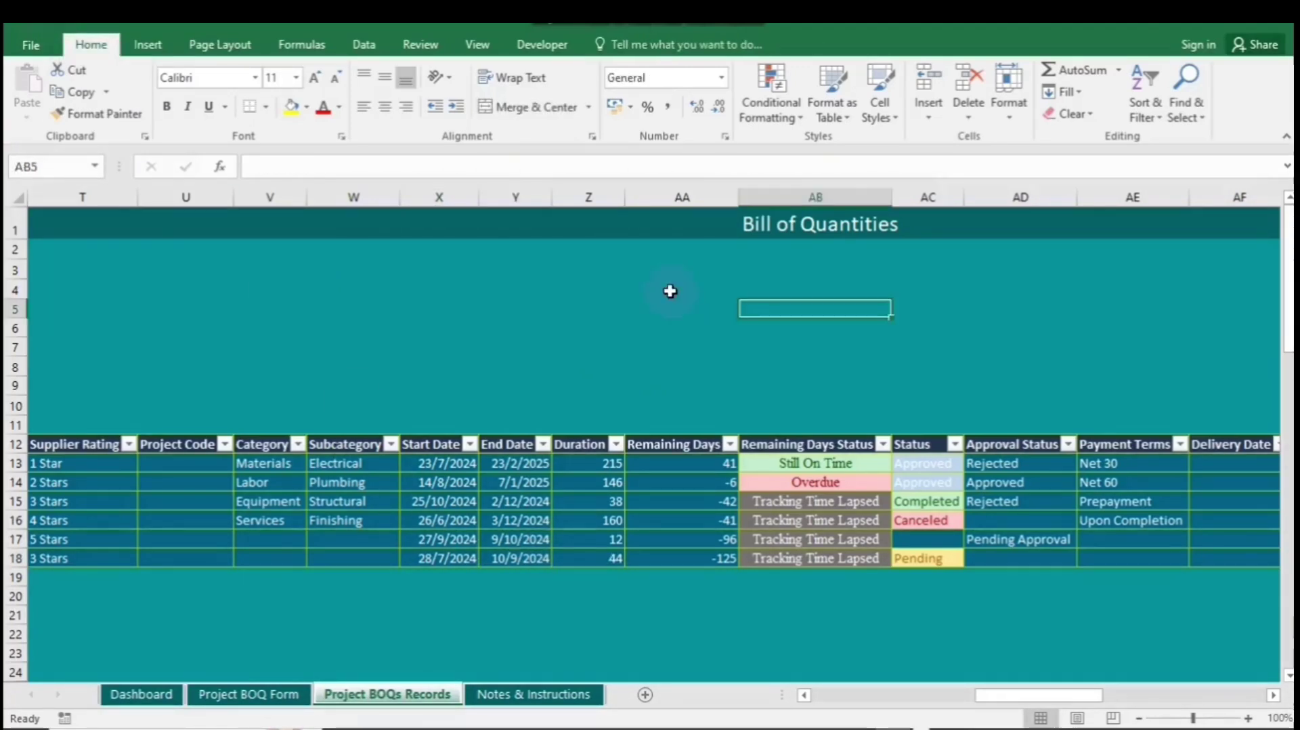
- Apply a Top 10 Items rule to all Duration cells, set to the top 2 values with Light Red Fill with Dark Red Text
{"action": "left_click", "coordinate": [607, 460]}
{"action": "left_click_drag", "start_coordinate": [607, 460], "coordinate": [589, 565]}
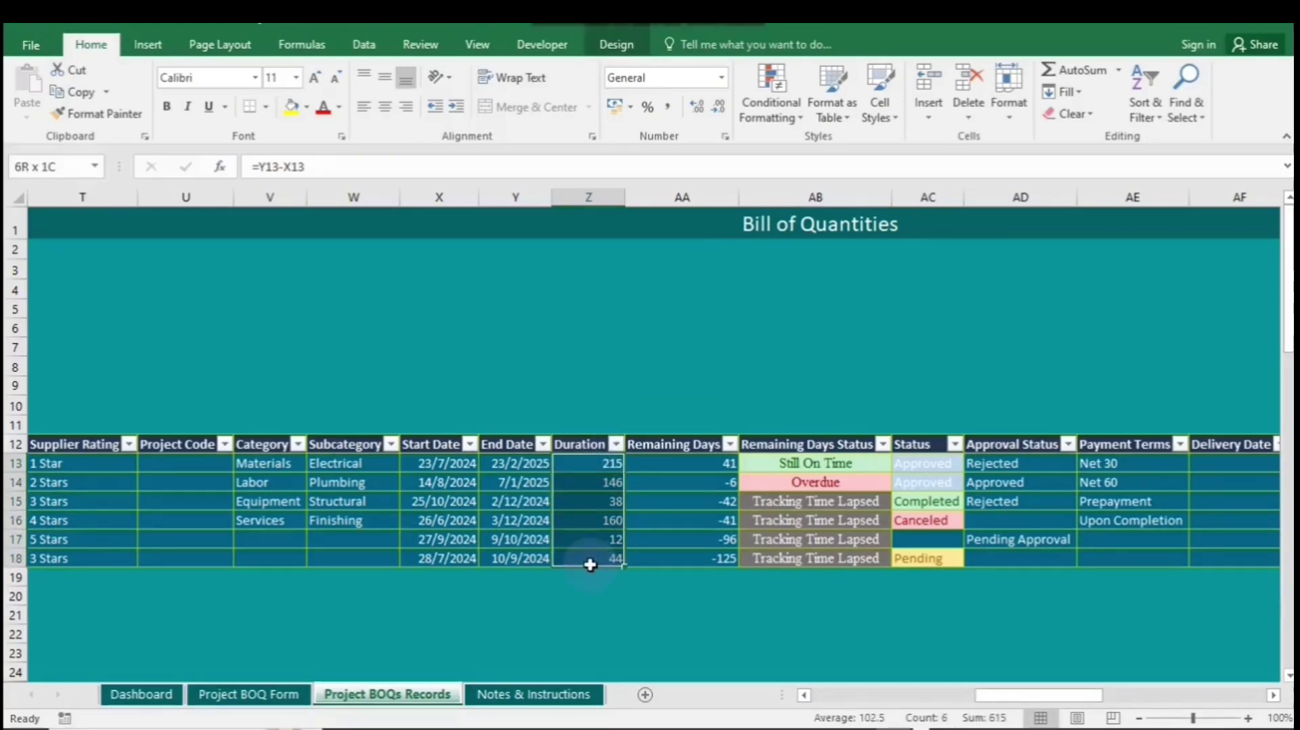
{"action": "left_click", "coordinate": [784, 119]}
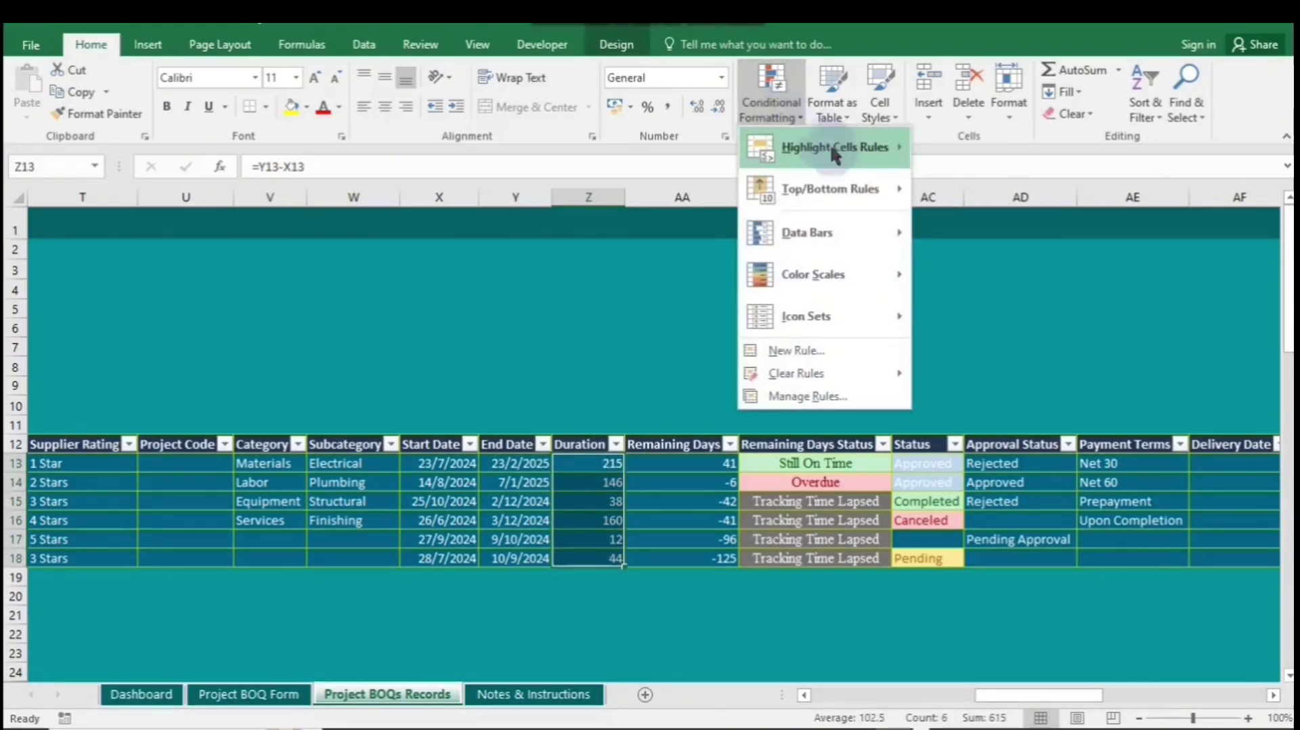
{"action": "mouse_move", "coordinate": [868, 195]}
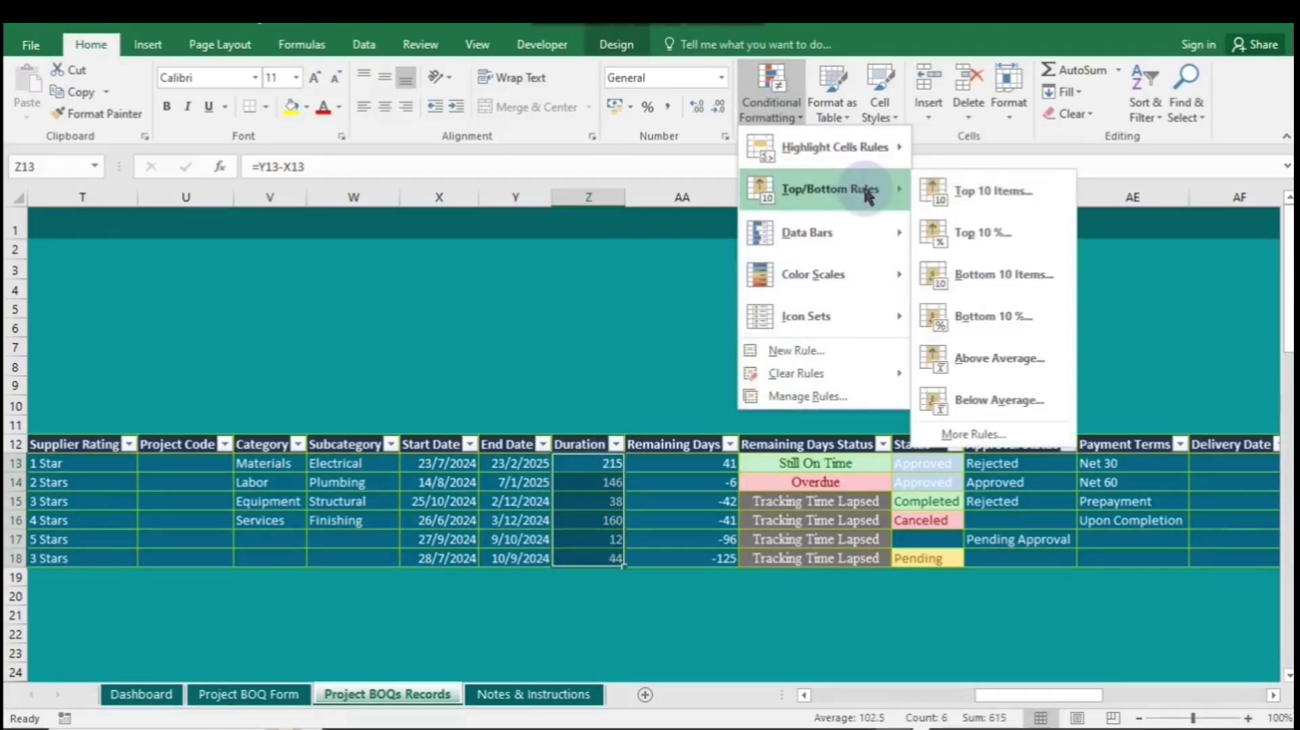
{"action": "left_click", "coordinate": [961, 193]}
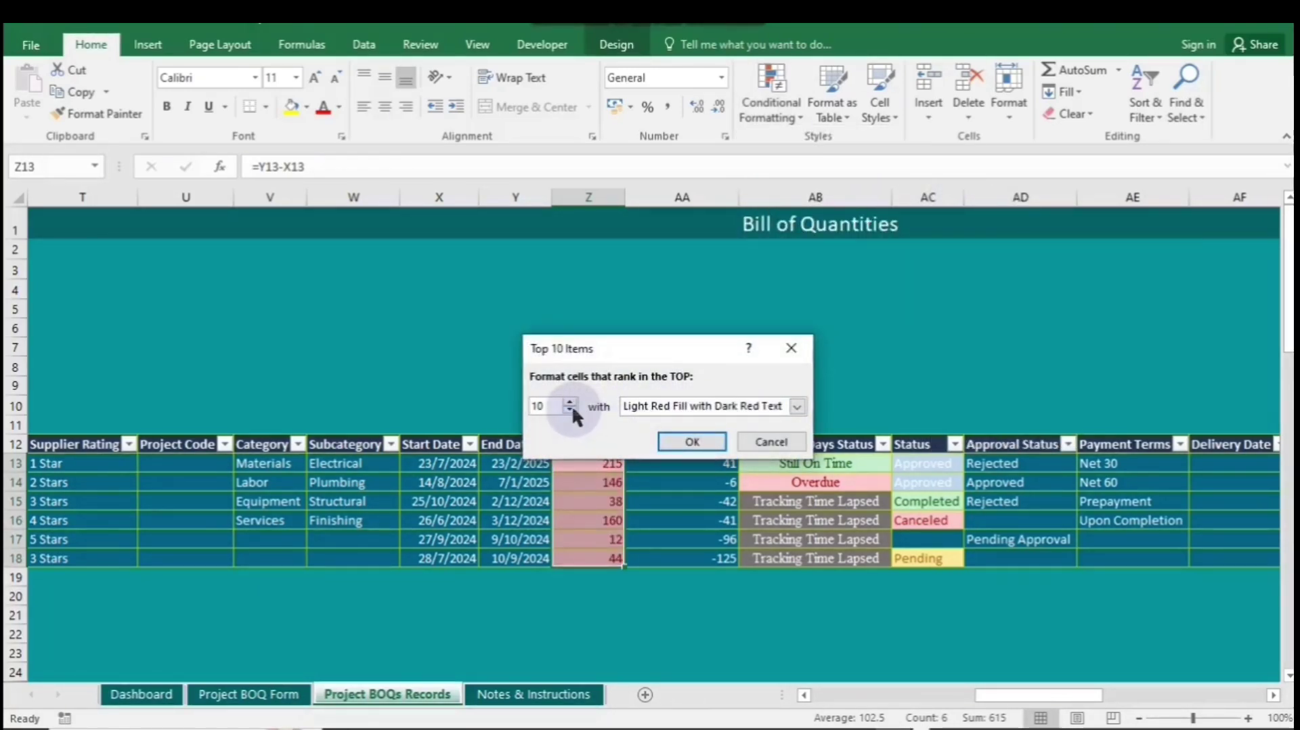
{"action": "left_click", "coordinate": [570, 410]}
{"action": "left_click", "coordinate": [570, 410]}
{"action": "left_click", "coordinate": [570, 411]}
{"action": "left_click", "coordinate": [570, 410]}
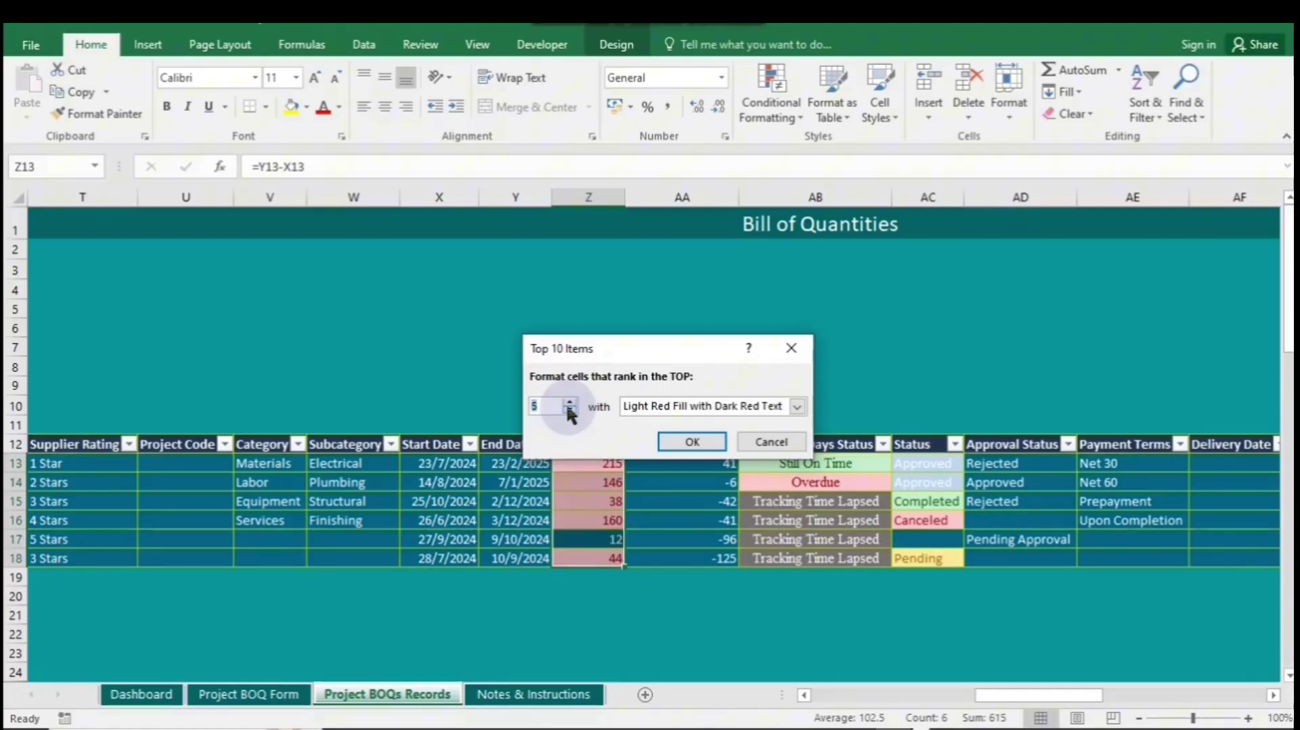
{"action": "left_click", "coordinate": [570, 410]}
{"action": "left_click", "coordinate": [570, 410]}
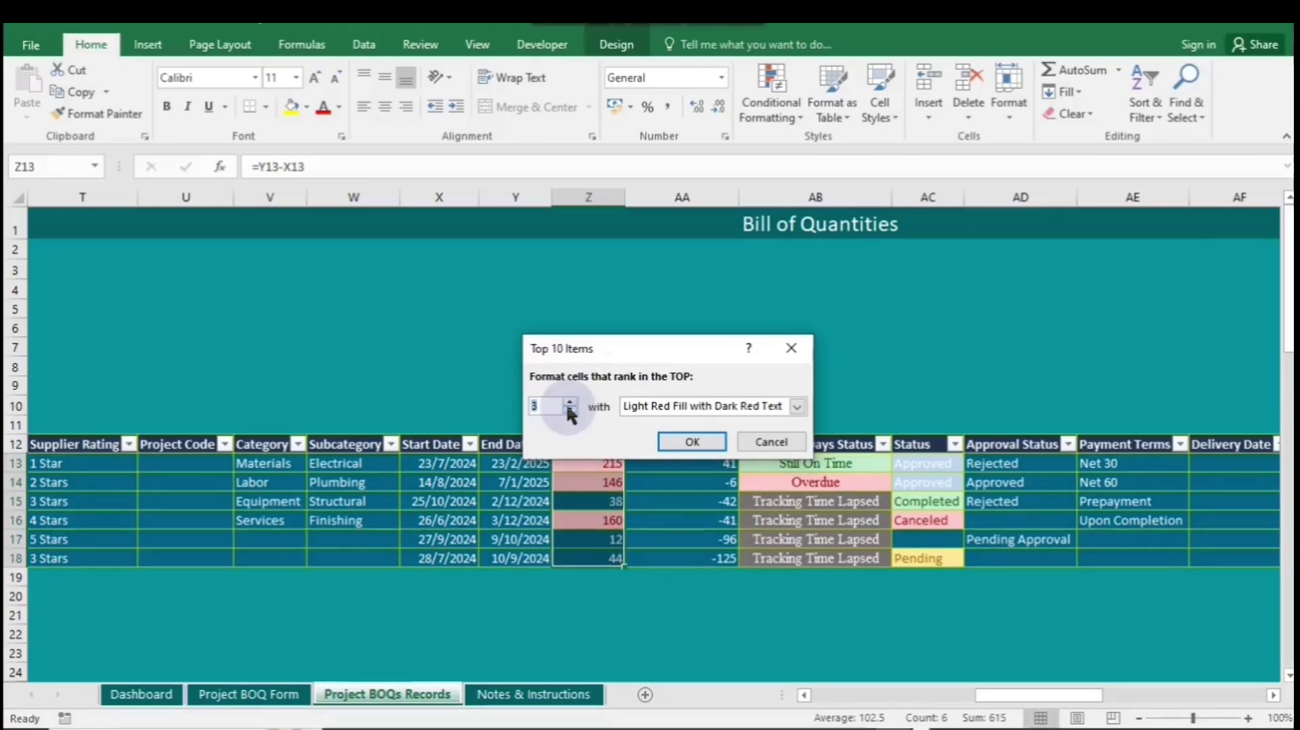
{"action": "left_click", "coordinate": [570, 410]}
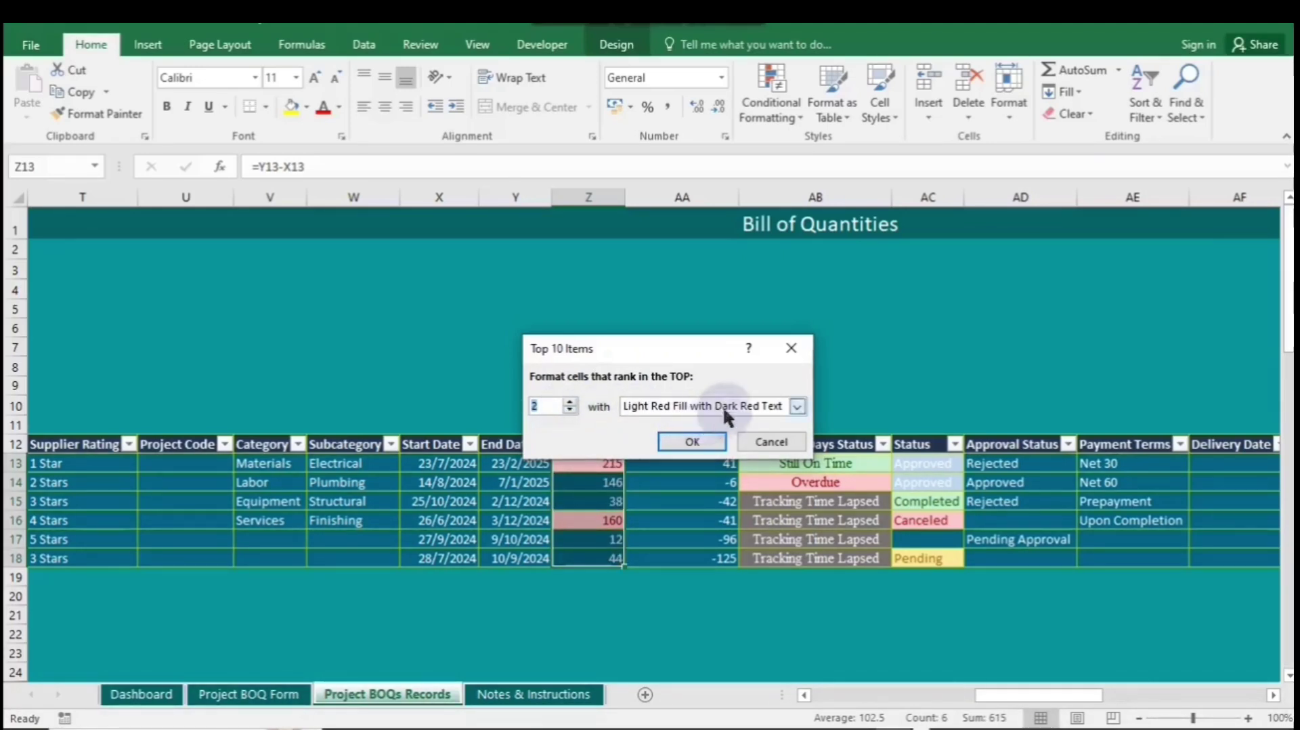
{"action": "left_click", "coordinate": [691, 443]}
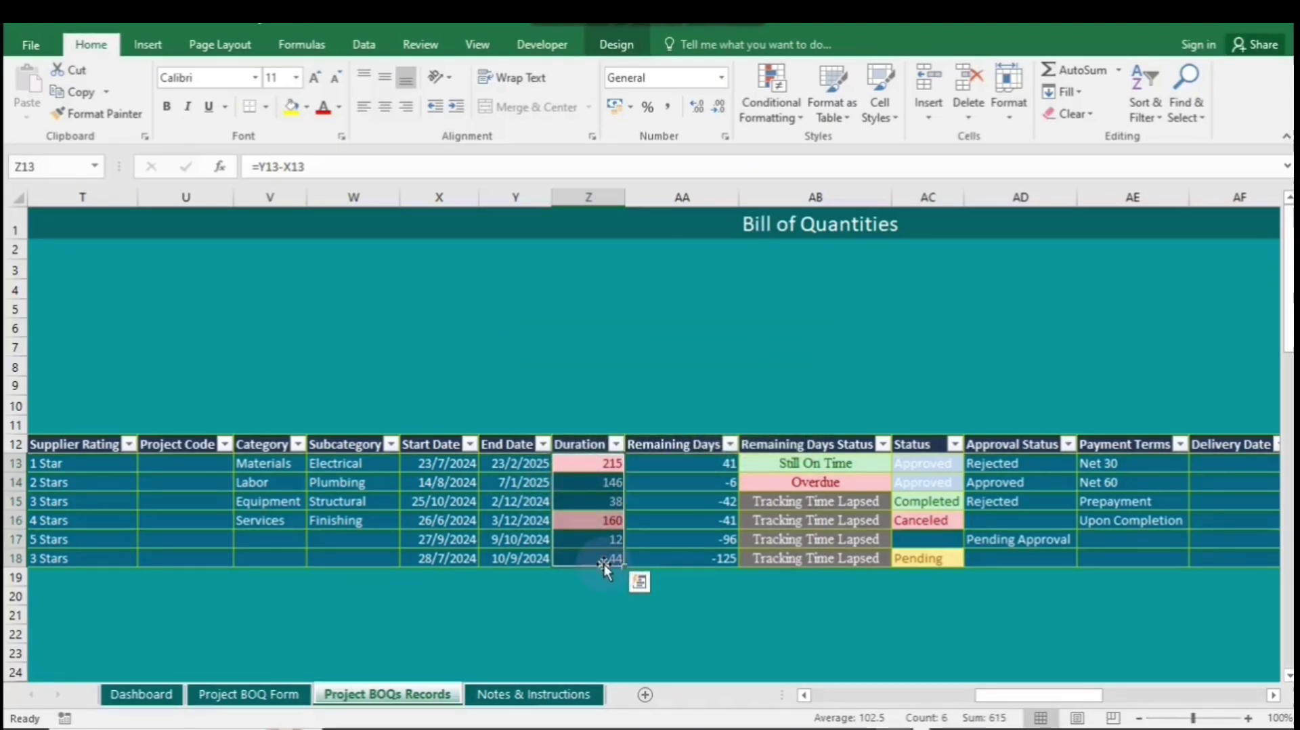
- Clear the conditional formatting rules from the selected Duration cells only
{"action": "left_click", "coordinate": [771, 112]}
{"action": "mouse_move", "coordinate": [832, 373]}
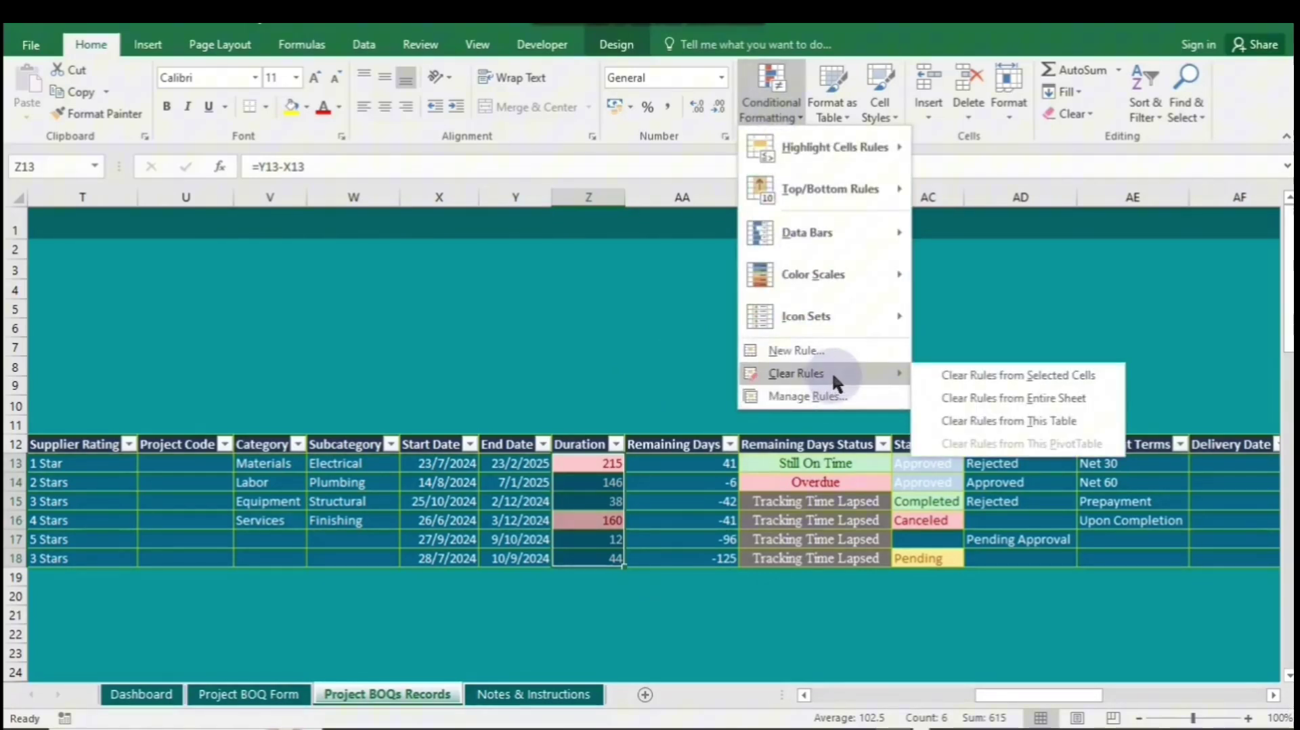
{"action": "left_click", "coordinate": [938, 376]}
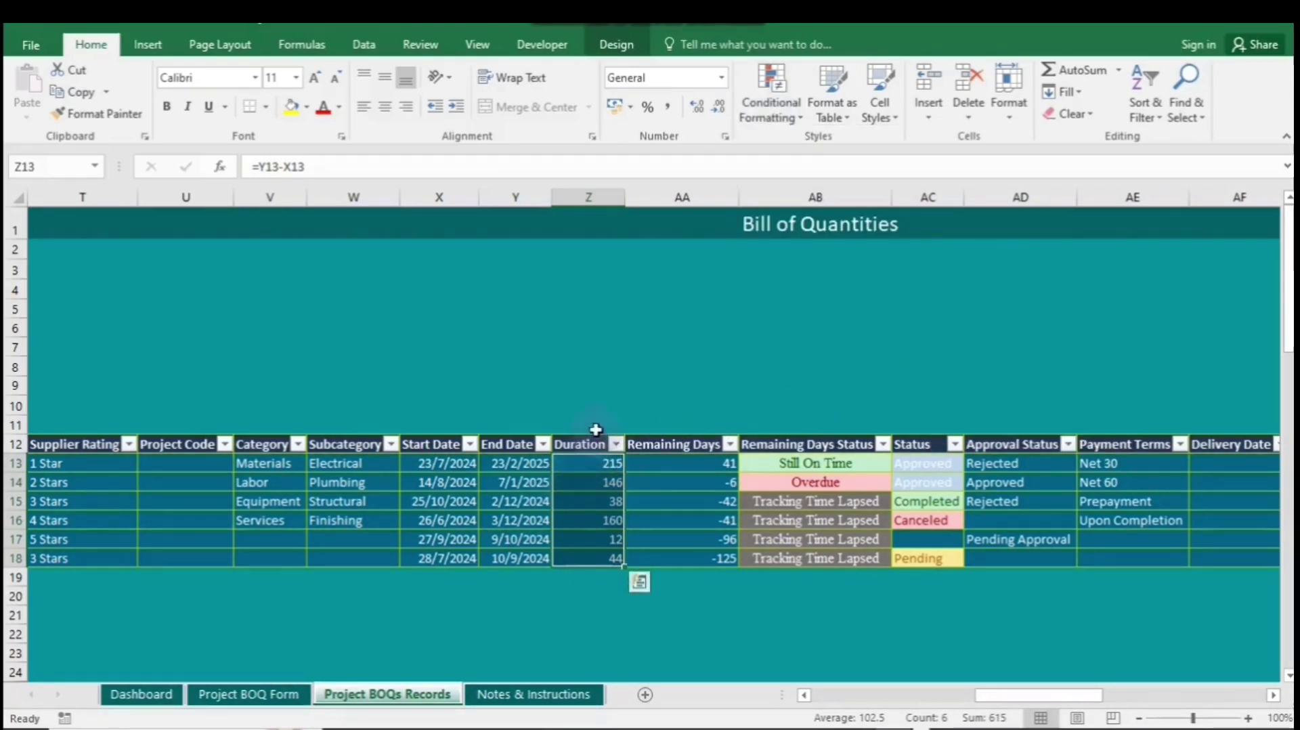
{"action": "left_click", "coordinate": [770, 102]}
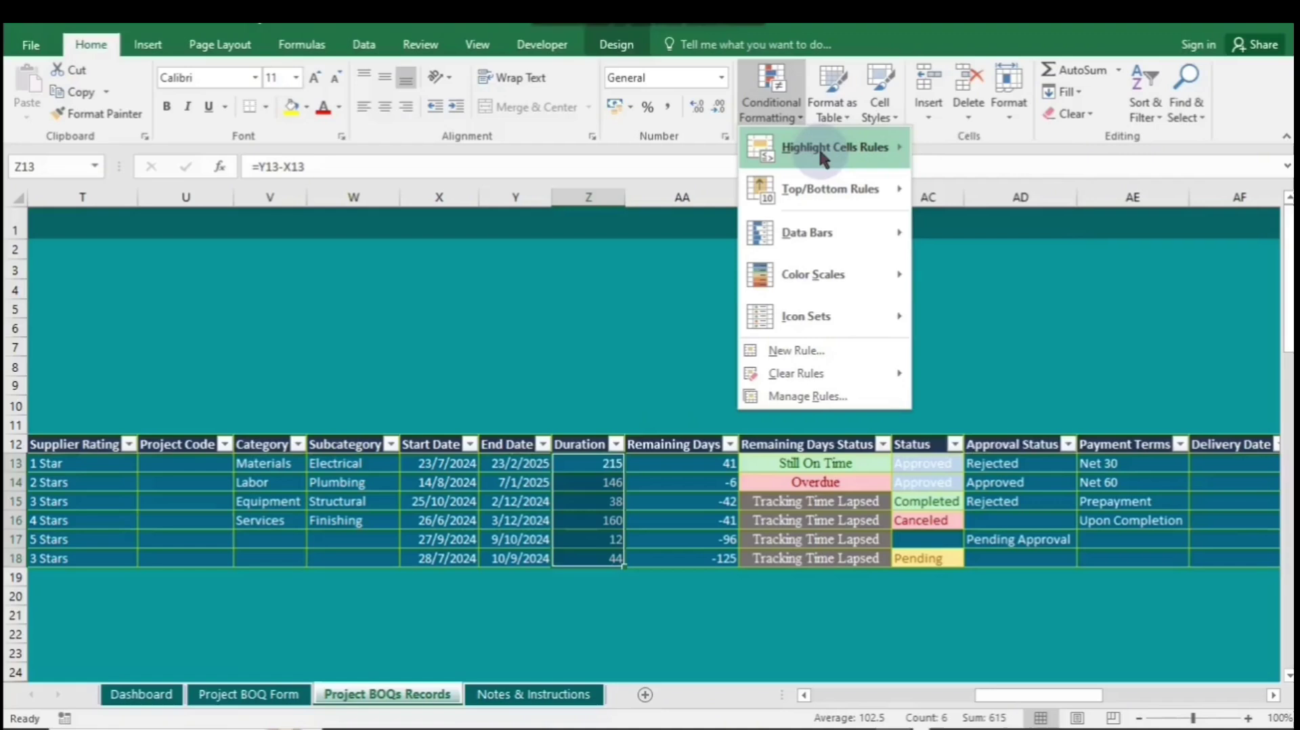
{"action": "mouse_move", "coordinate": [837, 153]}
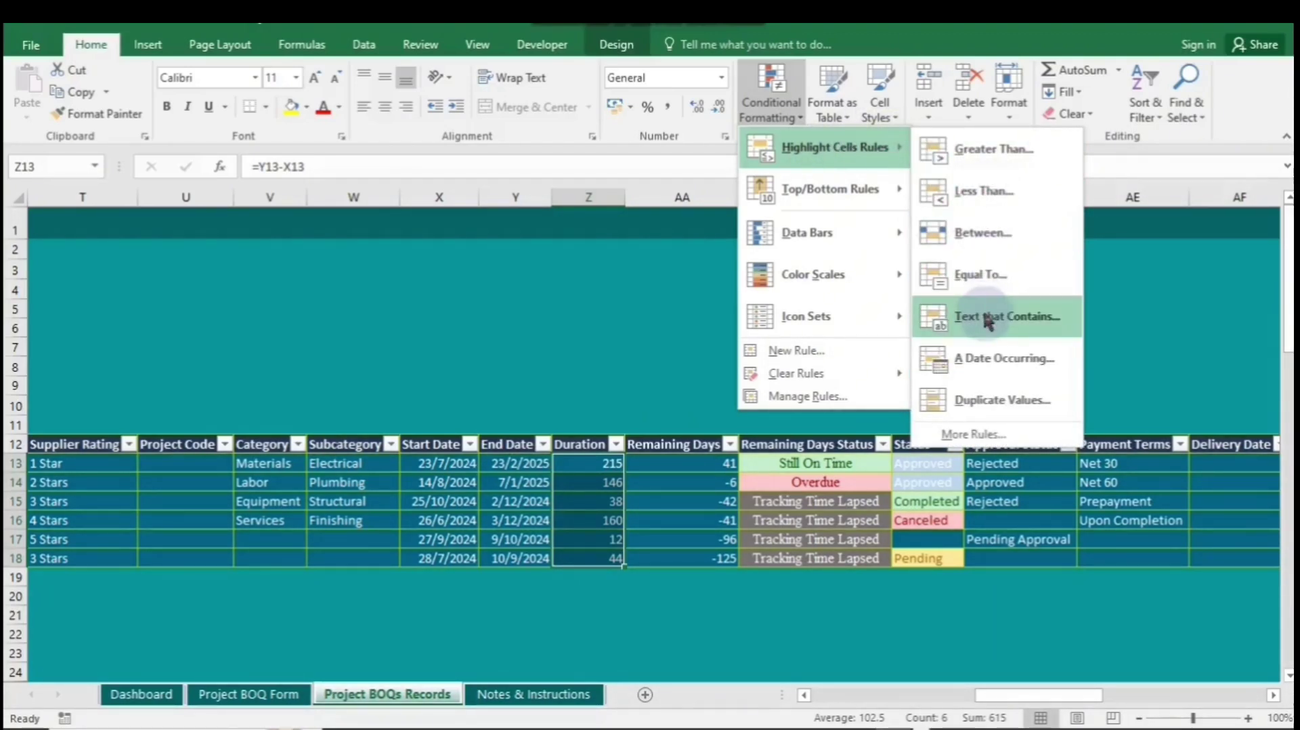
{"action": "mouse_move", "coordinate": [887, 181]}
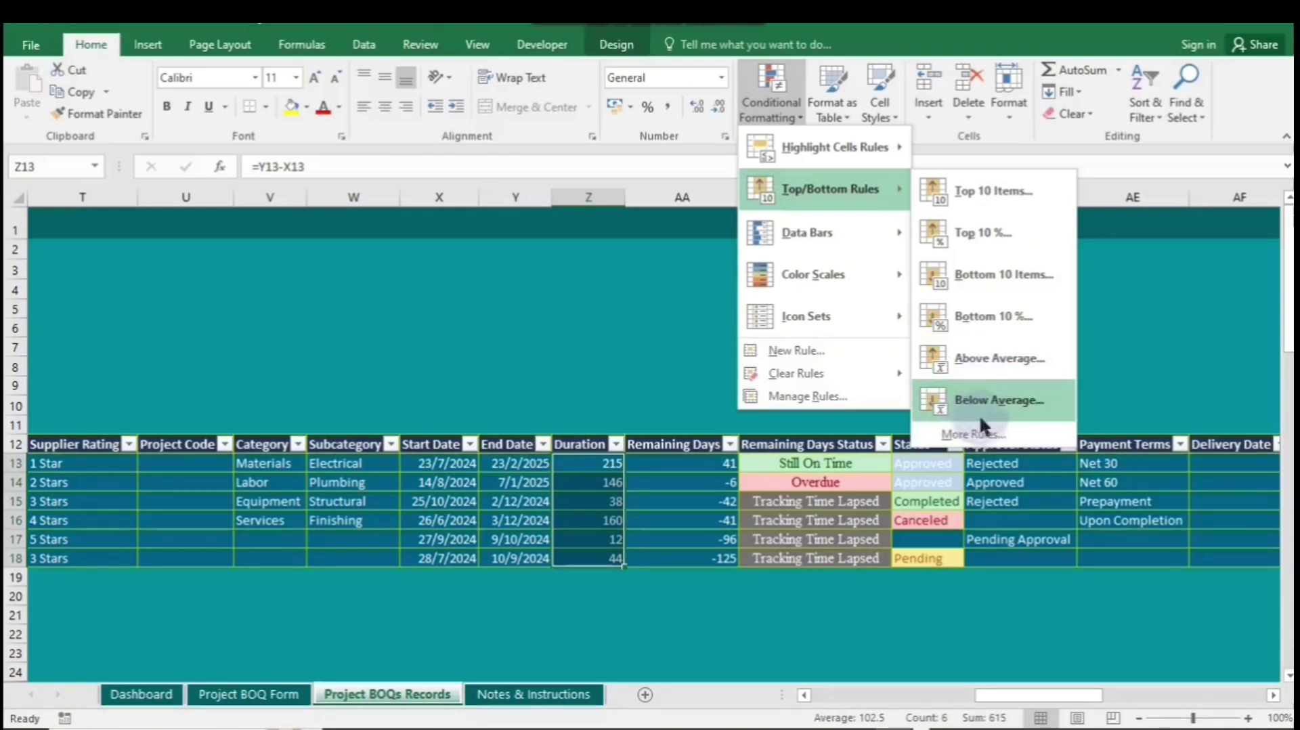
{"action": "left_click", "coordinate": [1115, 347]}
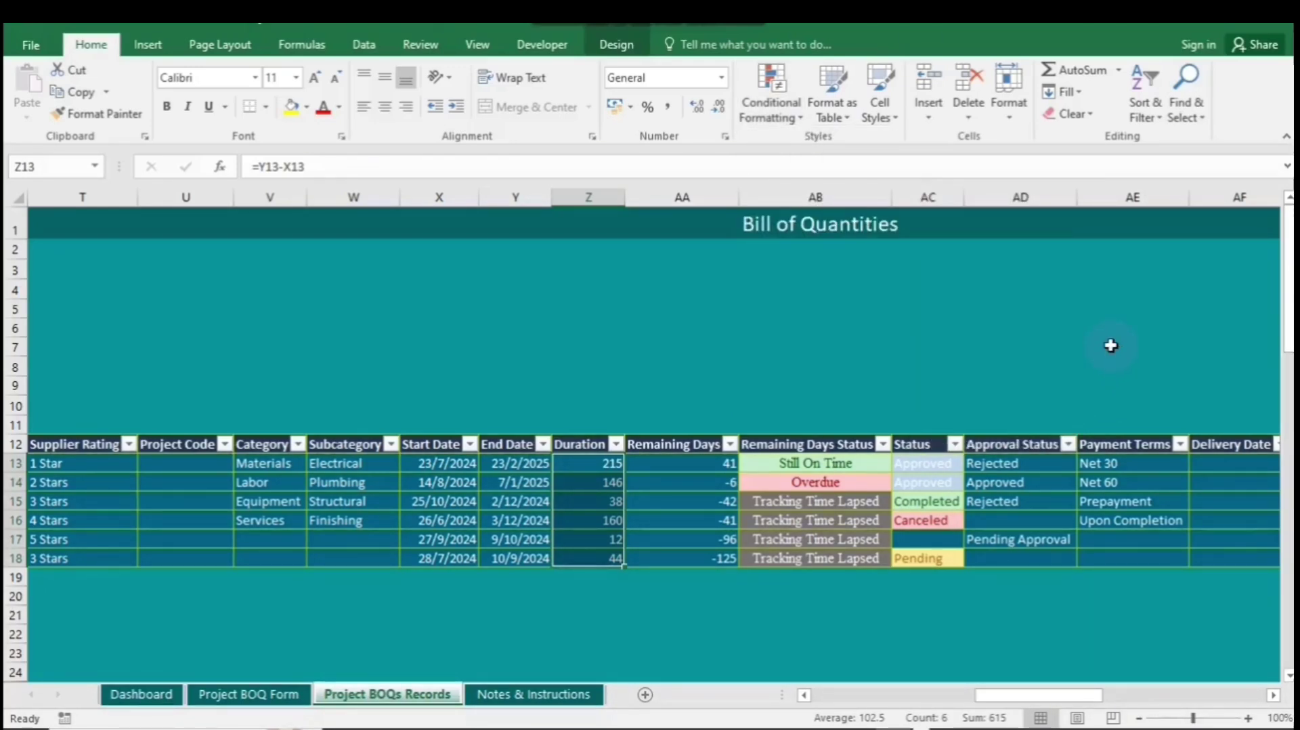
- Apply green solid fill data bars to the selected Duration cells
{"action": "left_click", "coordinate": [786, 117]}
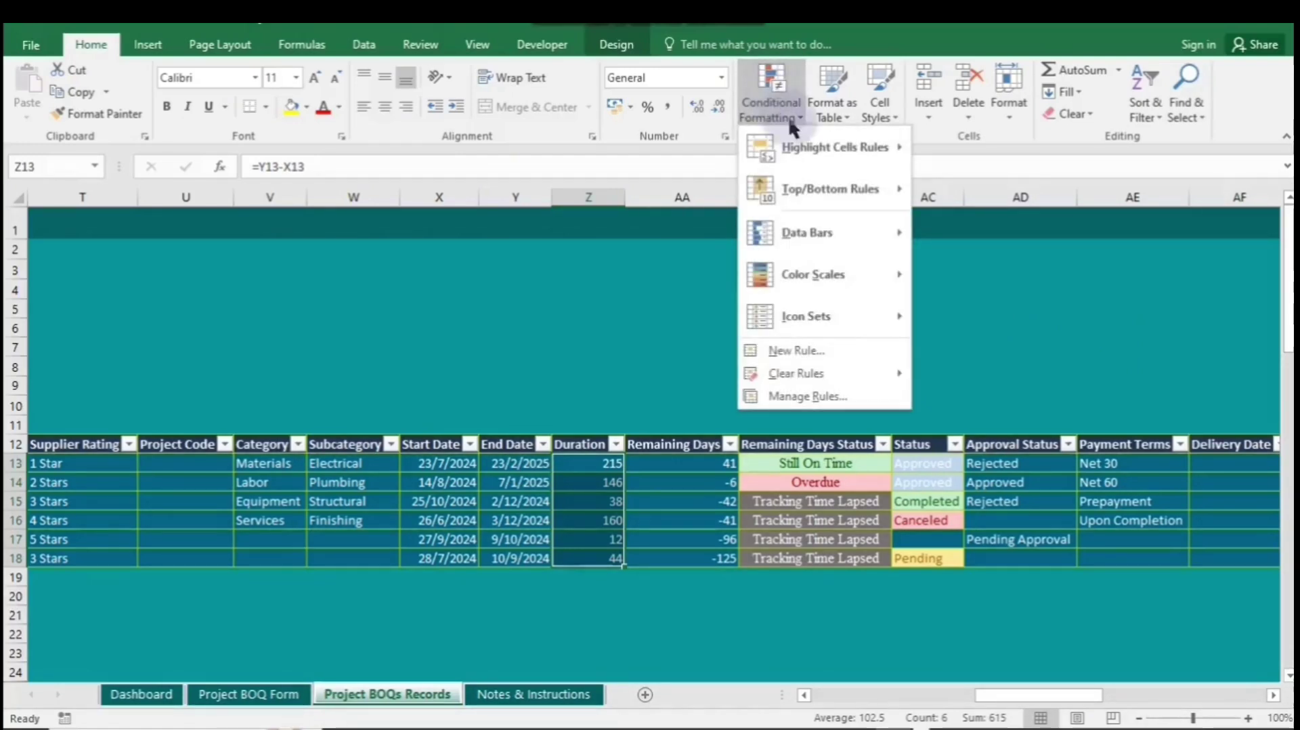
{"action": "mouse_move", "coordinate": [840, 230]}
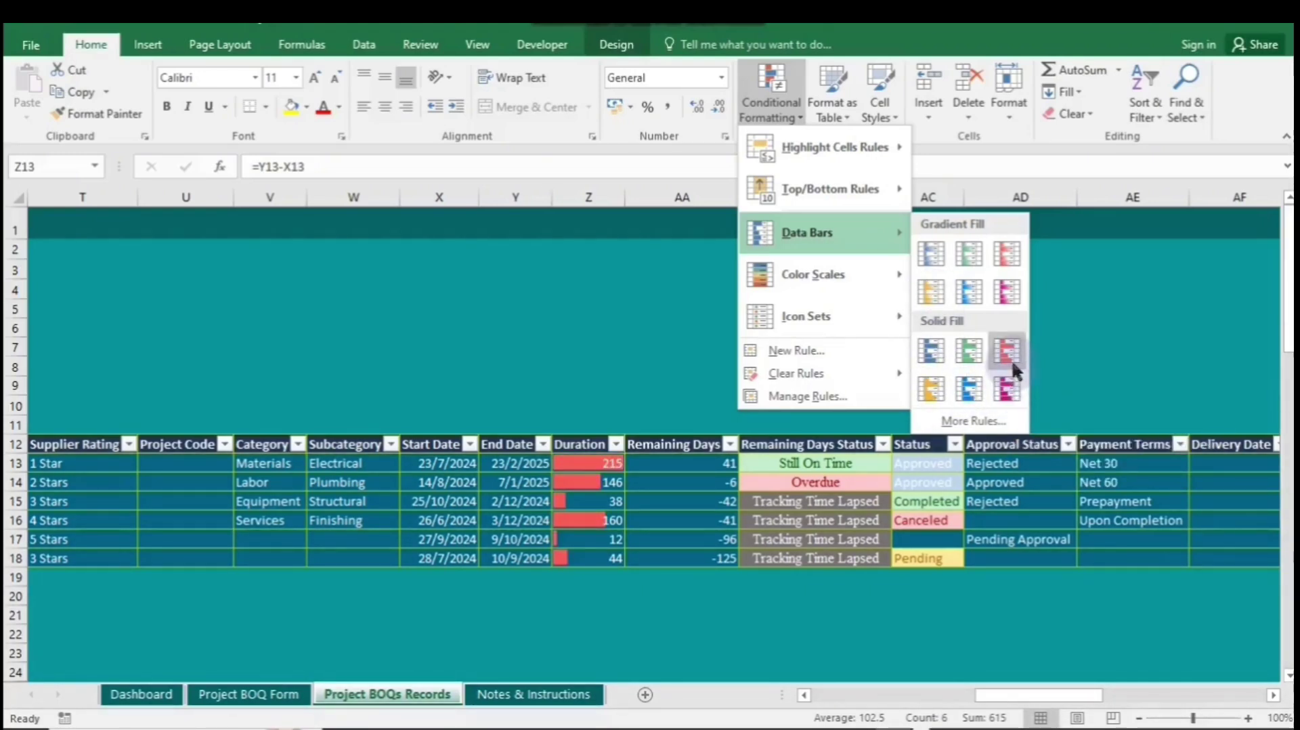
{"action": "left_click", "coordinate": [969, 351]}
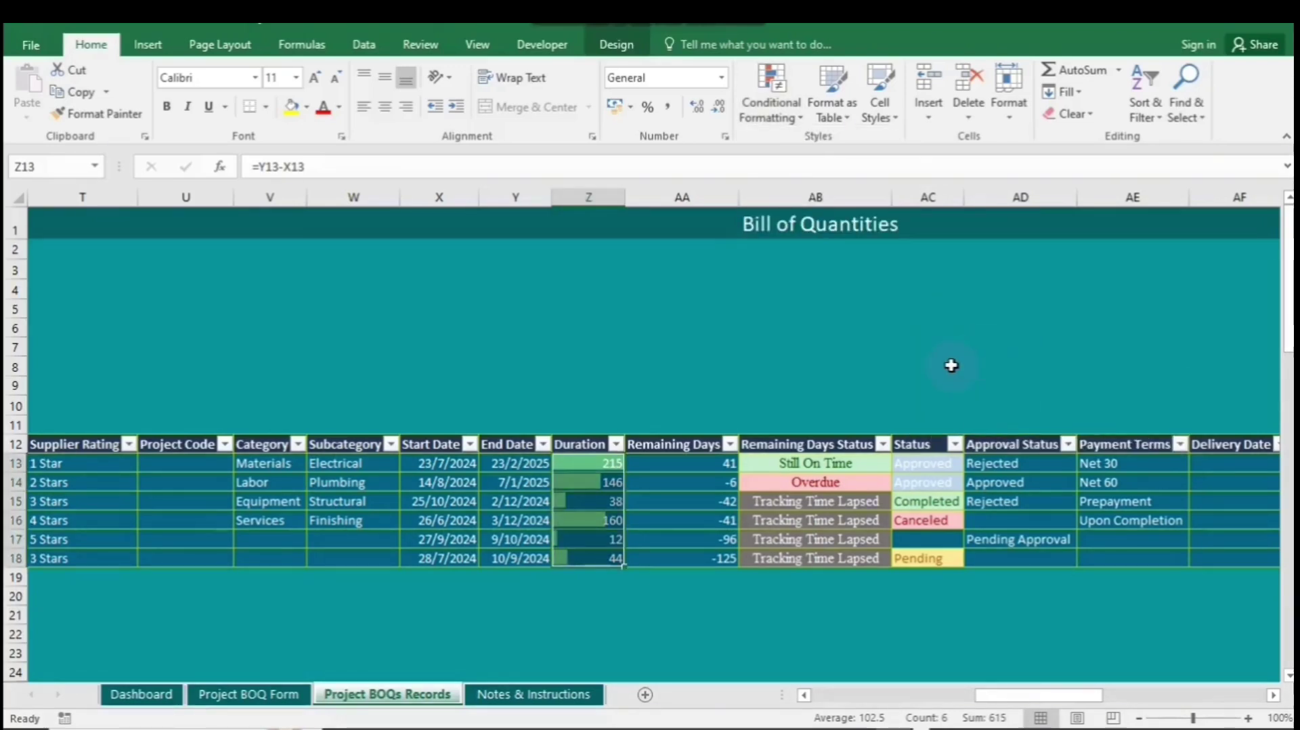
- Add a custom data bar rule to the Duration cells with Show Bar Only enabled, solid turquoise fill and no border
{"action": "left_click", "coordinate": [769, 95]}
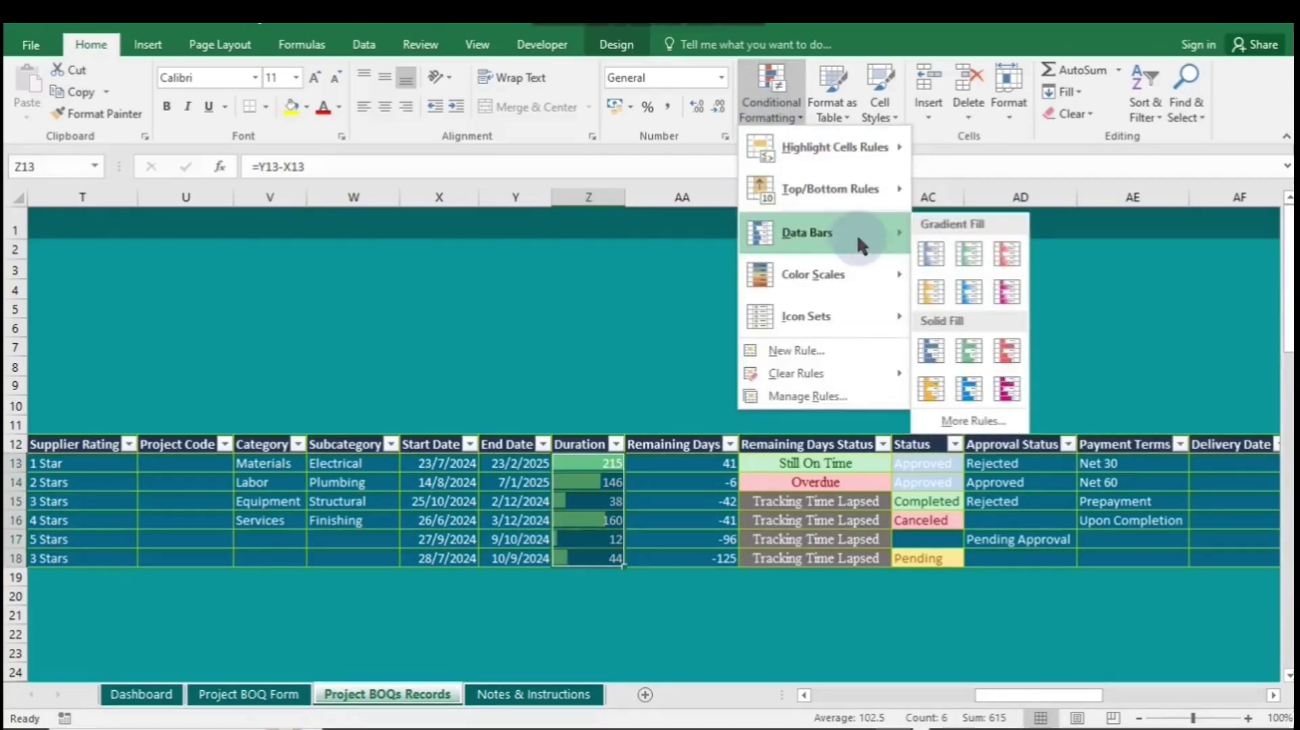
{"action": "left_click", "coordinate": [978, 421]}
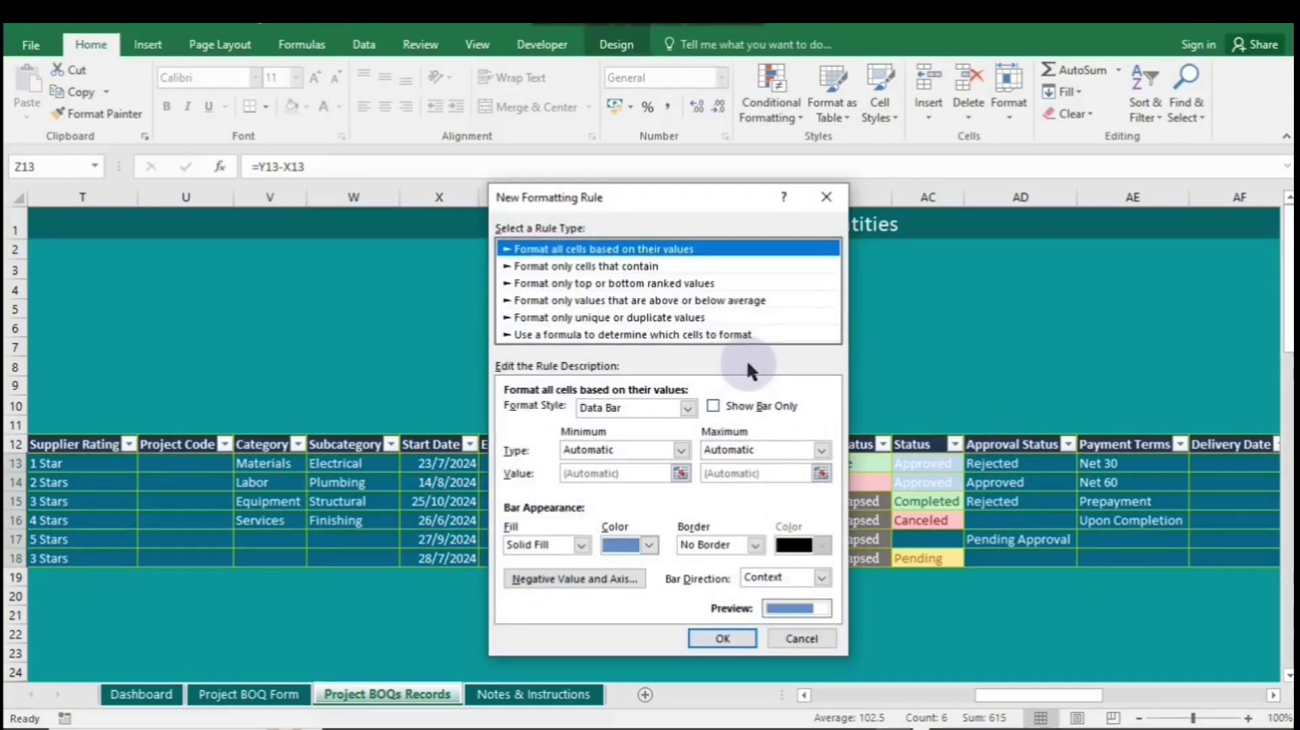
{"action": "left_click", "coordinate": [719, 413]}
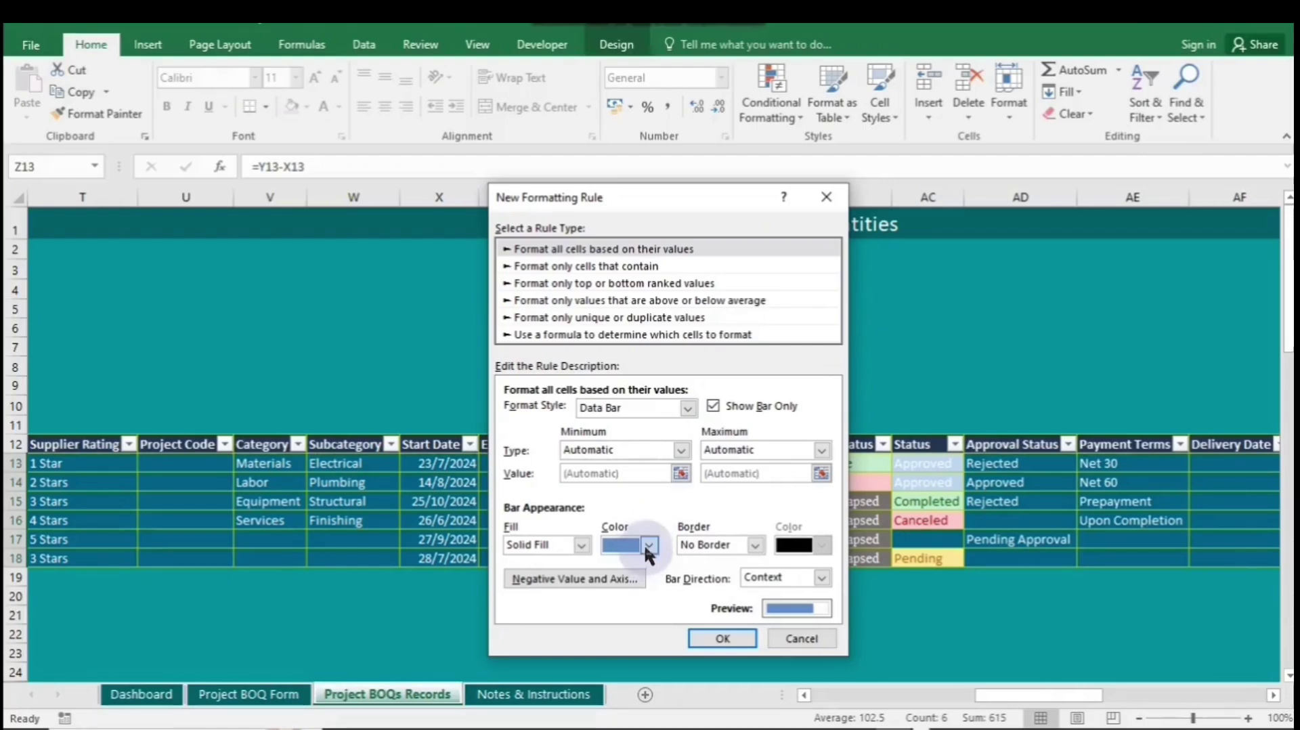
{"action": "left_click", "coordinate": [649, 544]}
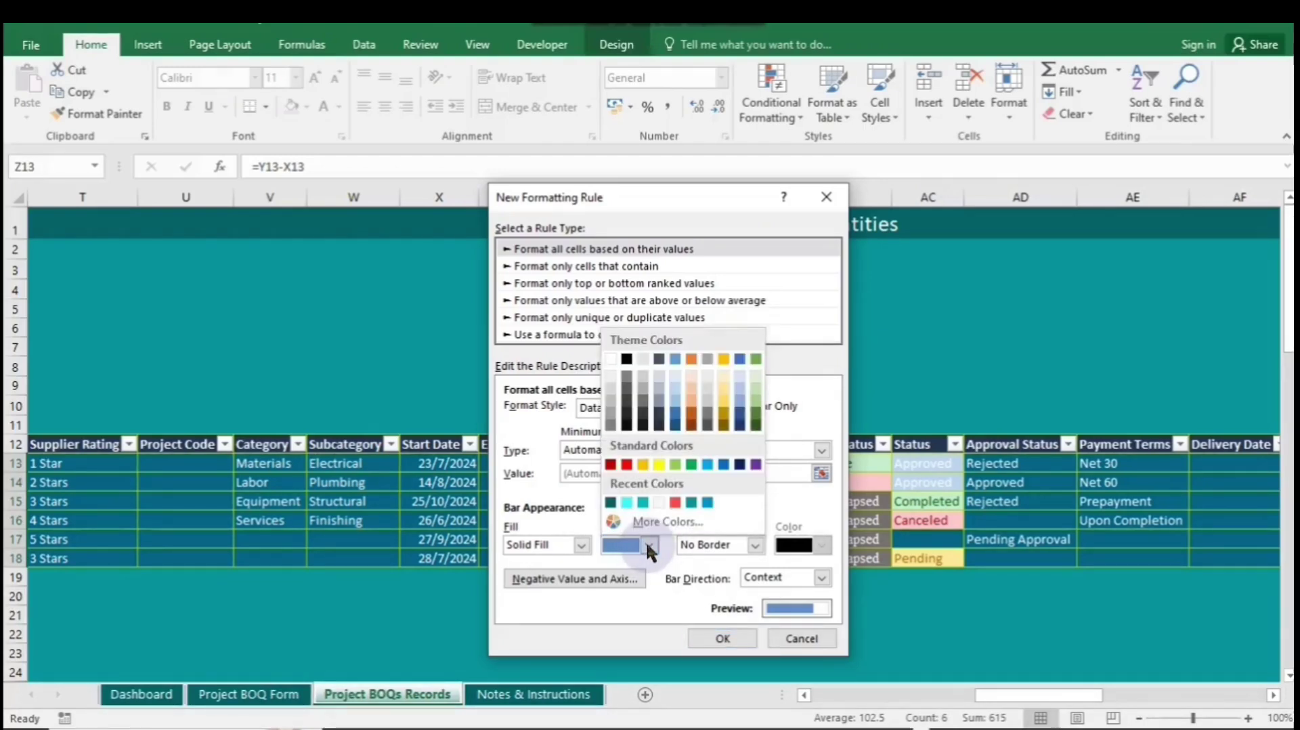
{"action": "left_click", "coordinate": [627, 502]}
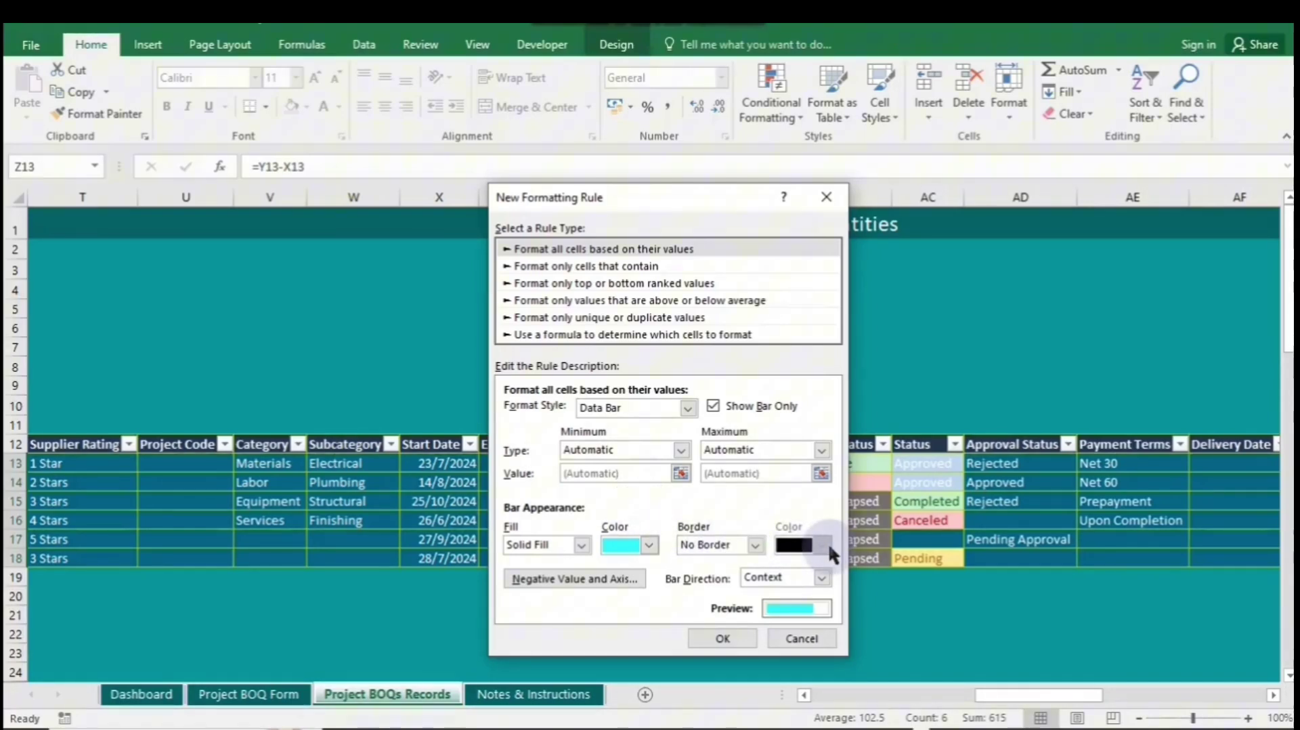
{"action": "left_click", "coordinate": [755, 546]}
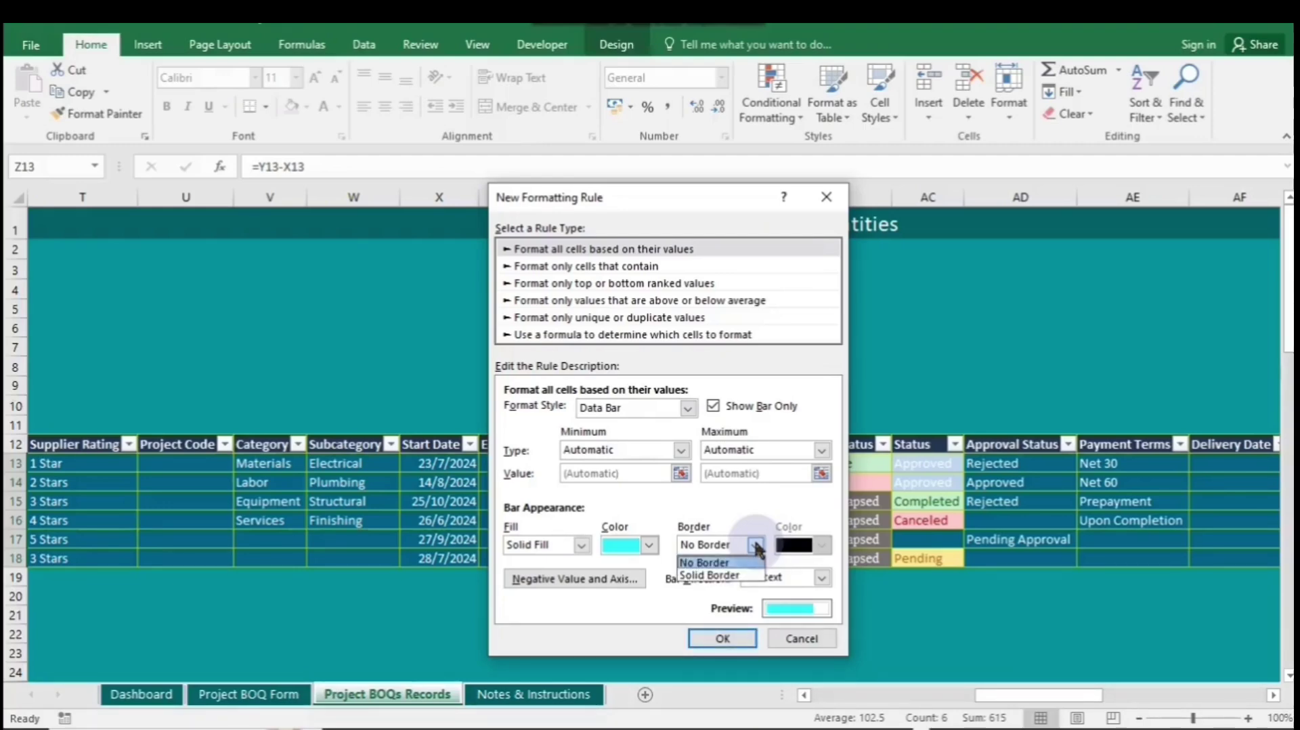
{"action": "left_click", "coordinate": [756, 546]}
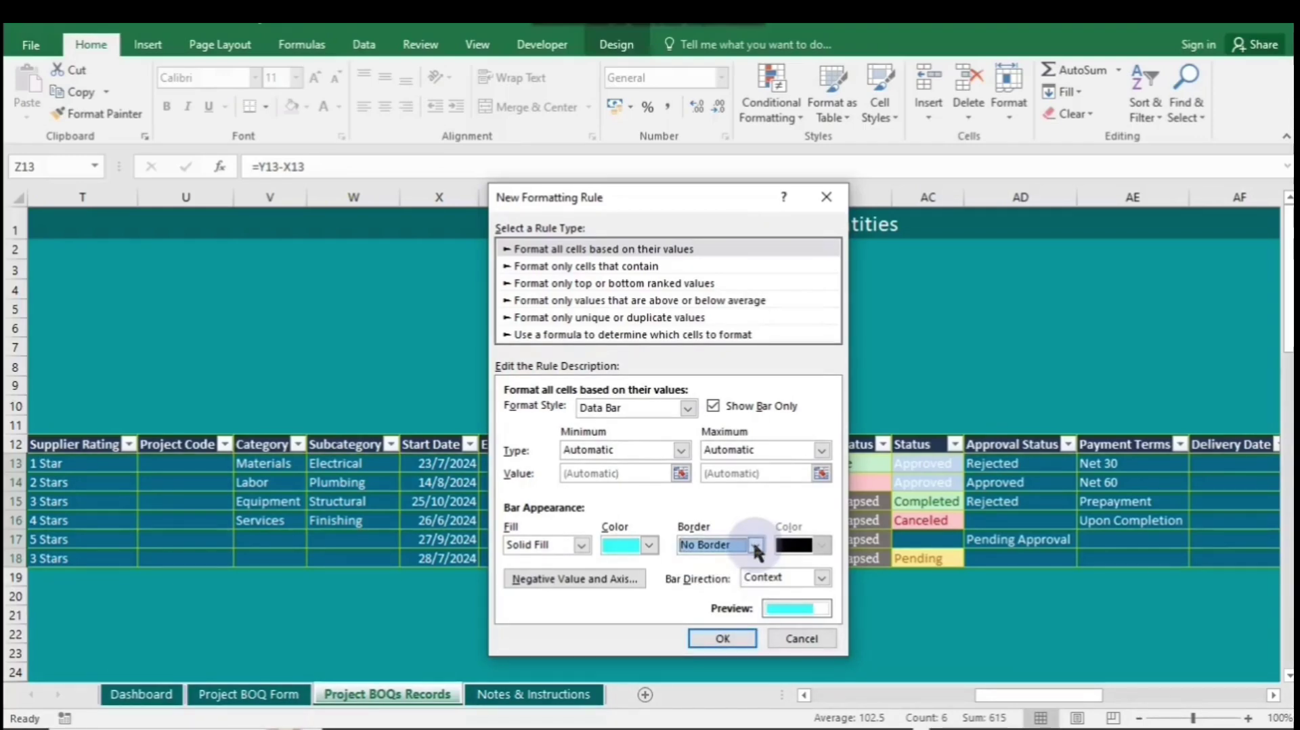
{"action": "left_click", "coordinate": [723, 638]}
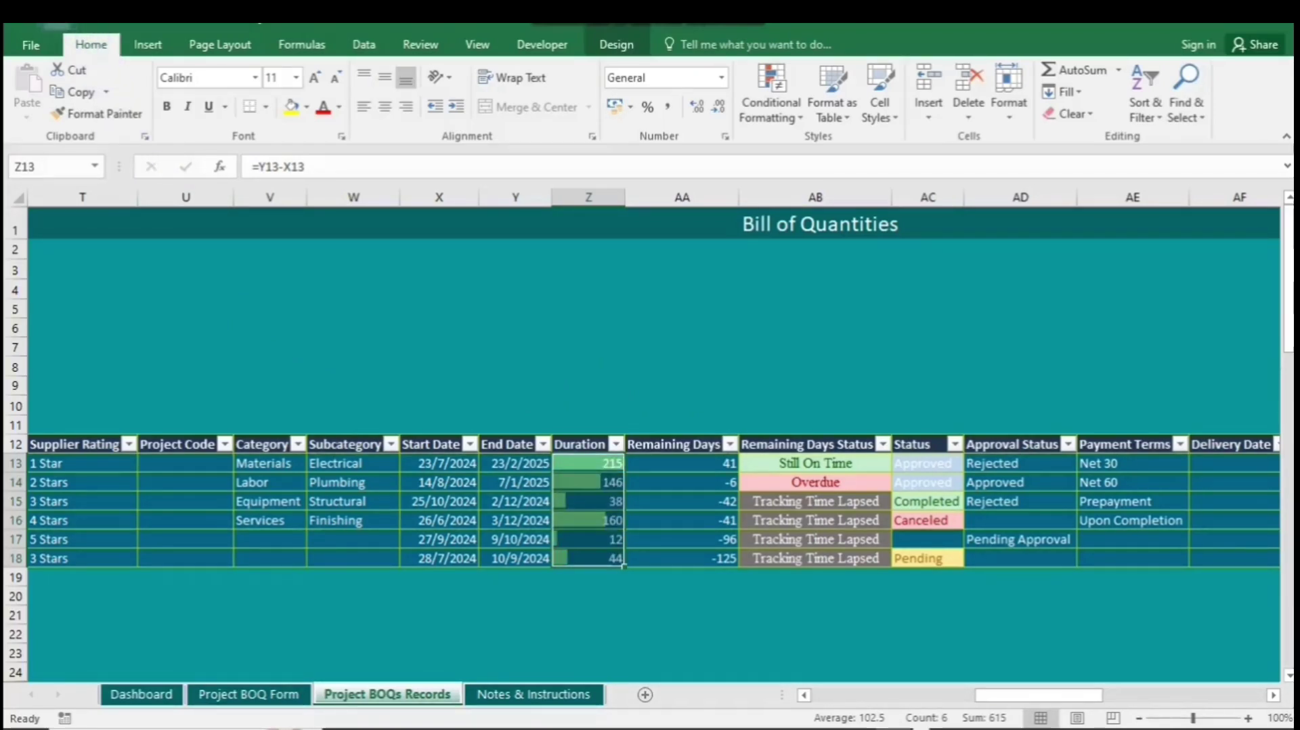
- Undo the green data bars on the Duration cells and apply a green-yellow-red color scale to them
{"action": "key", "text": "ctrl+z"}
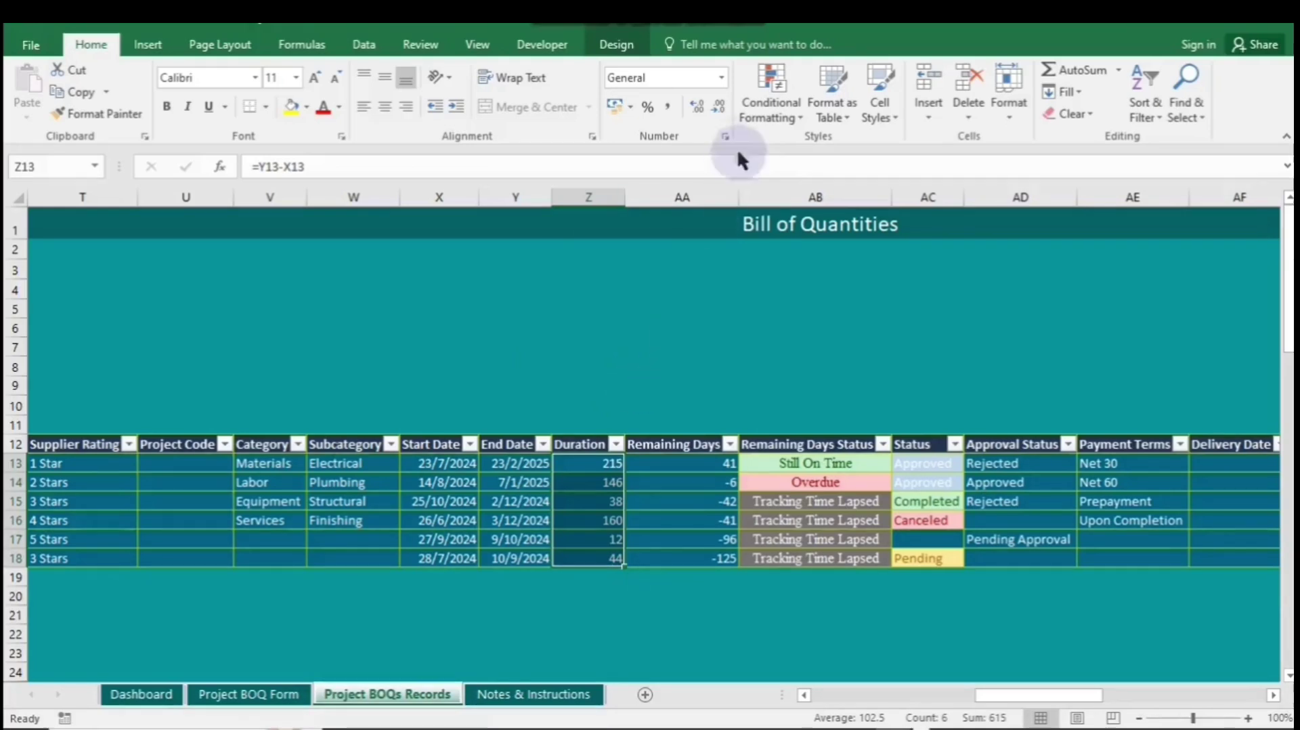
{"action": "left_click", "coordinate": [770, 95]}
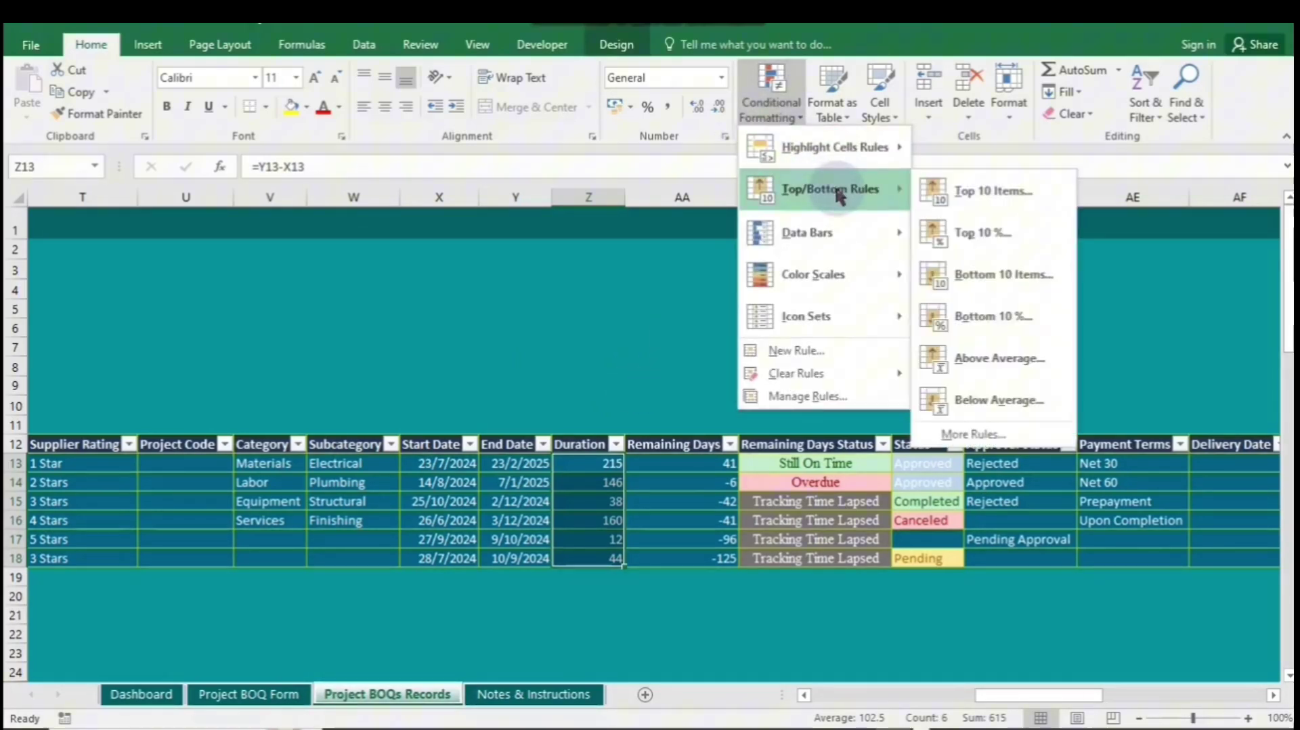
{"action": "mouse_move", "coordinate": [848, 245]}
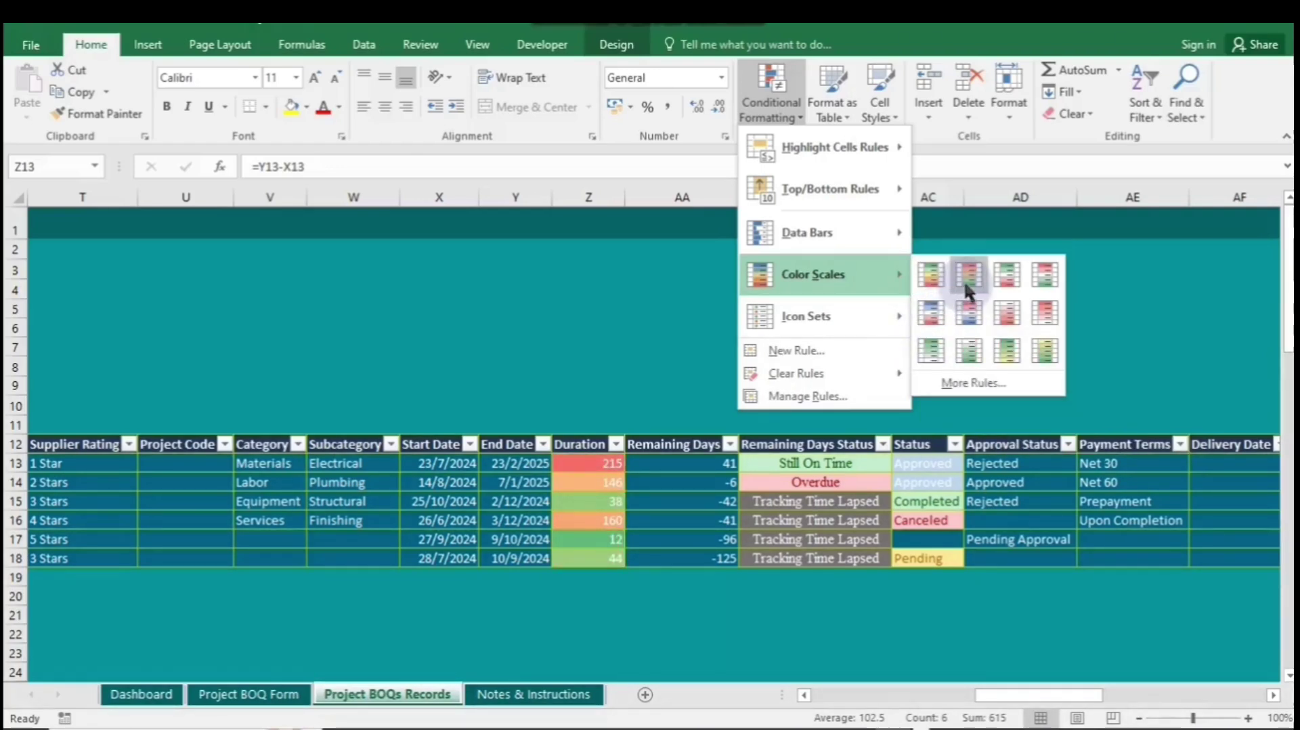
{"action": "left_click", "coordinate": [931, 279]}
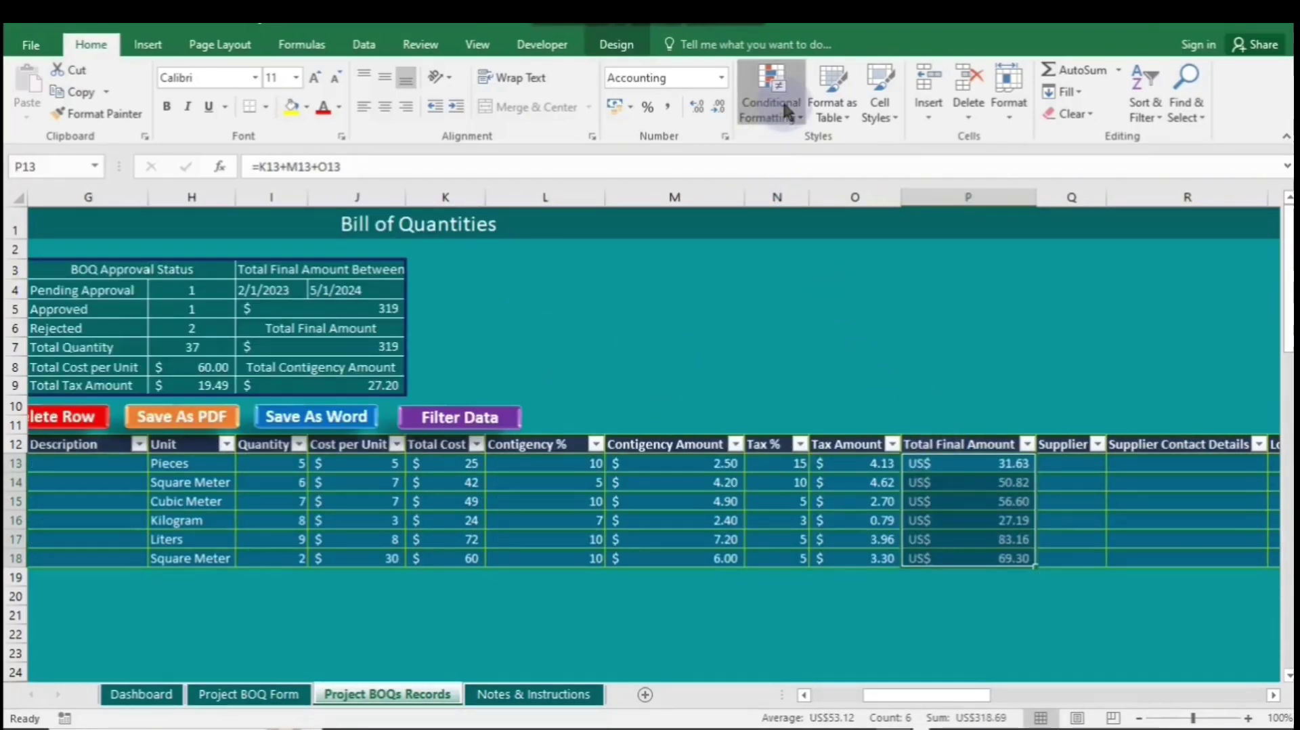
- Apply the unrimmed three traffic lights icon set to the Total Final Amount cells
{"action": "left_click", "coordinate": [786, 110]}
{"action": "mouse_move", "coordinate": [823, 319]}
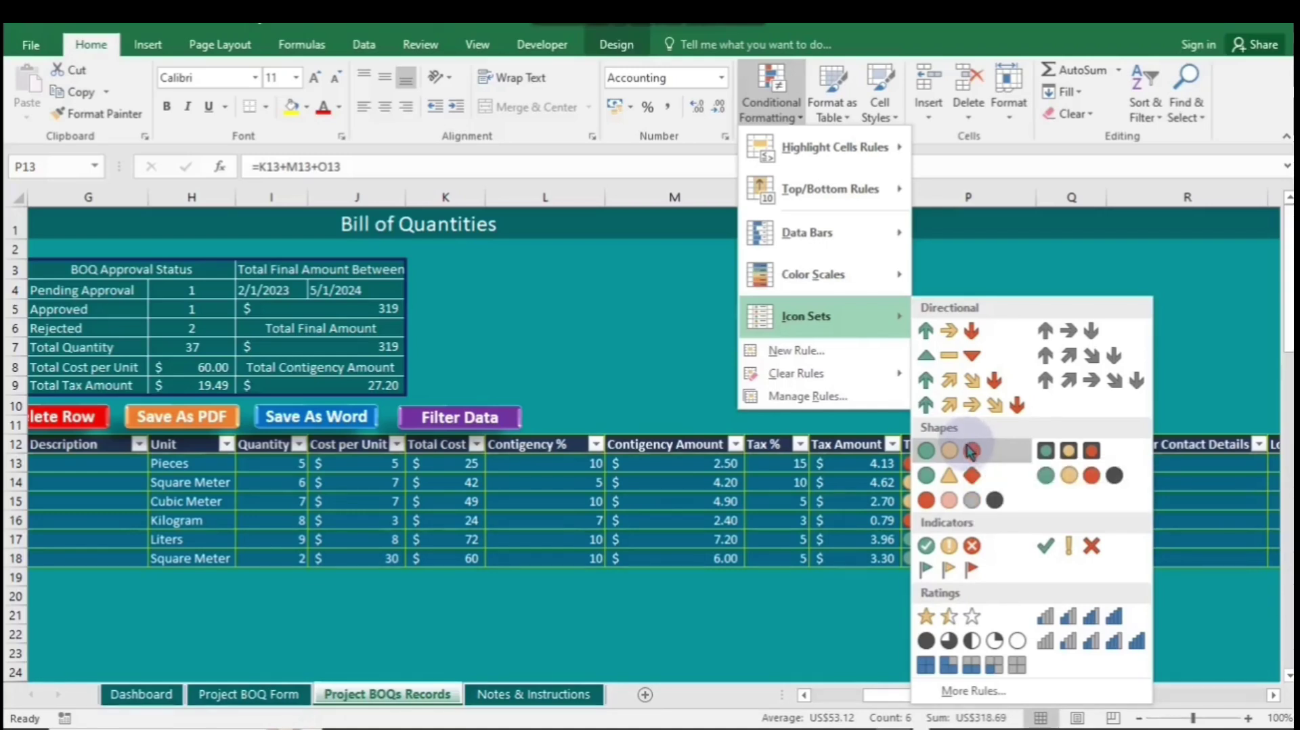
{"action": "left_click", "coordinate": [971, 452]}
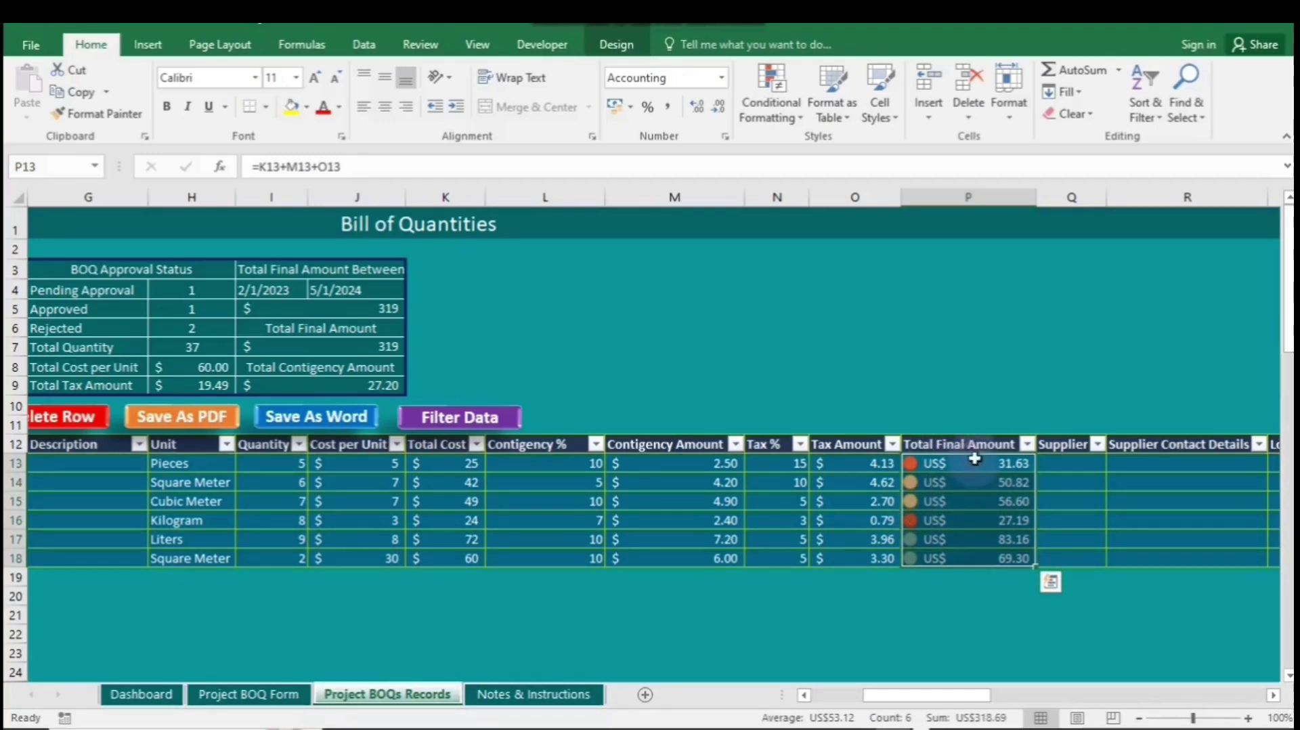
- Add a custom three traffic lights rule to the Total Final Amount cells with Show Icon Only enabled
{"action": "left_click", "coordinate": [784, 105]}
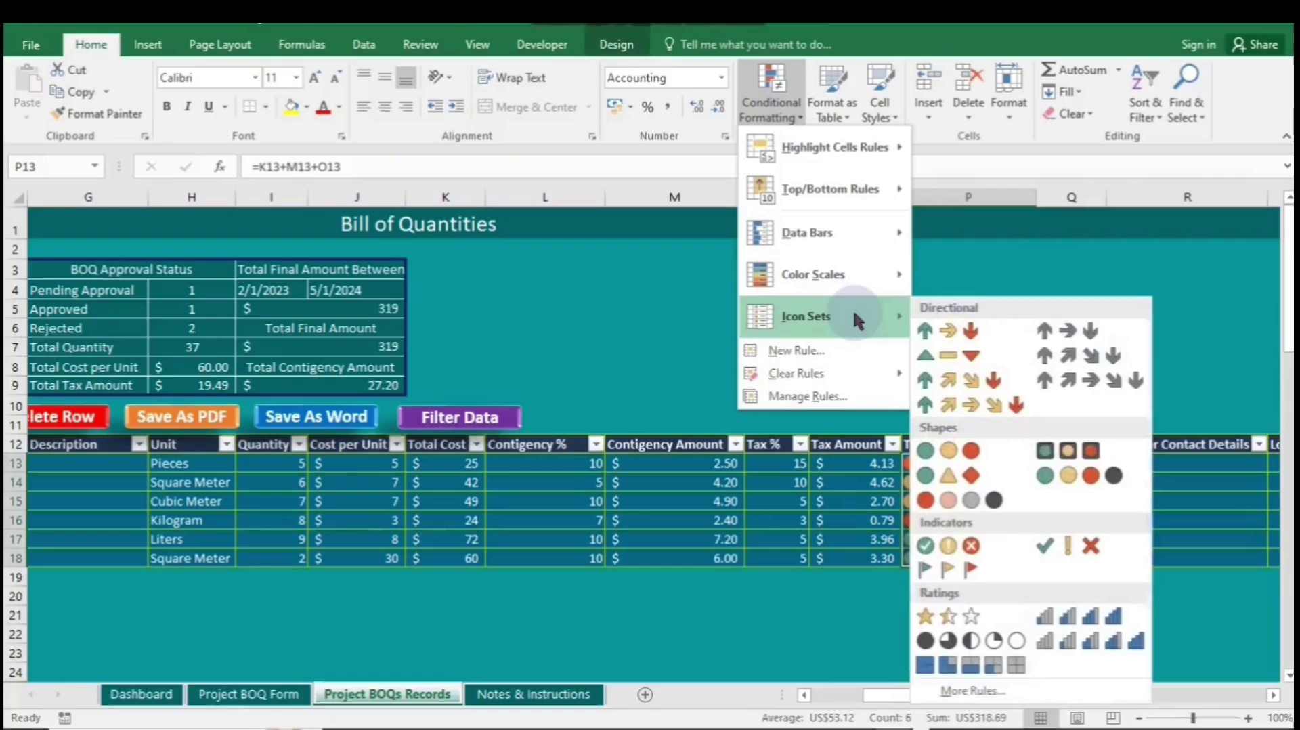
{"action": "left_click", "coordinate": [1004, 681]}
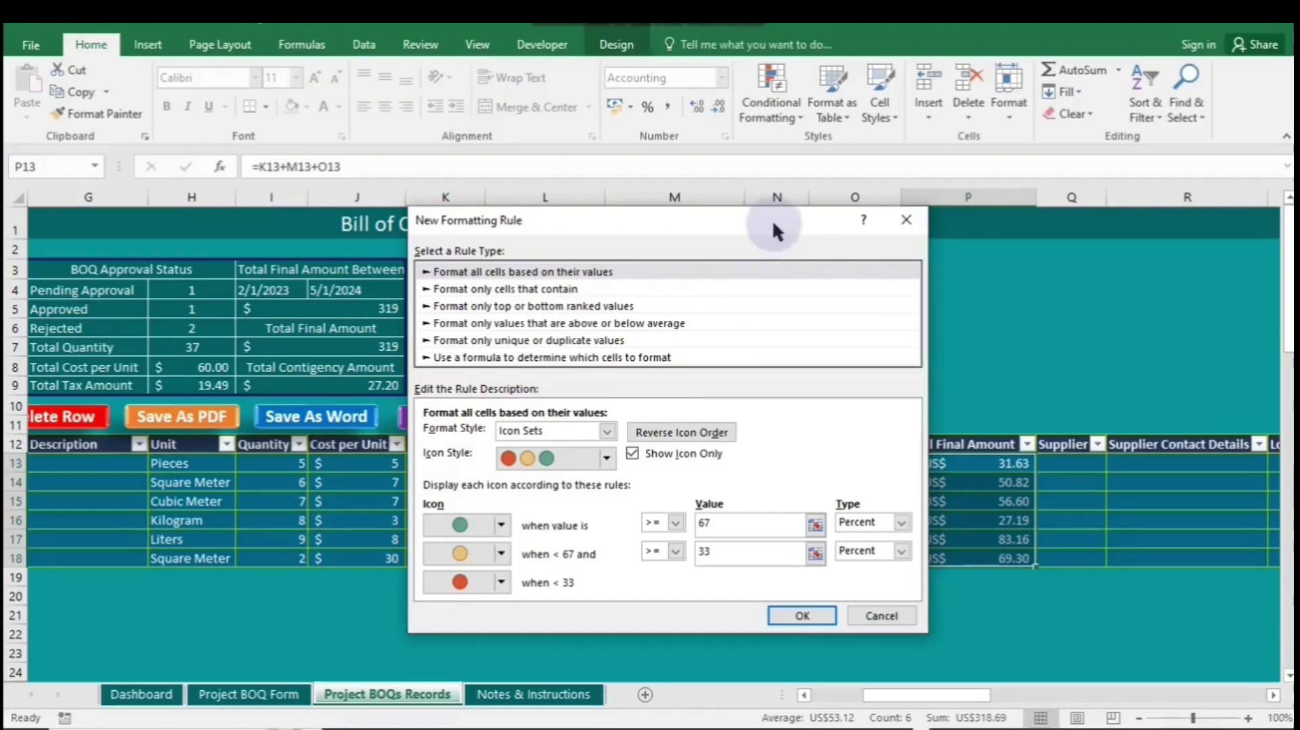
{"action": "left_click", "coordinate": [802, 615]}
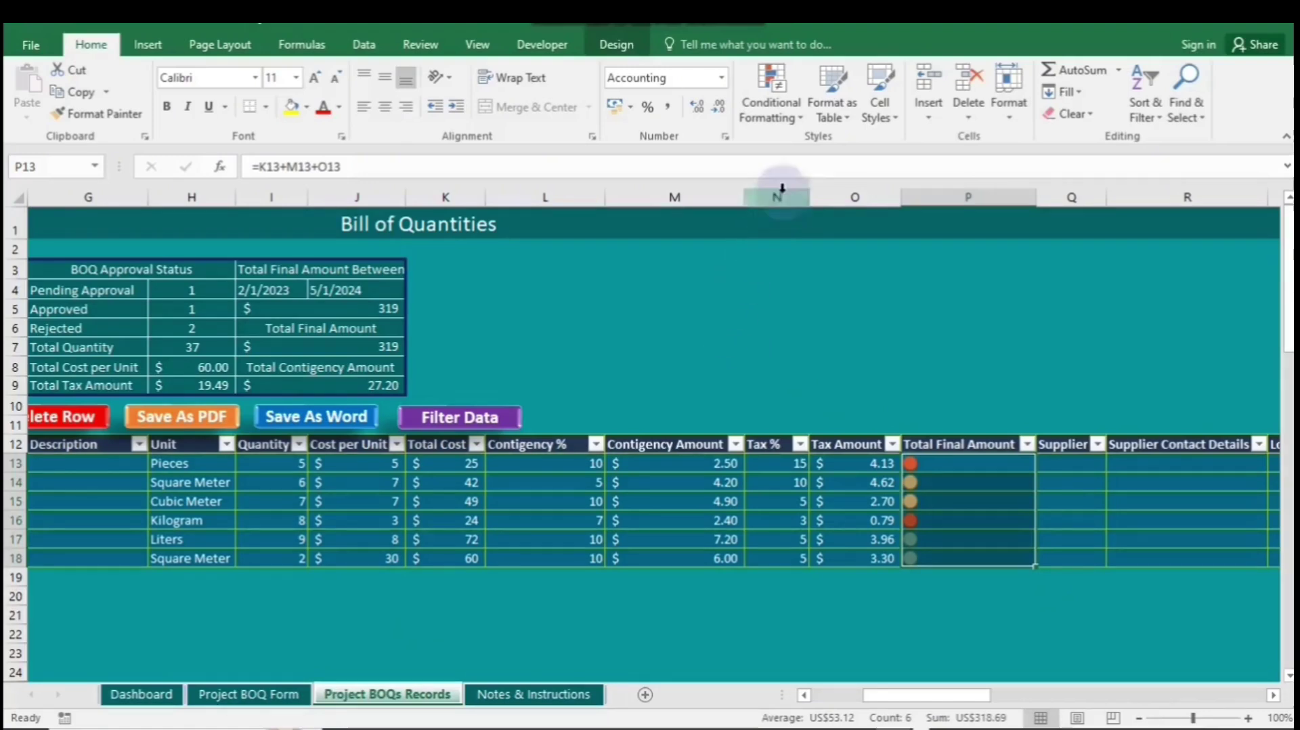
- Add a three traffic lights rule showing icons alongside the Total Final Amount values, with thresholds of 67 and 33 percent
{"action": "left_click", "coordinate": [788, 119]}
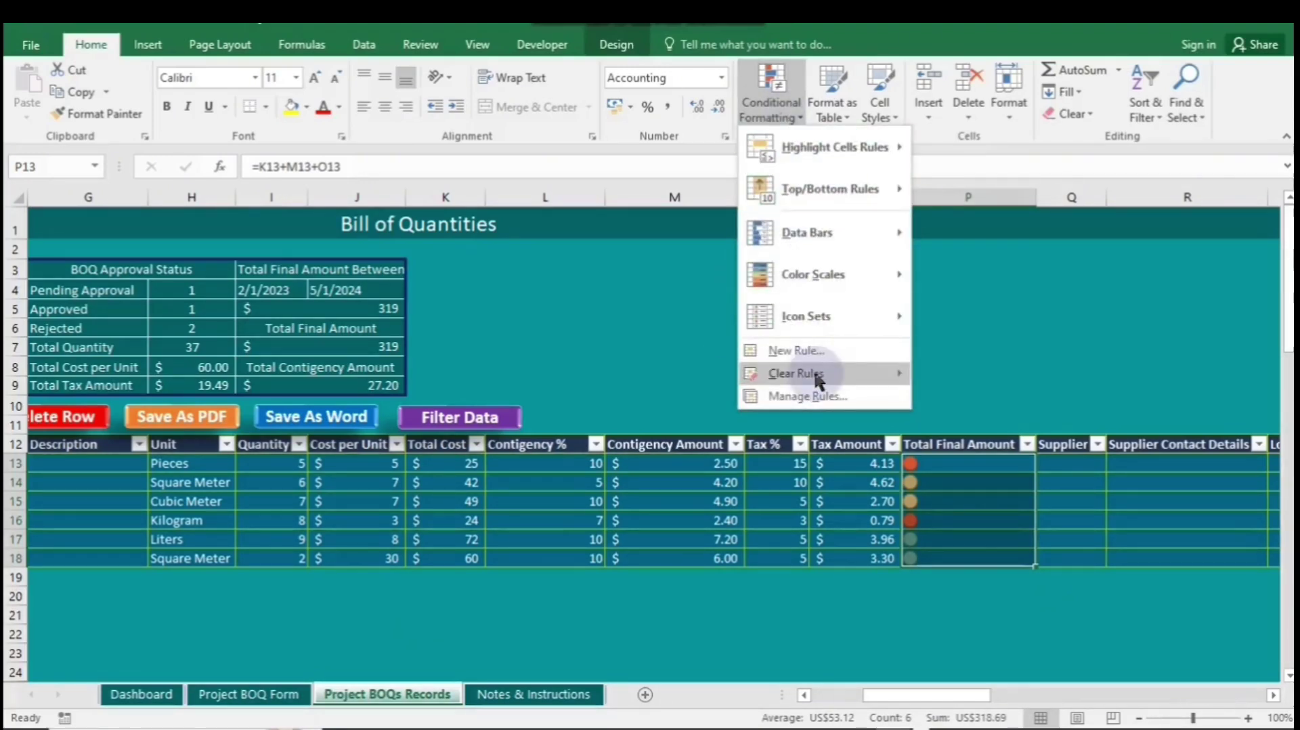
{"action": "mouse_move", "coordinate": [833, 317]}
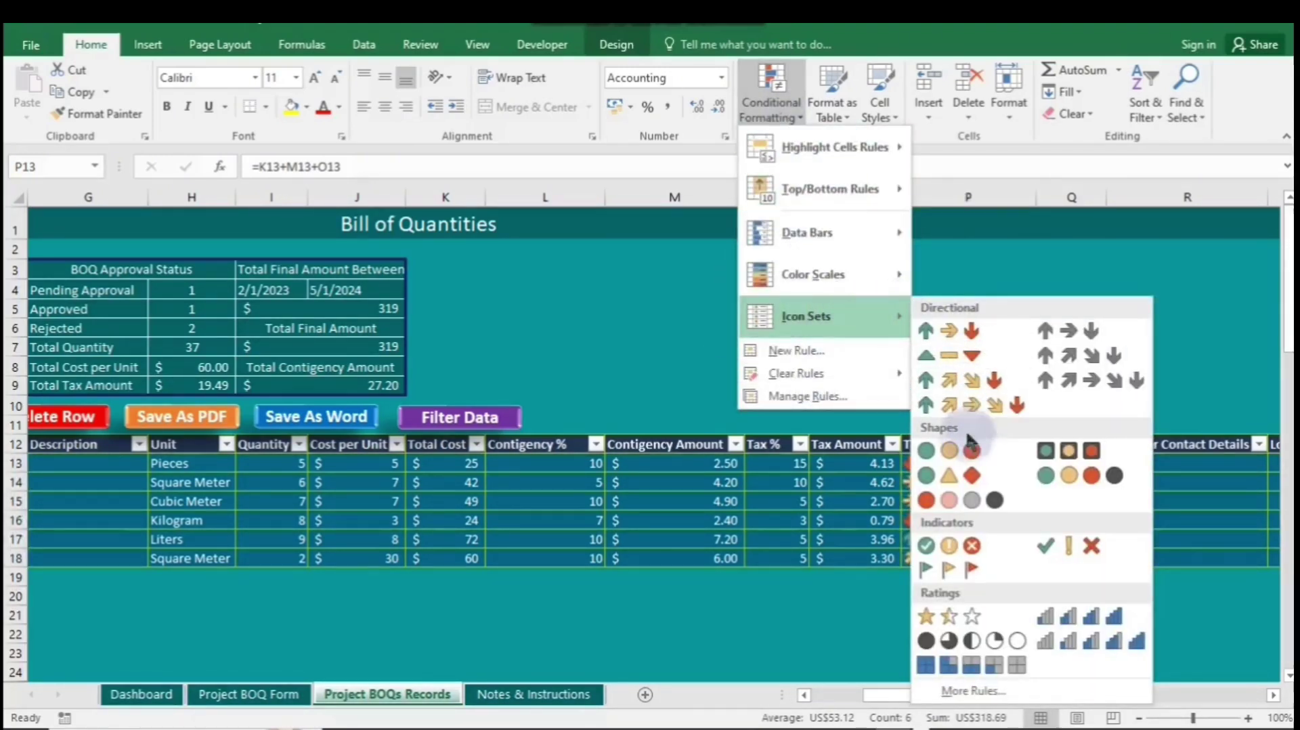
{"action": "left_click", "coordinate": [962, 690]}
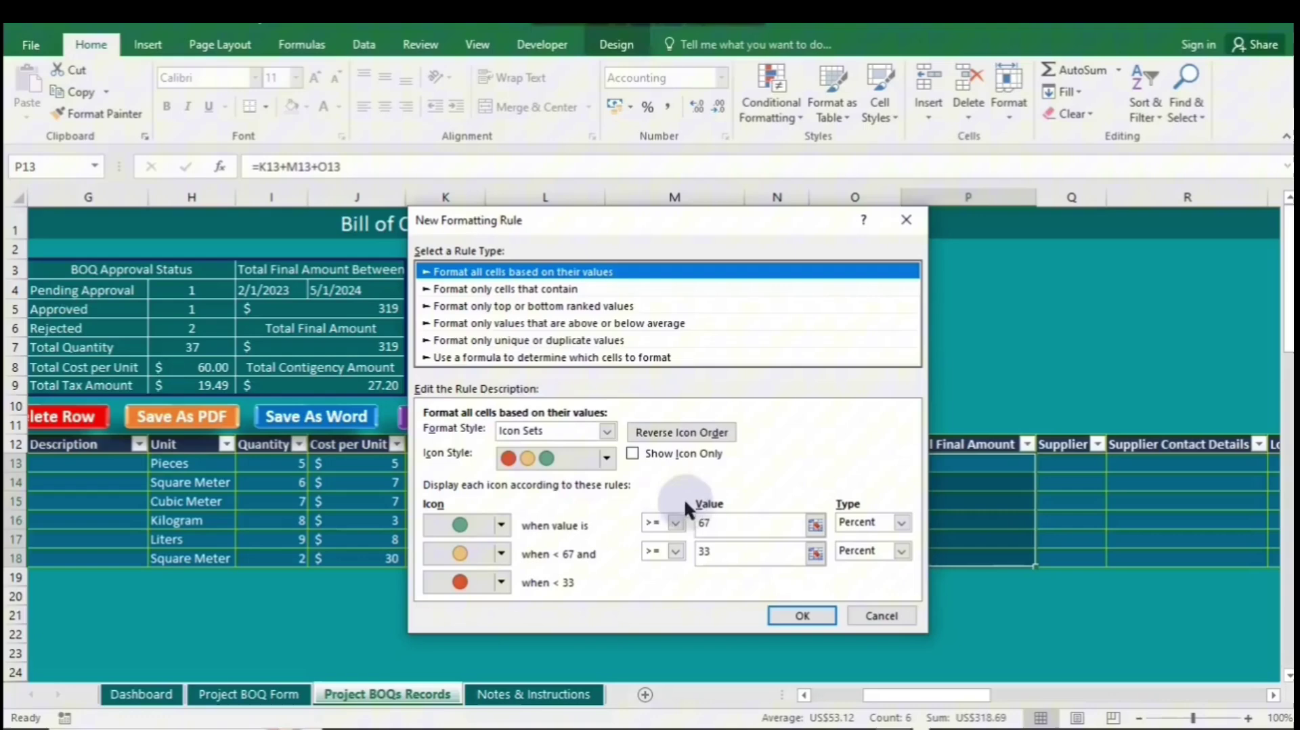
{"action": "left_click", "coordinate": [790, 613]}
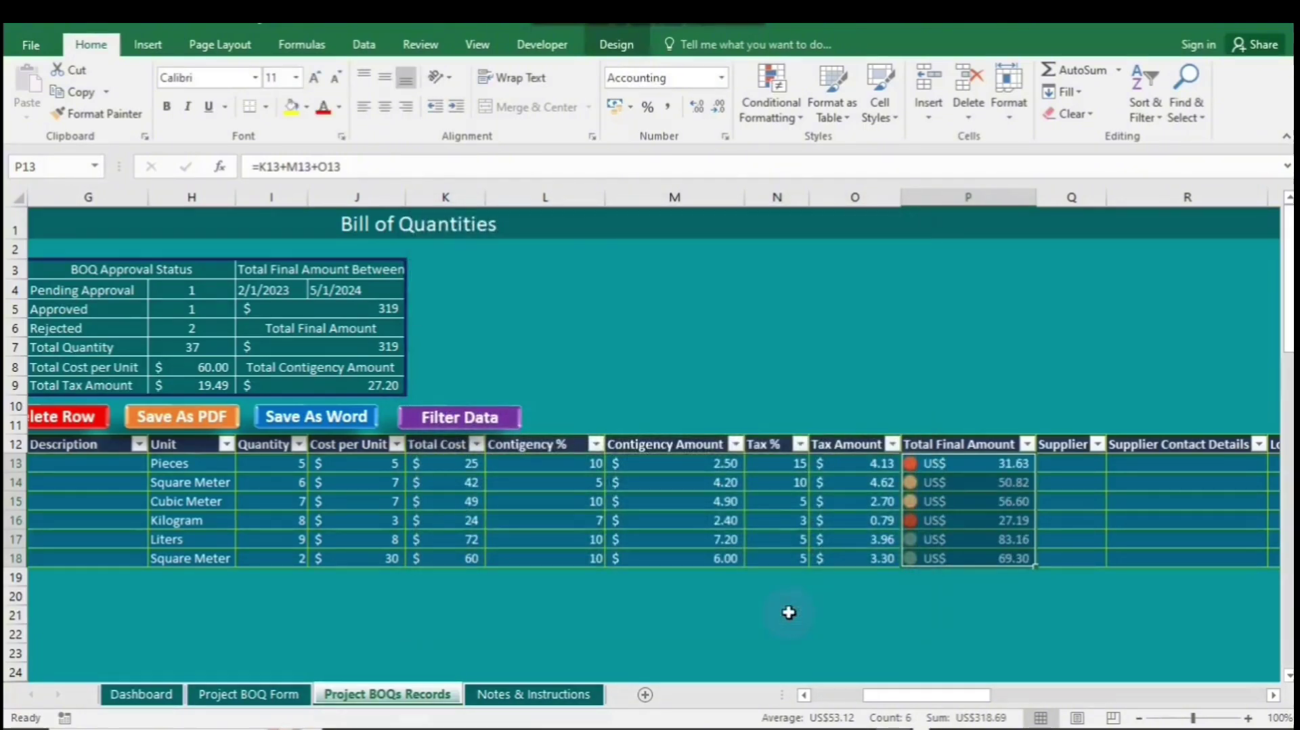
- Create a custom icon set rule for Total Cost cells K13:K18, with the green threshold at 50 percent and yellow at 8 percent
{"action": "scroll", "coordinate": [677, 508], "scroll_direction": "left", "scroll_amount": 1}
{"action": "left_click_drag", "start_coordinate": [609, 463], "coordinate": [610, 554]}
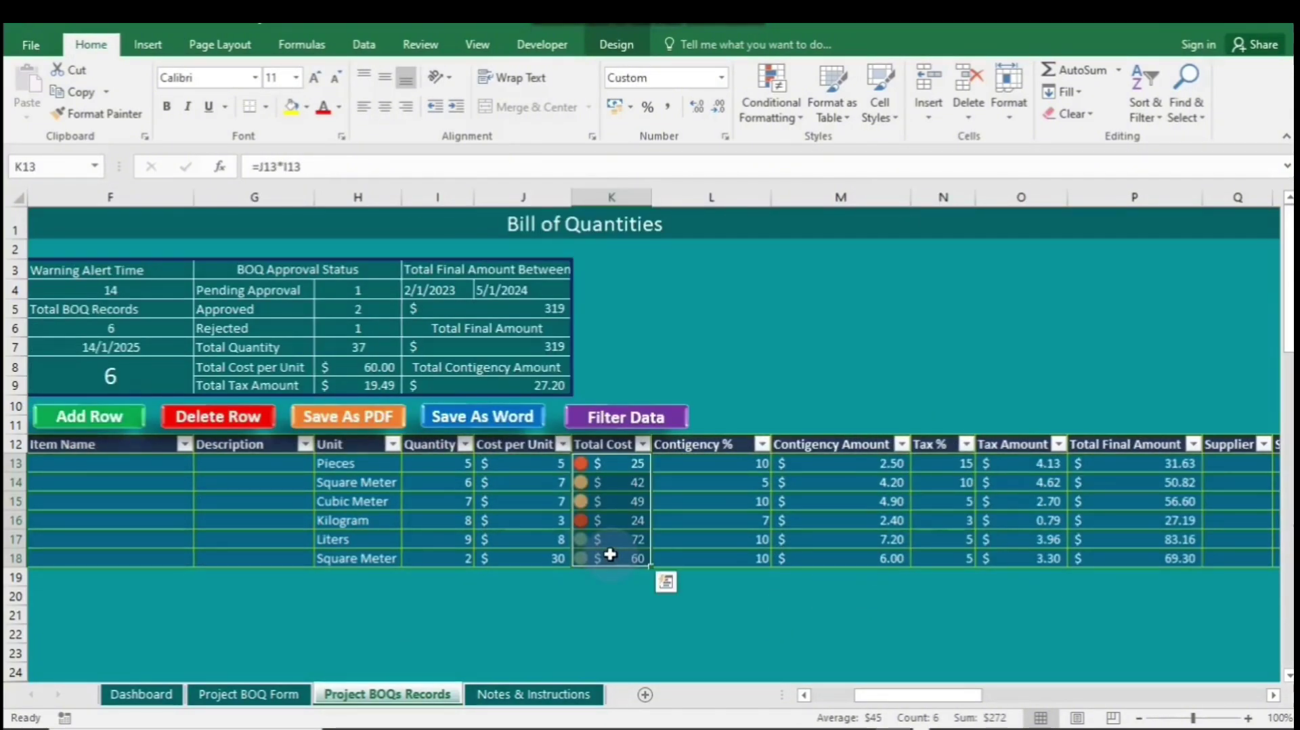
{"action": "left_click", "coordinate": [796, 116]}
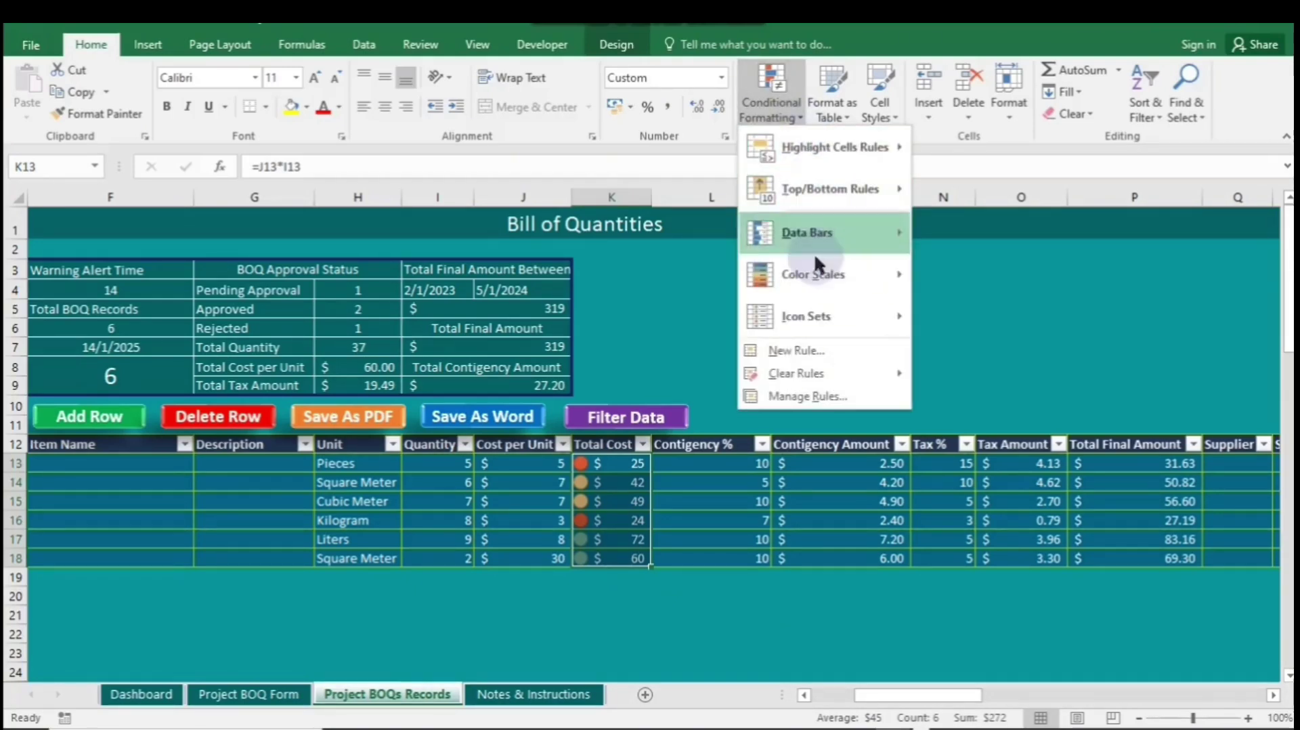
{"action": "mouse_move", "coordinate": [830, 317]}
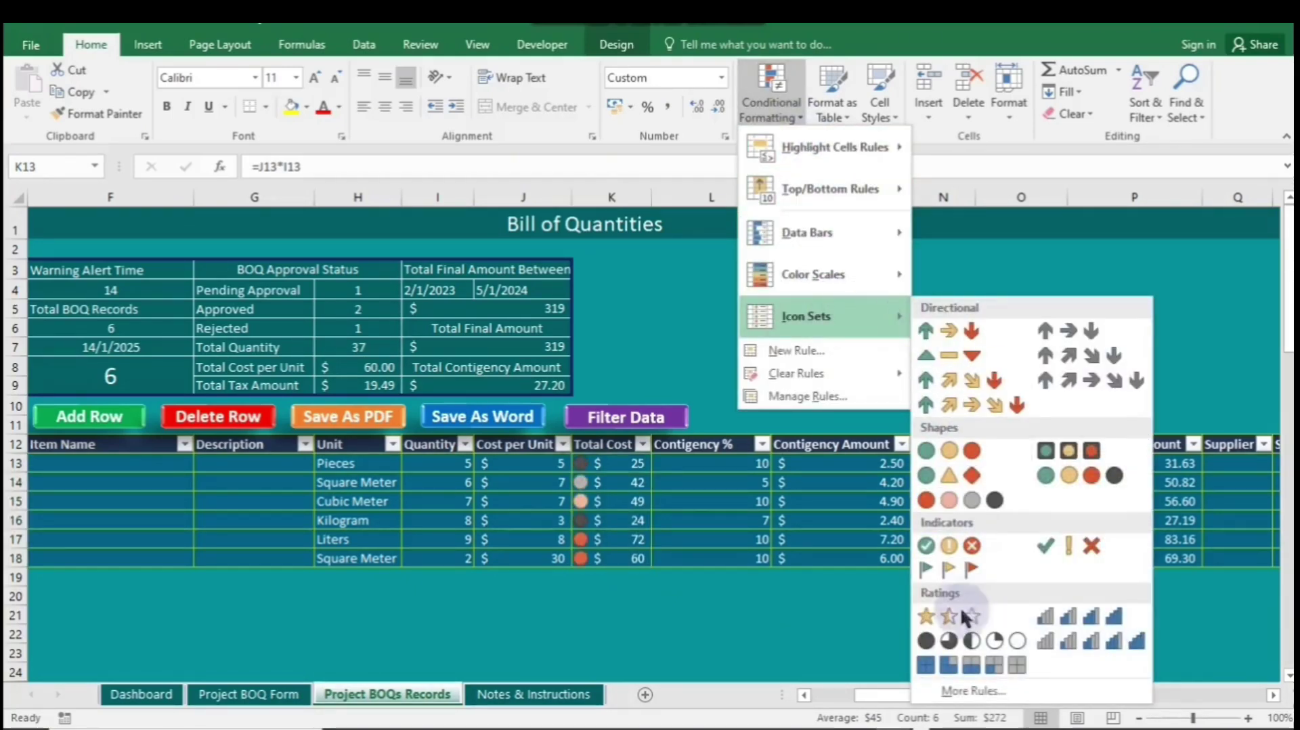
{"action": "left_click", "coordinate": [975, 689]}
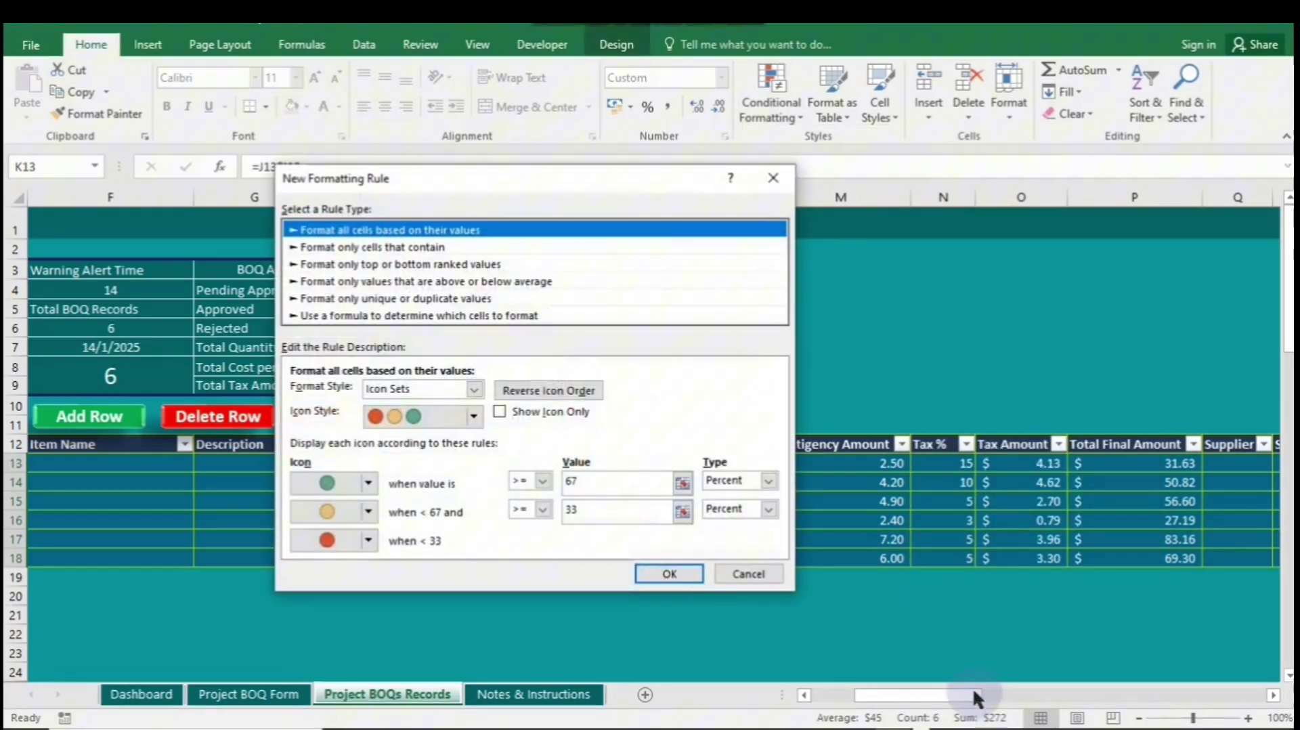
{"action": "double_click", "coordinate": [593, 482]}
{"action": "type", "text": "50"}
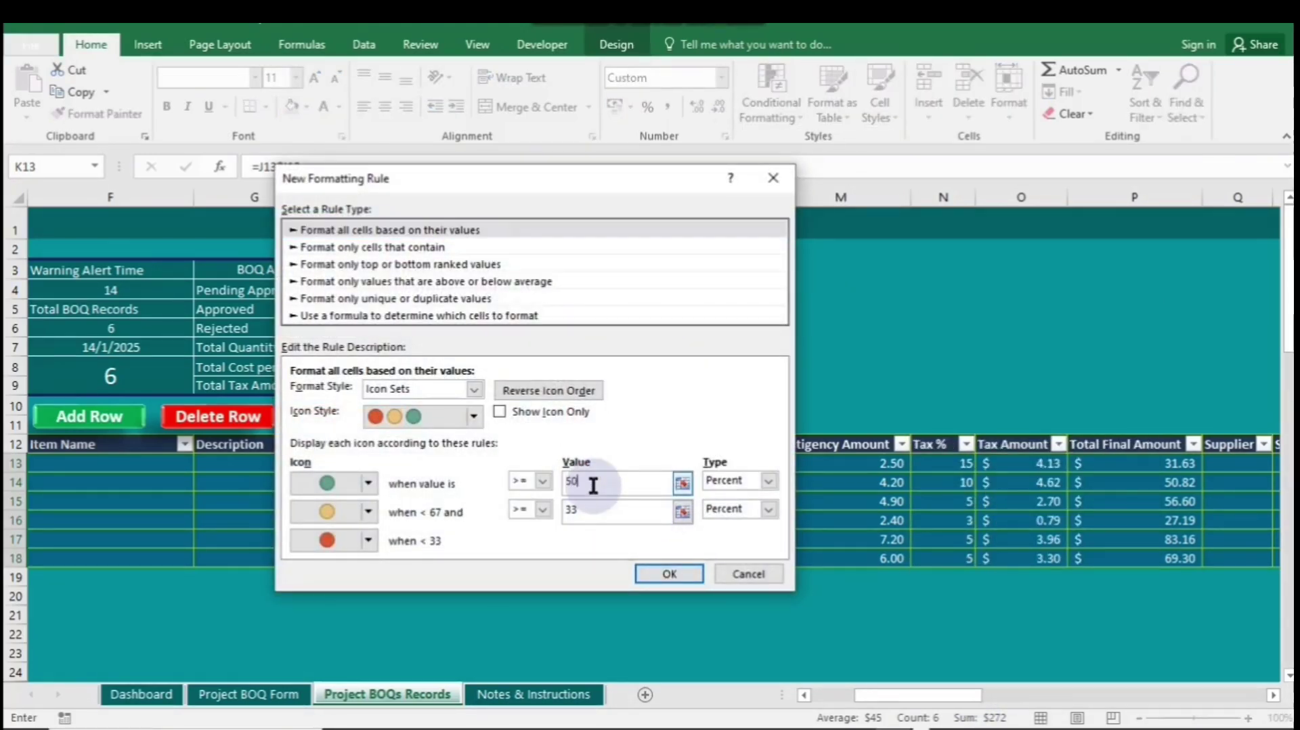
{"action": "left_click", "coordinate": [594, 518]}
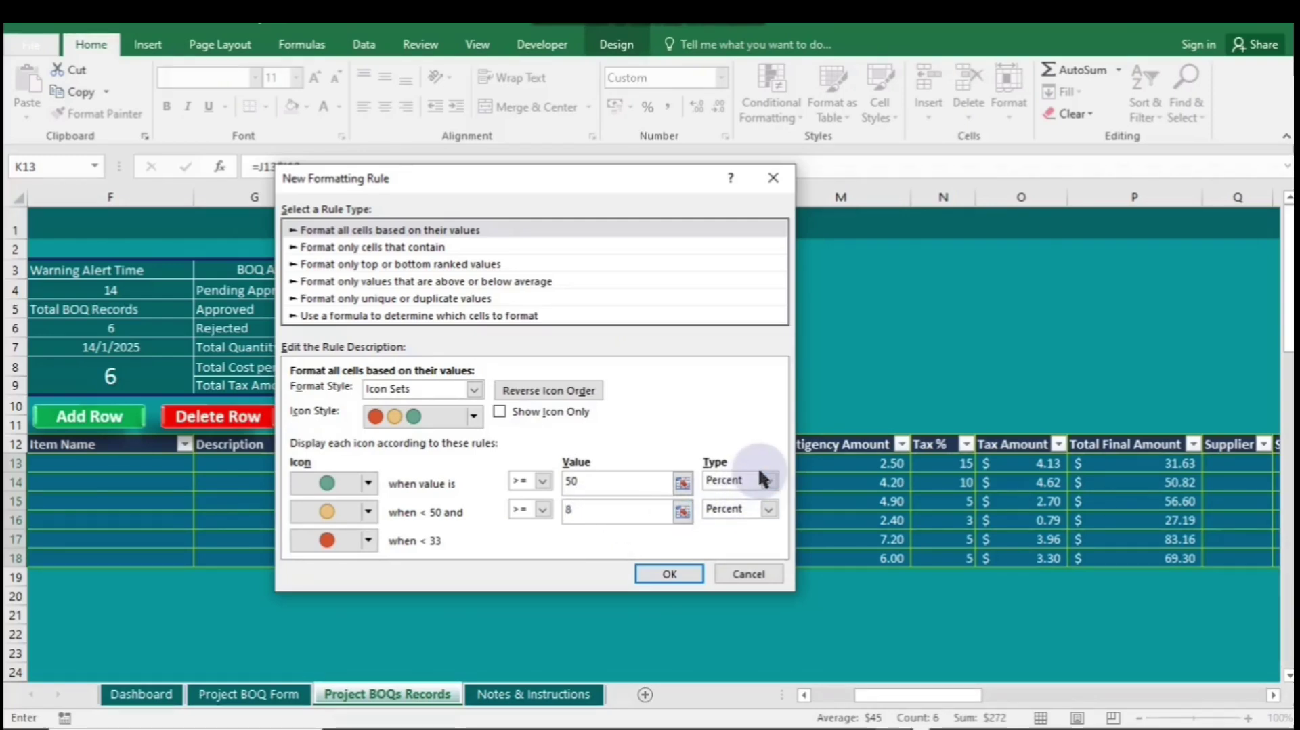
- Try the Number type for the green icon's threshold, restore it to Percent with value 50, and apply the icon set rule
{"action": "left_click", "coordinate": [768, 481]}
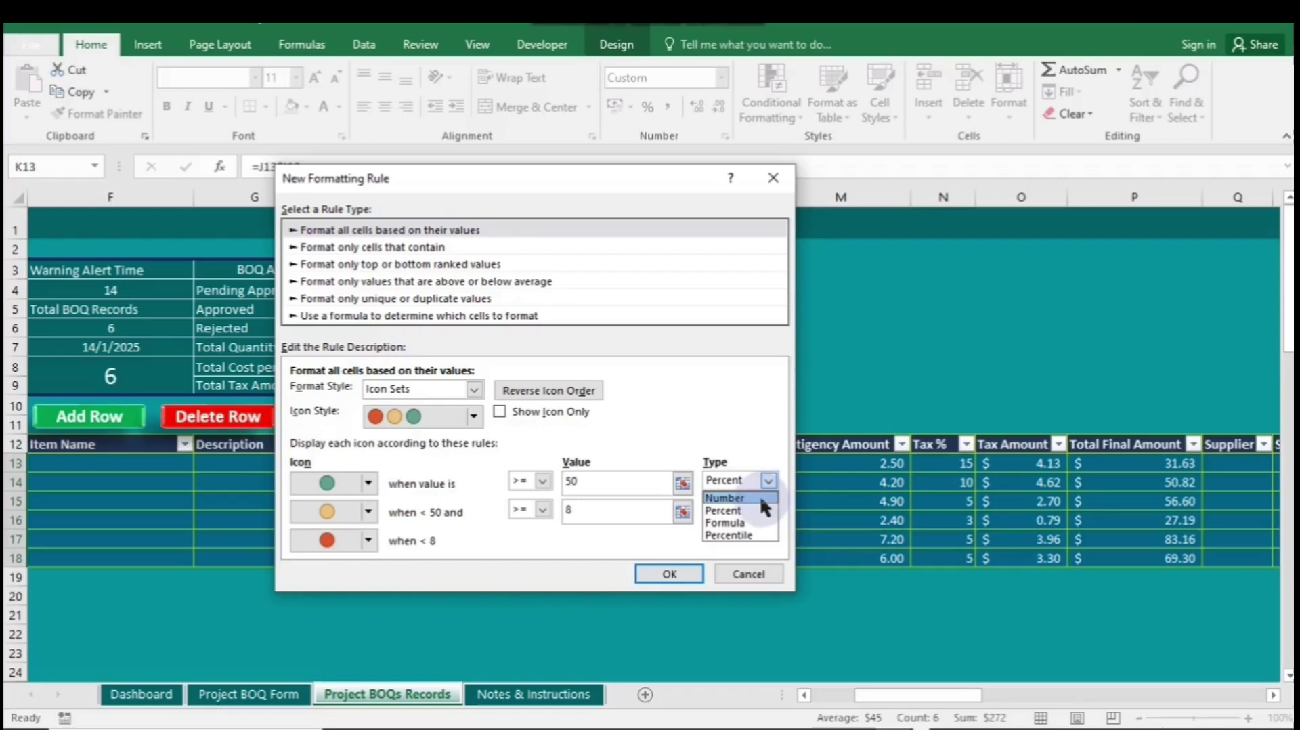
{"action": "left_click", "coordinate": [758, 497]}
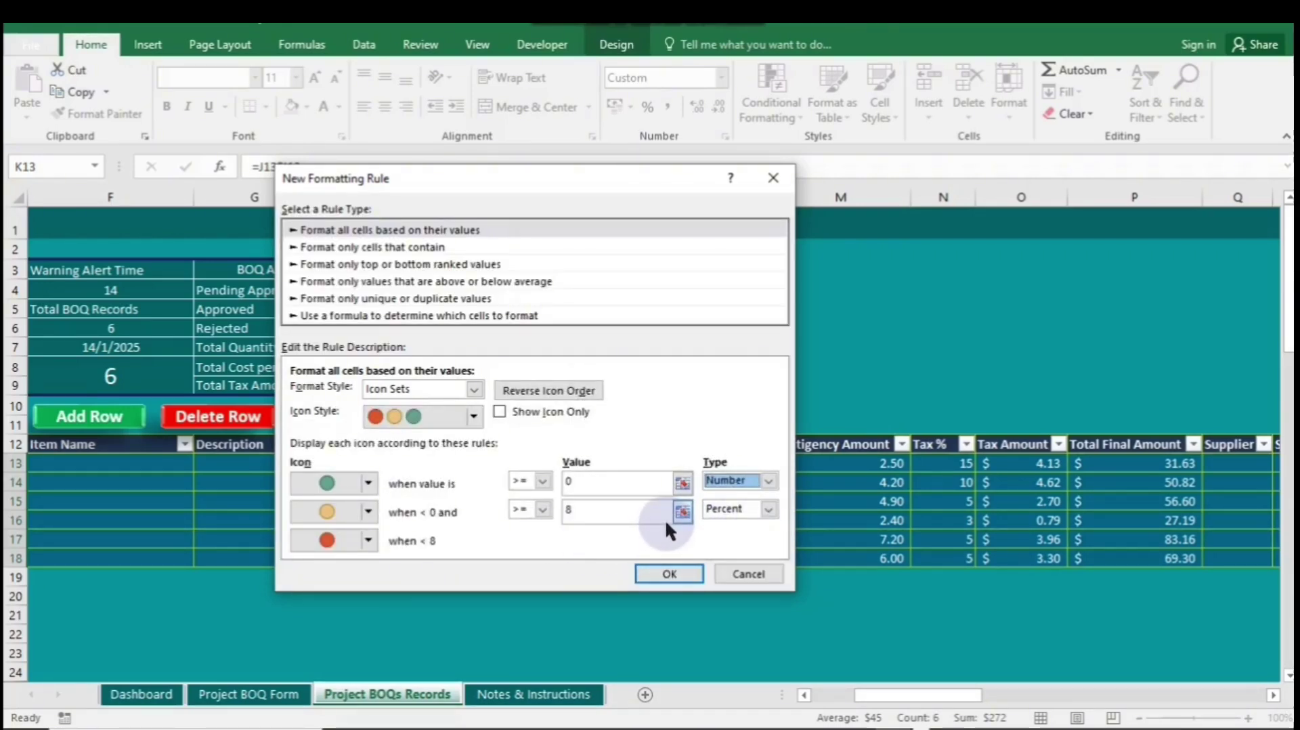
{"action": "left_click", "coordinate": [768, 481]}
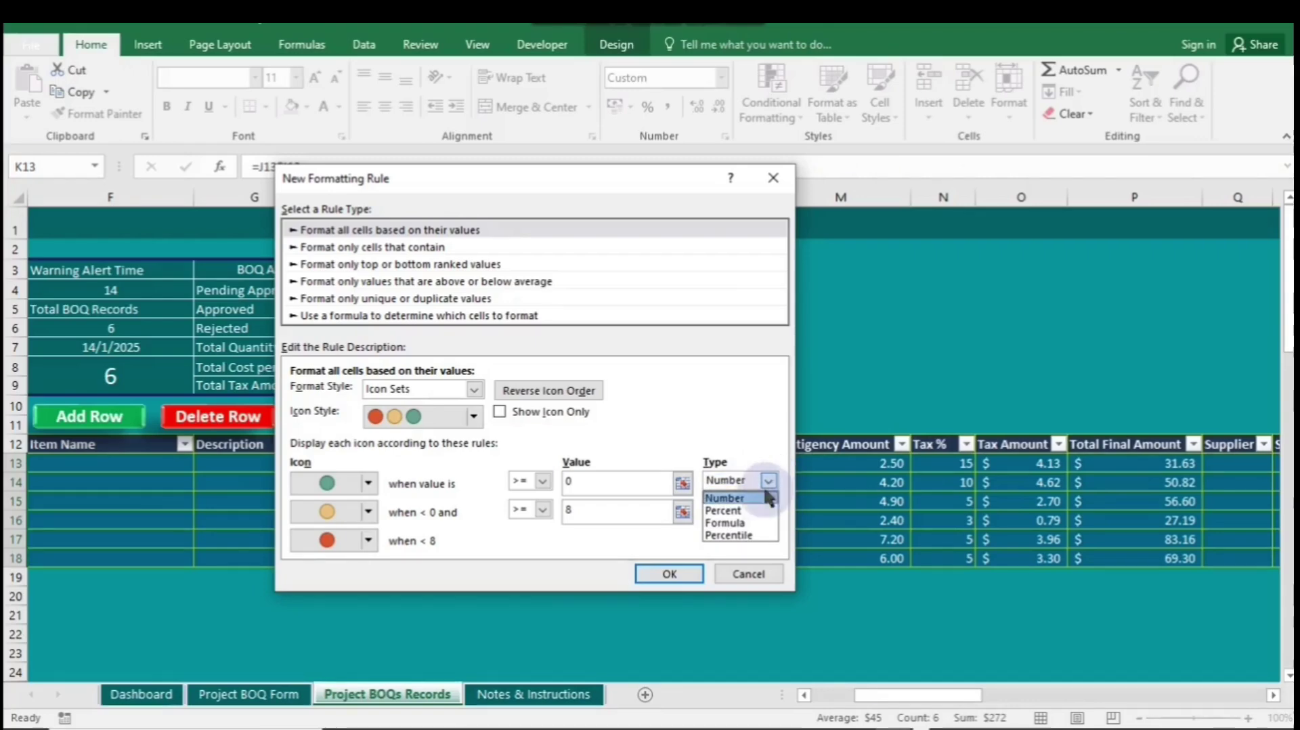
{"action": "left_click", "coordinate": [750, 518]}
{"action": "type", "text": "50"}
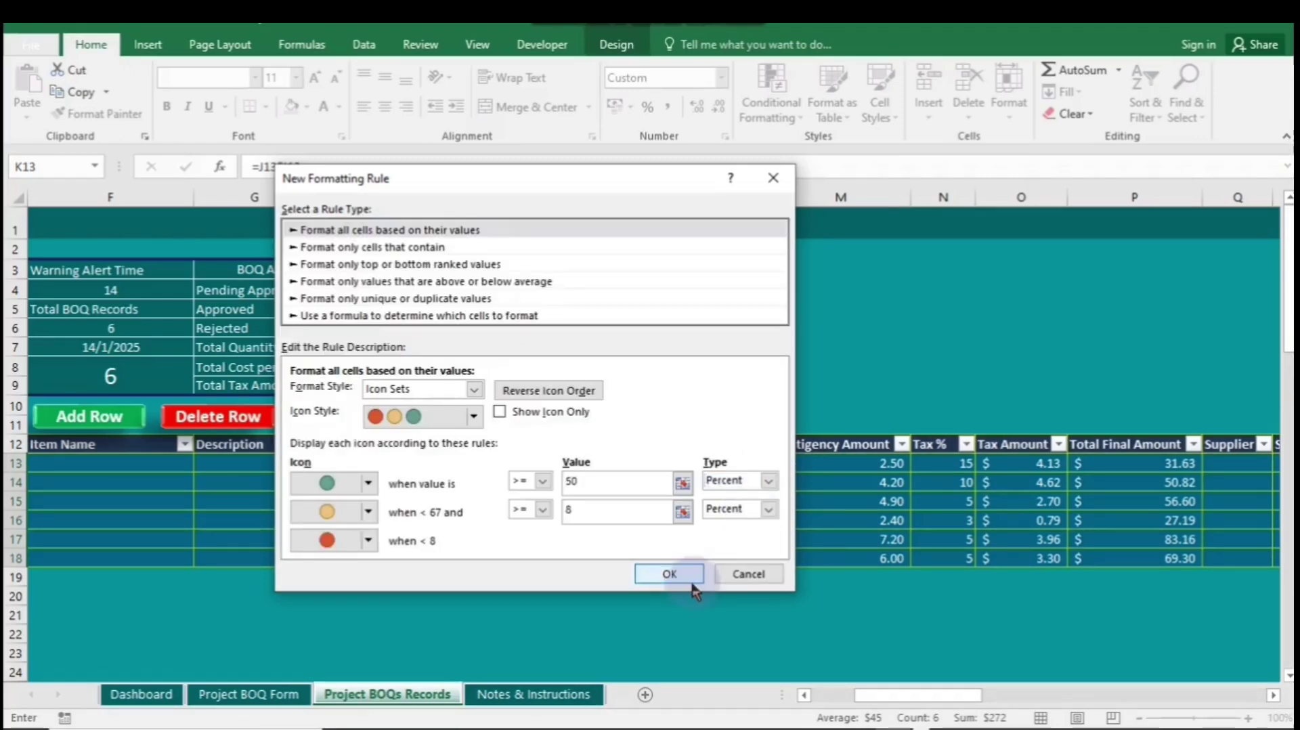
{"action": "left_click", "coordinate": [671, 574]}
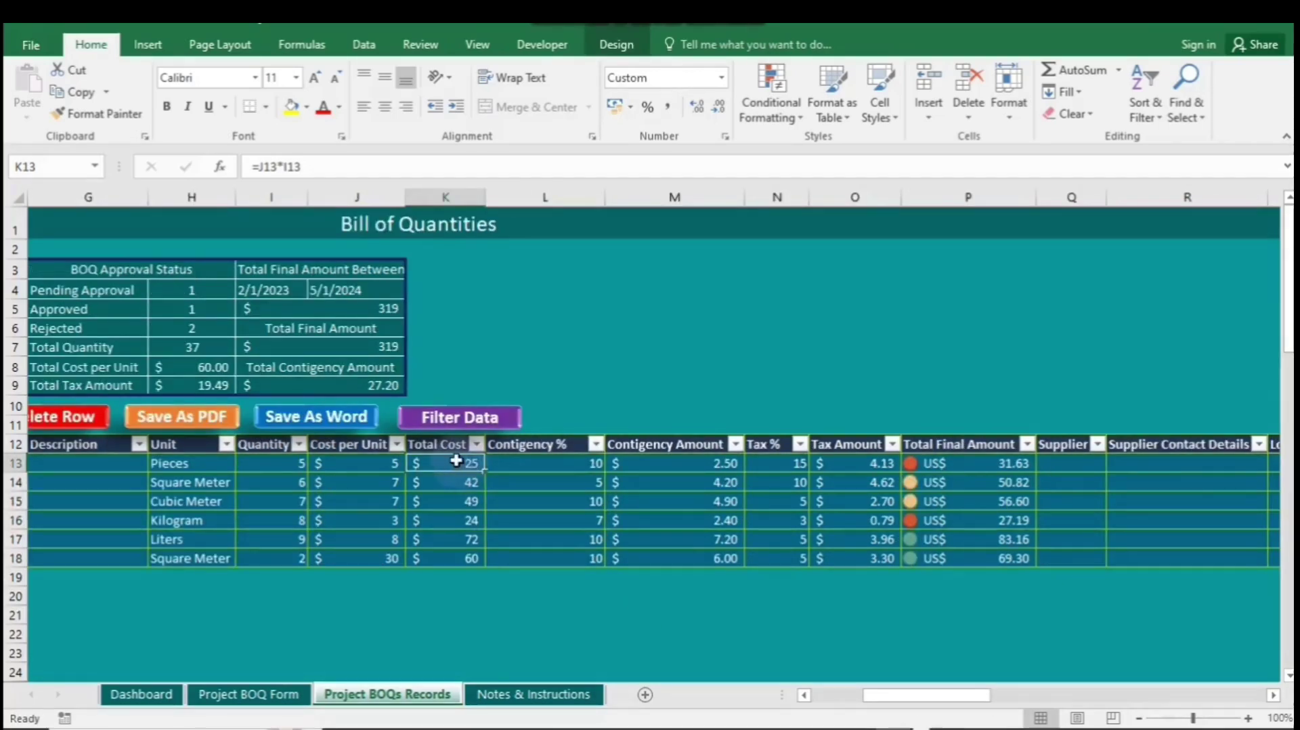
- Create a formula-based rule for Total Cost cells K13:K18 using =K13>AVERAGE($K$13:$K$18)
{"action": "left_click_drag", "start_coordinate": [455, 462], "coordinate": [447, 559]}
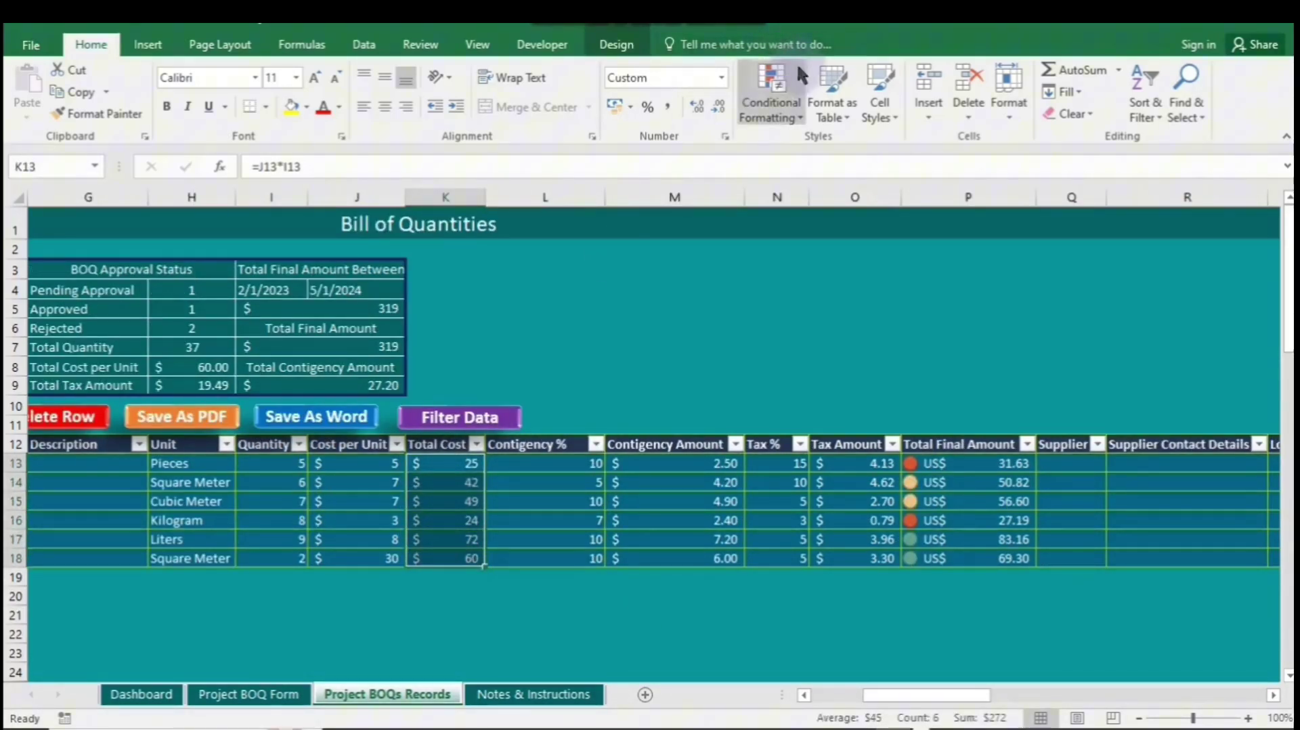
{"action": "left_click", "coordinate": [786, 86]}
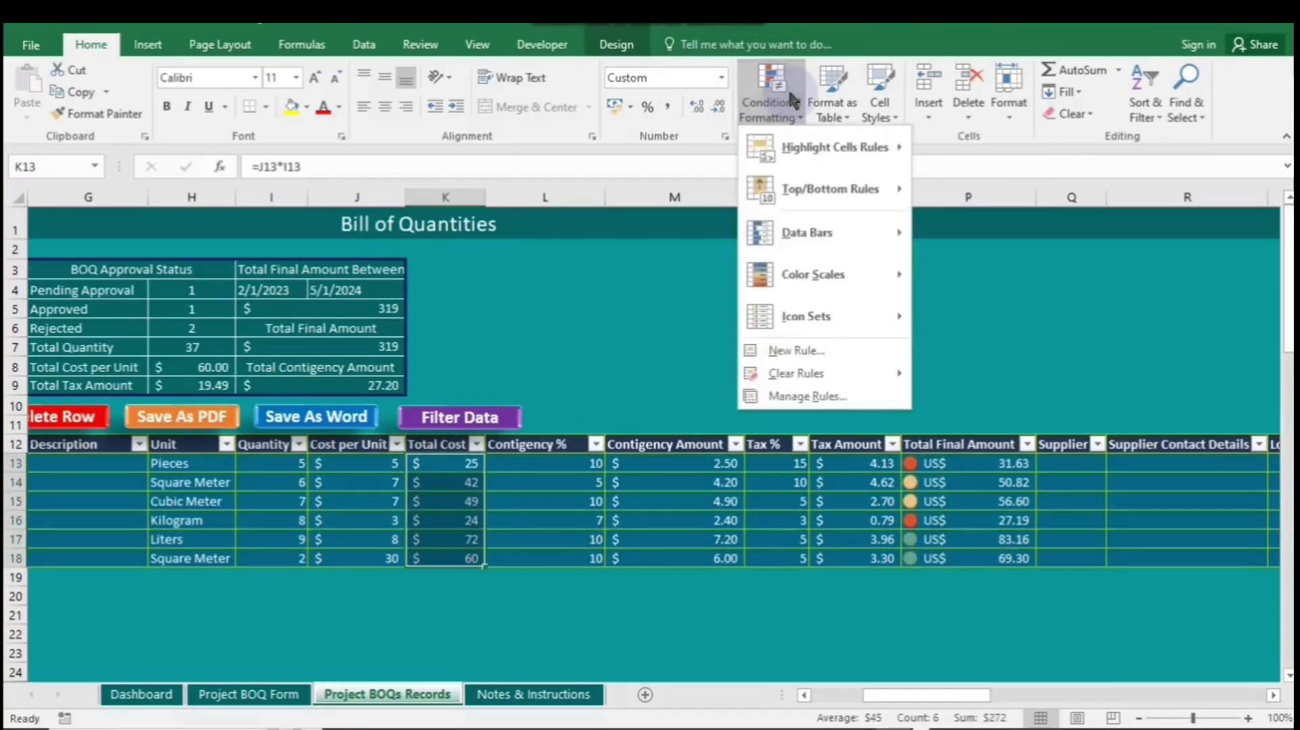
{"action": "left_click", "coordinate": [819, 345]}
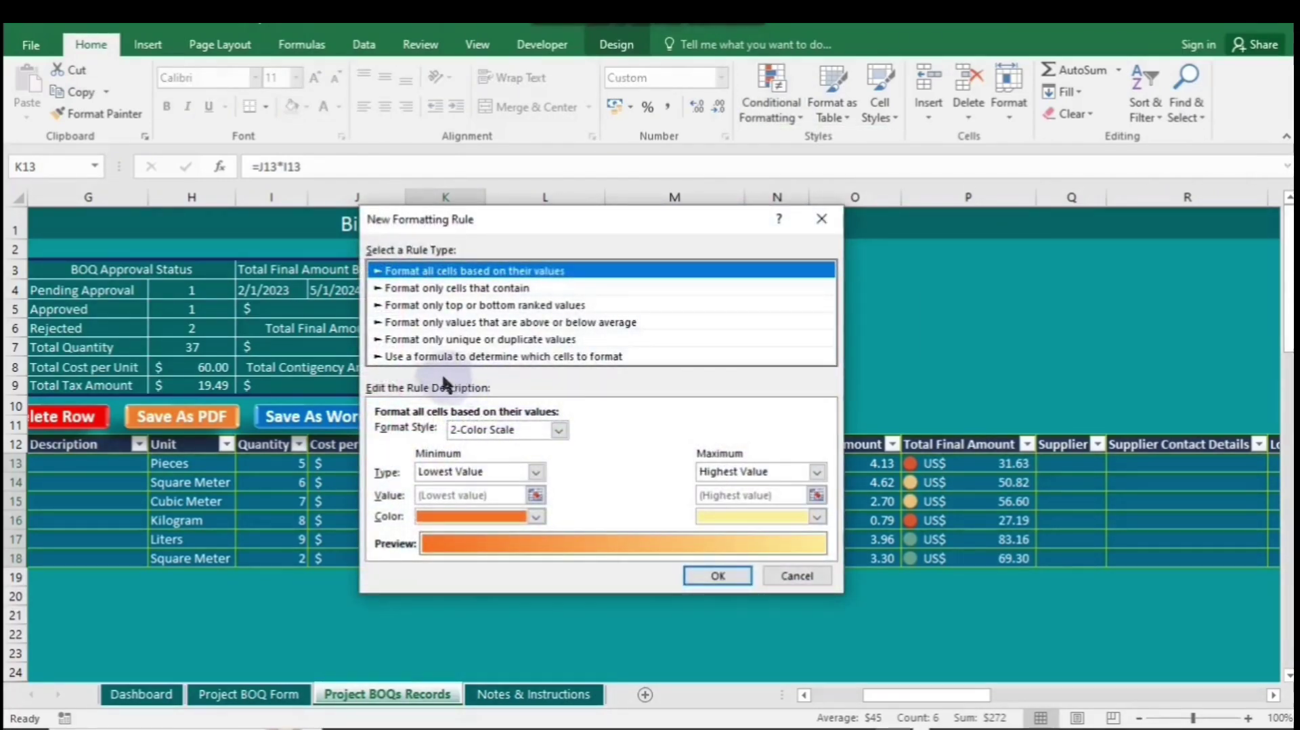
{"action": "left_click", "coordinate": [410, 355]}
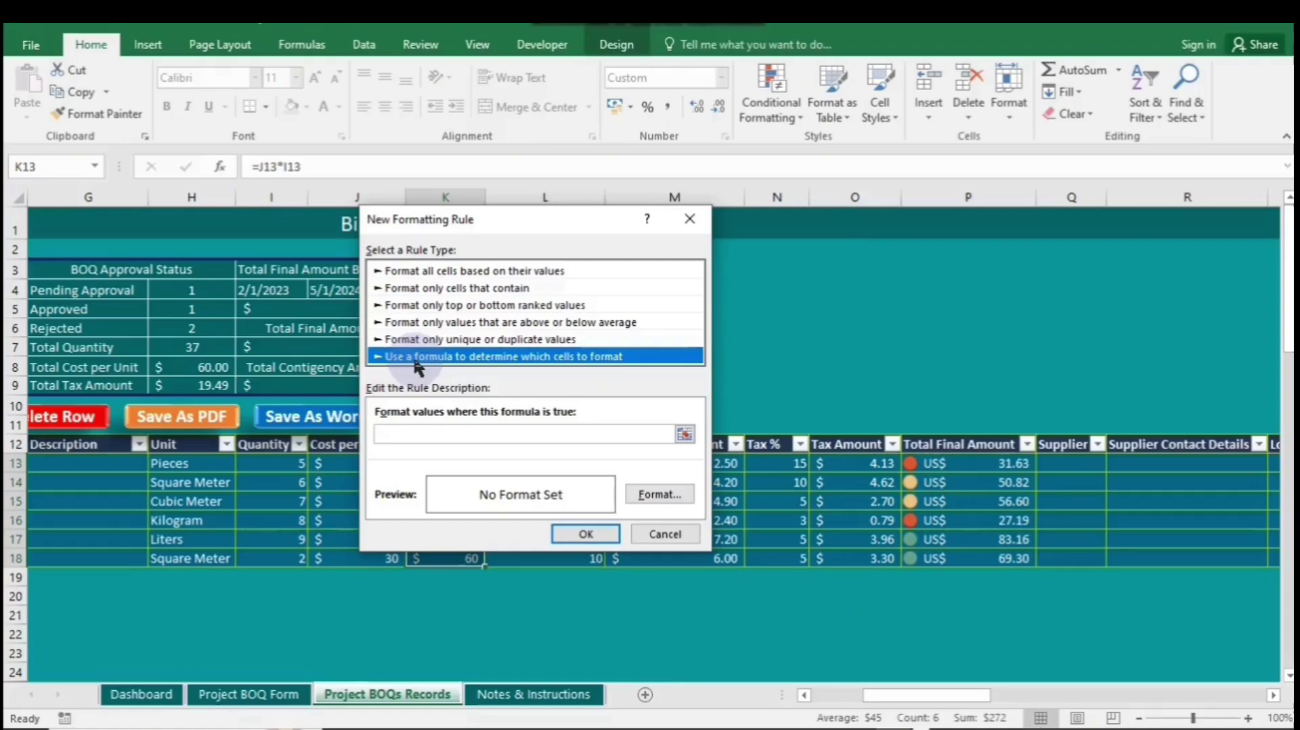
{"action": "left_click", "coordinate": [449, 433]}
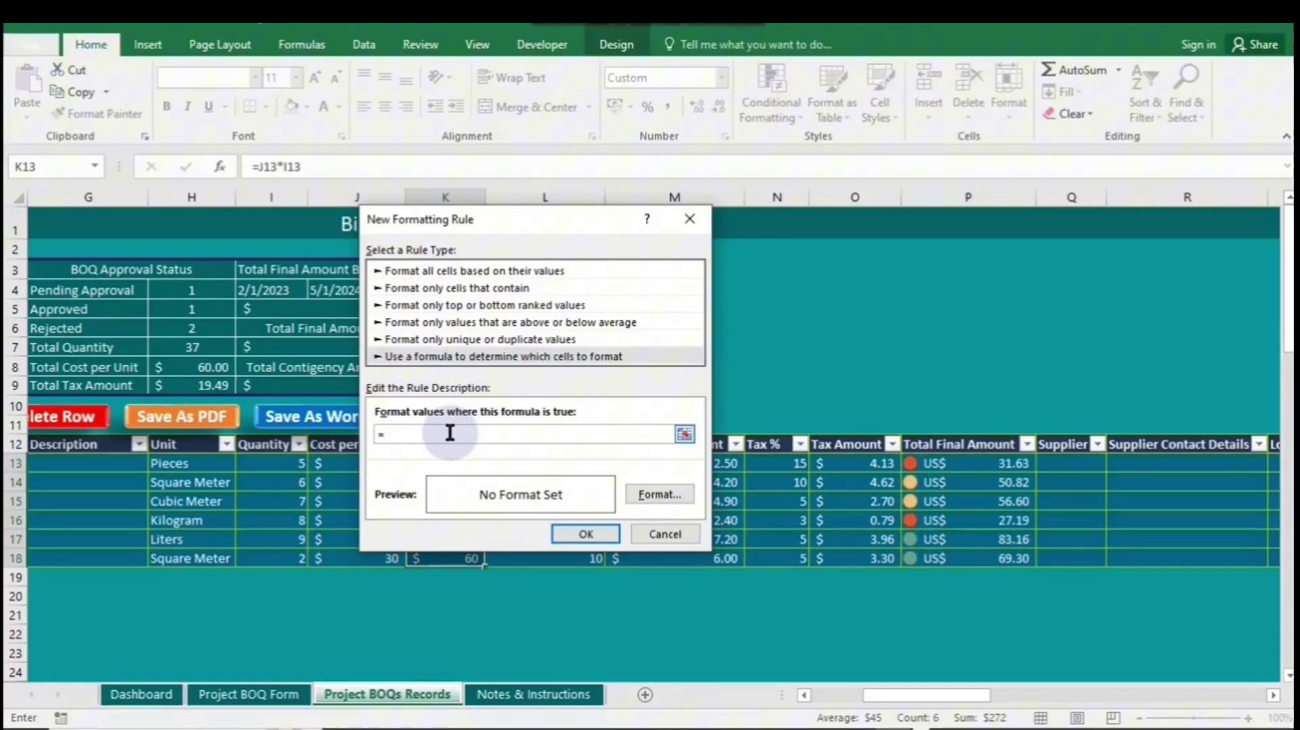
{"action": "type", "text": "K13"}
{"action": "type", "text": ">AVERAGE($K$13:K18"}
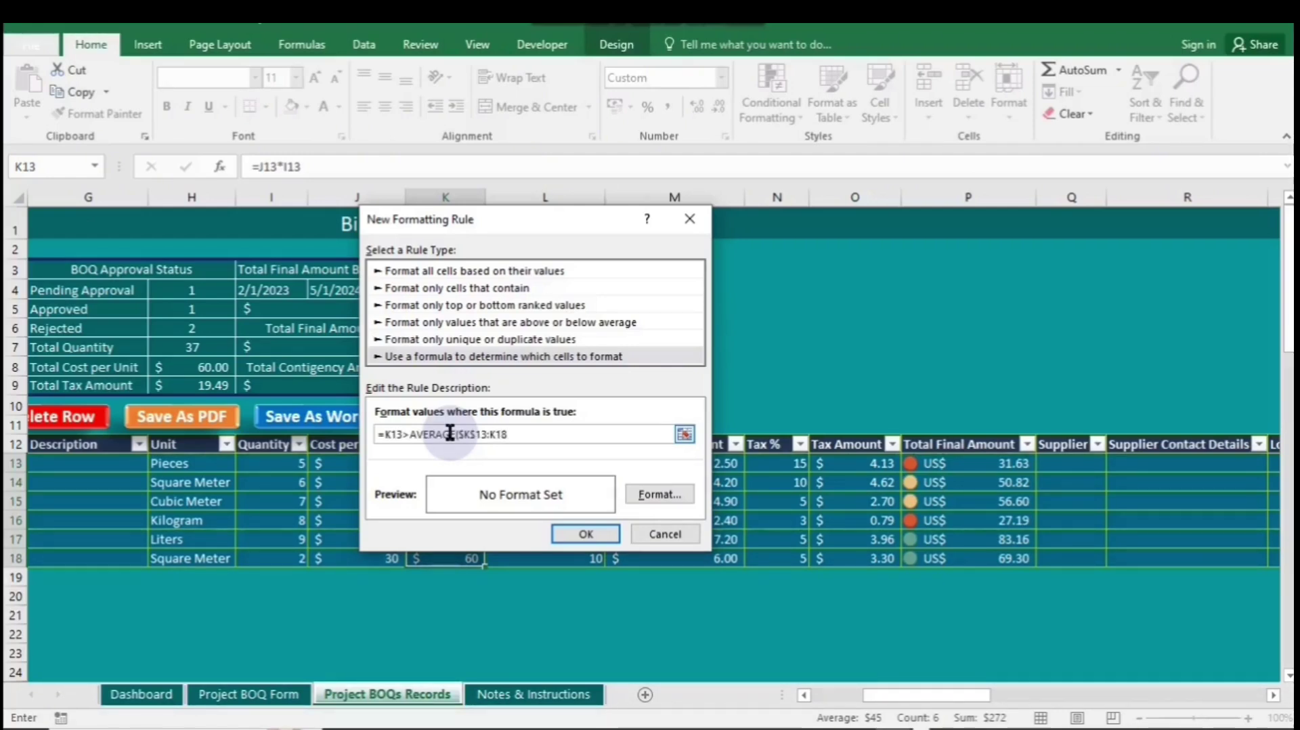
{"action": "key", "text": "F4"}
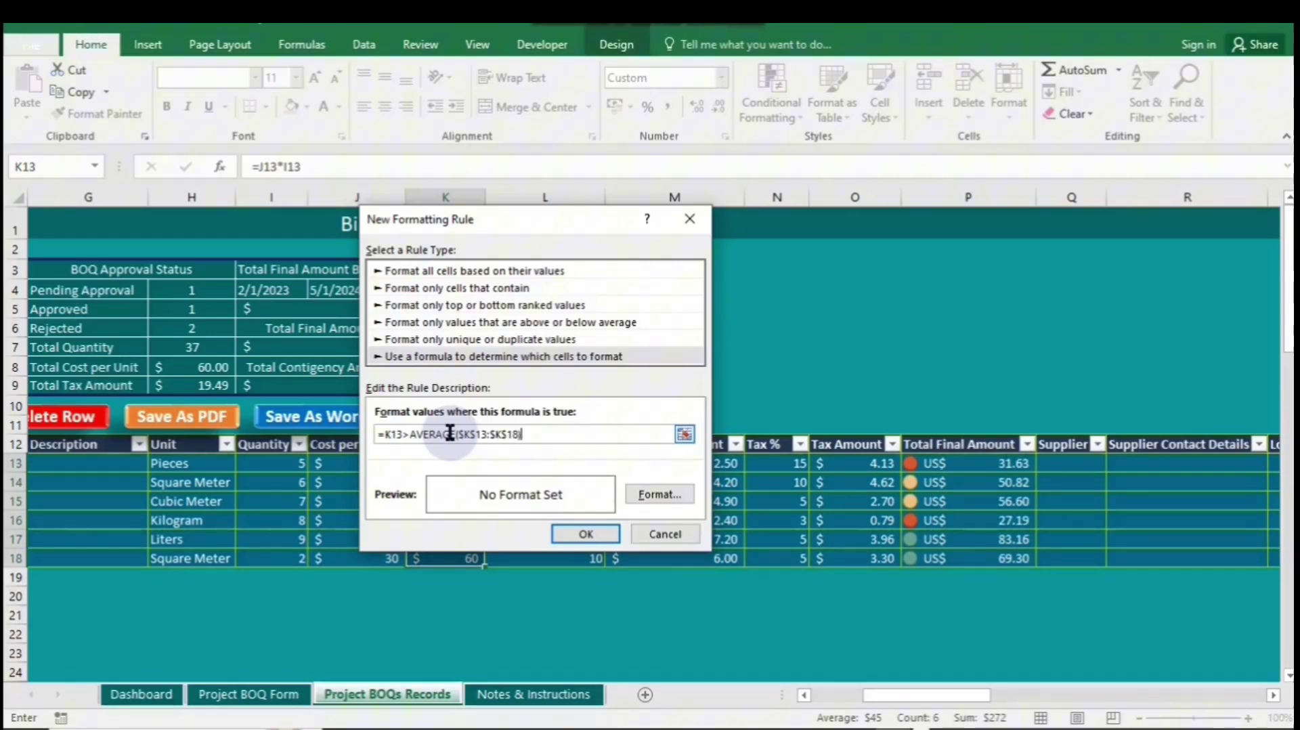
- Give the above-average formula rule a light blue fill and apply it to the Total Cost cells
{"action": "left_click", "coordinate": [662, 498]}
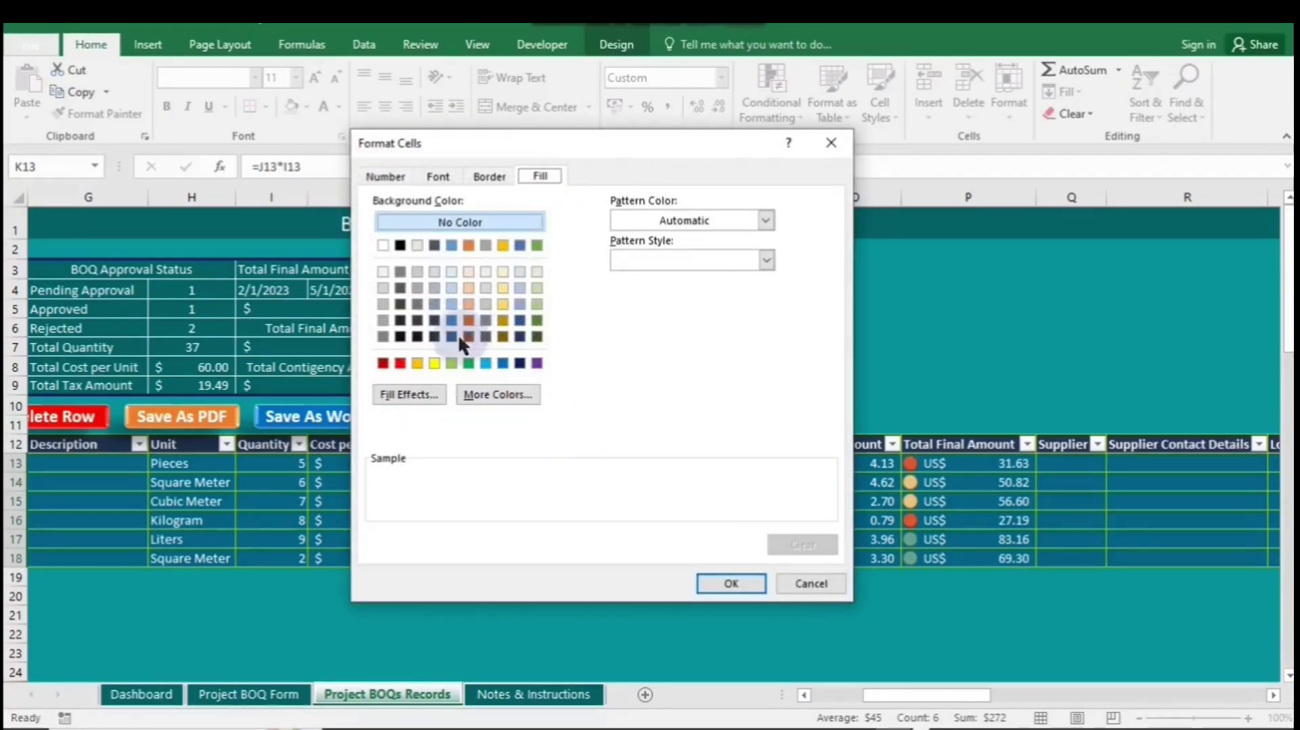
{"action": "left_click", "coordinate": [487, 363]}
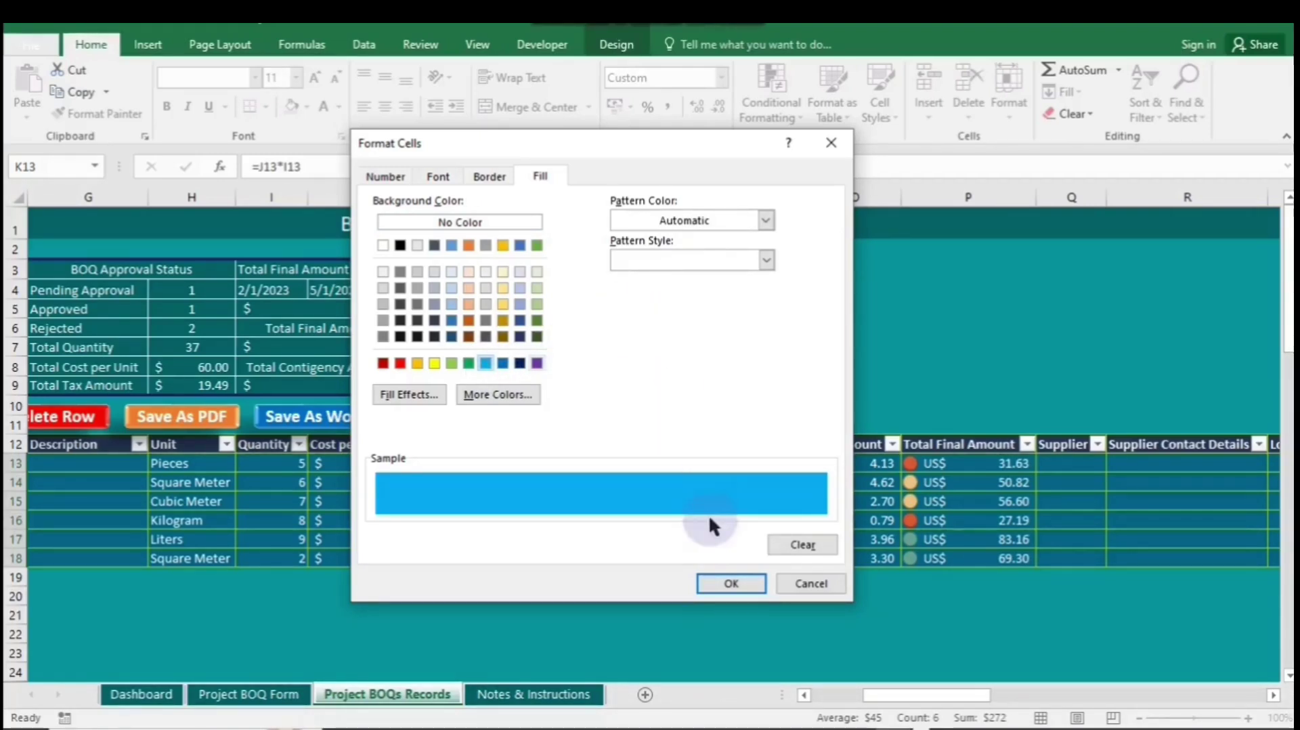
{"action": "left_click", "coordinate": [743, 594]}
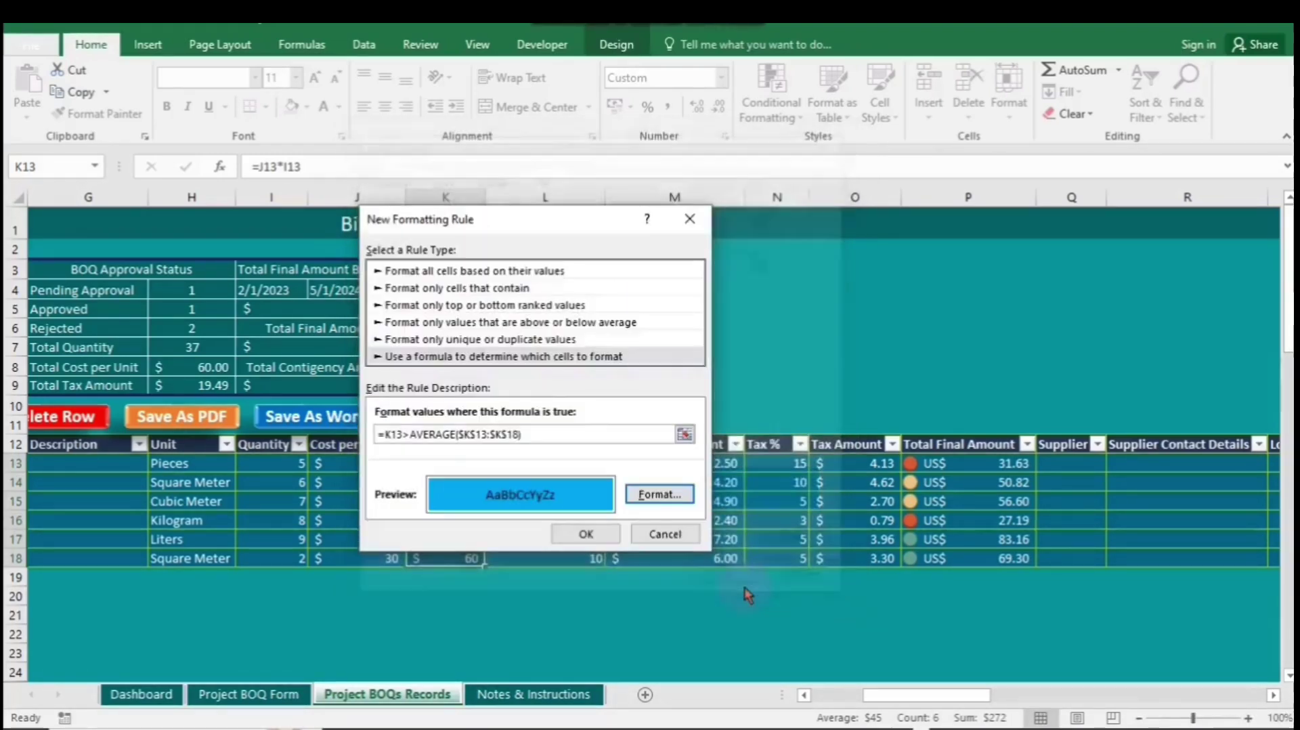
{"action": "left_click", "coordinate": [601, 530]}
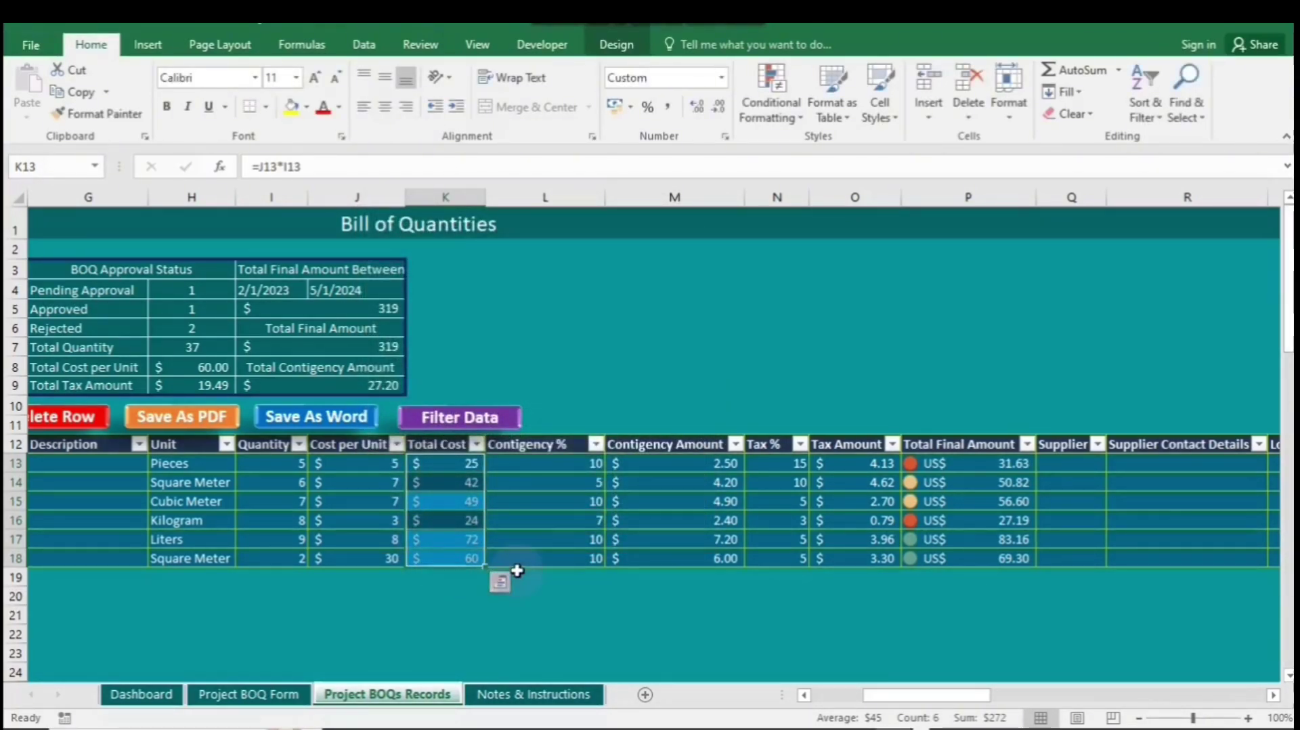
{"action": "left_click", "coordinate": [700, 595]}
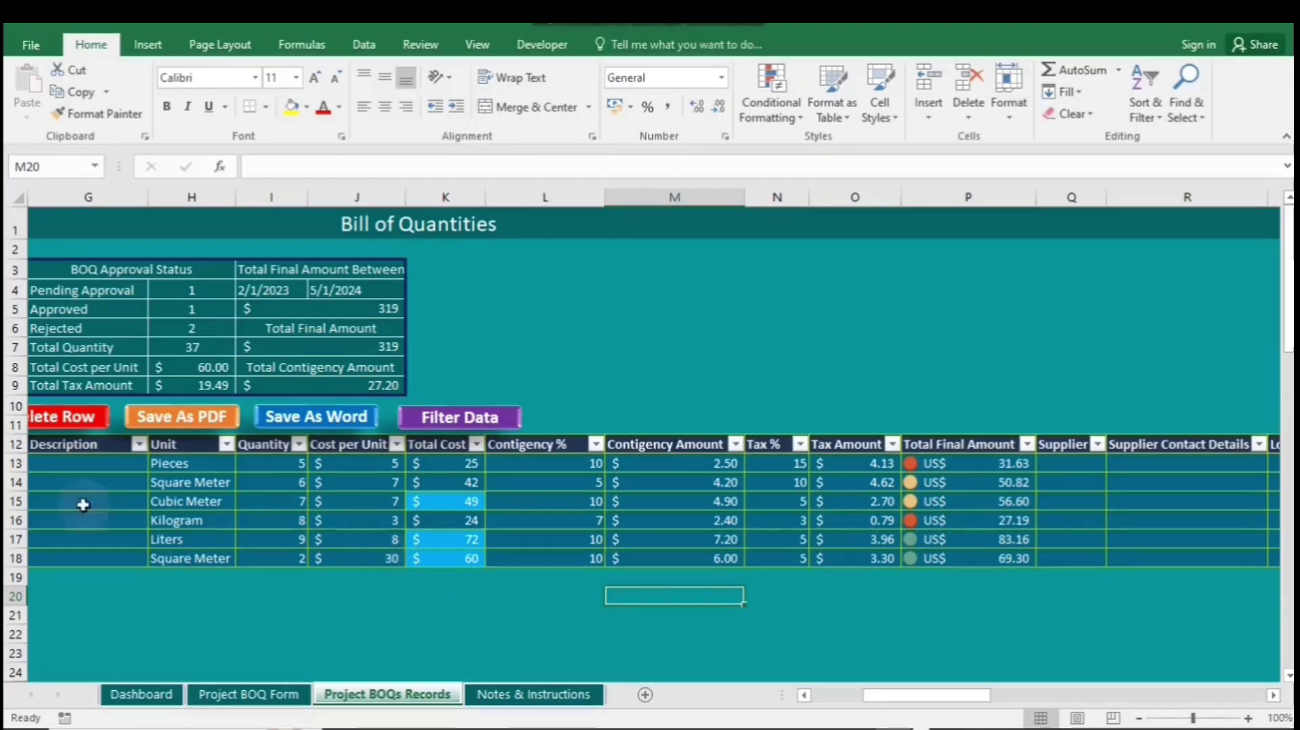
- Try clearing the conditional formatting rules from all data cells of the records table, from Item ID through Quantity Surveyor's Contact Details
{"action": "left_click_drag", "start_coordinate": [907, 686], "coordinate": [777, 697]}
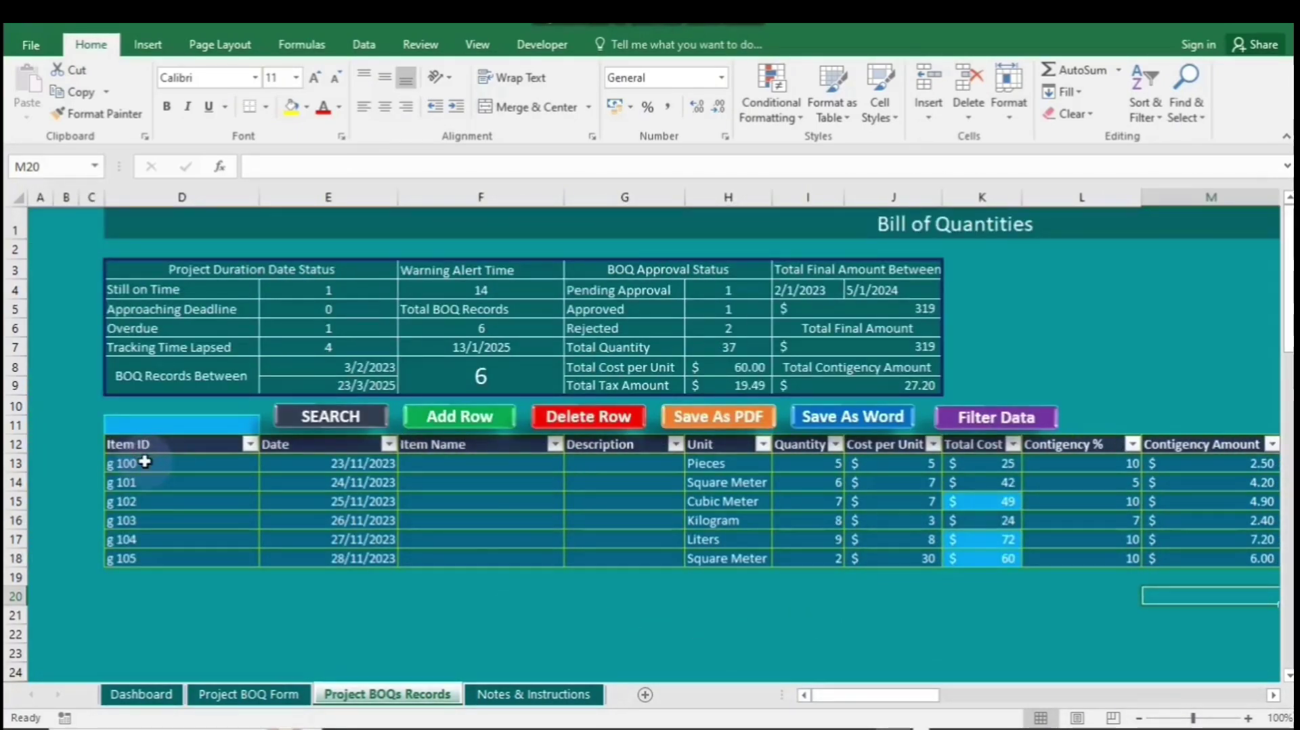
{"action": "left_click_drag", "start_coordinate": [144, 462], "coordinate": [1178, 552]}
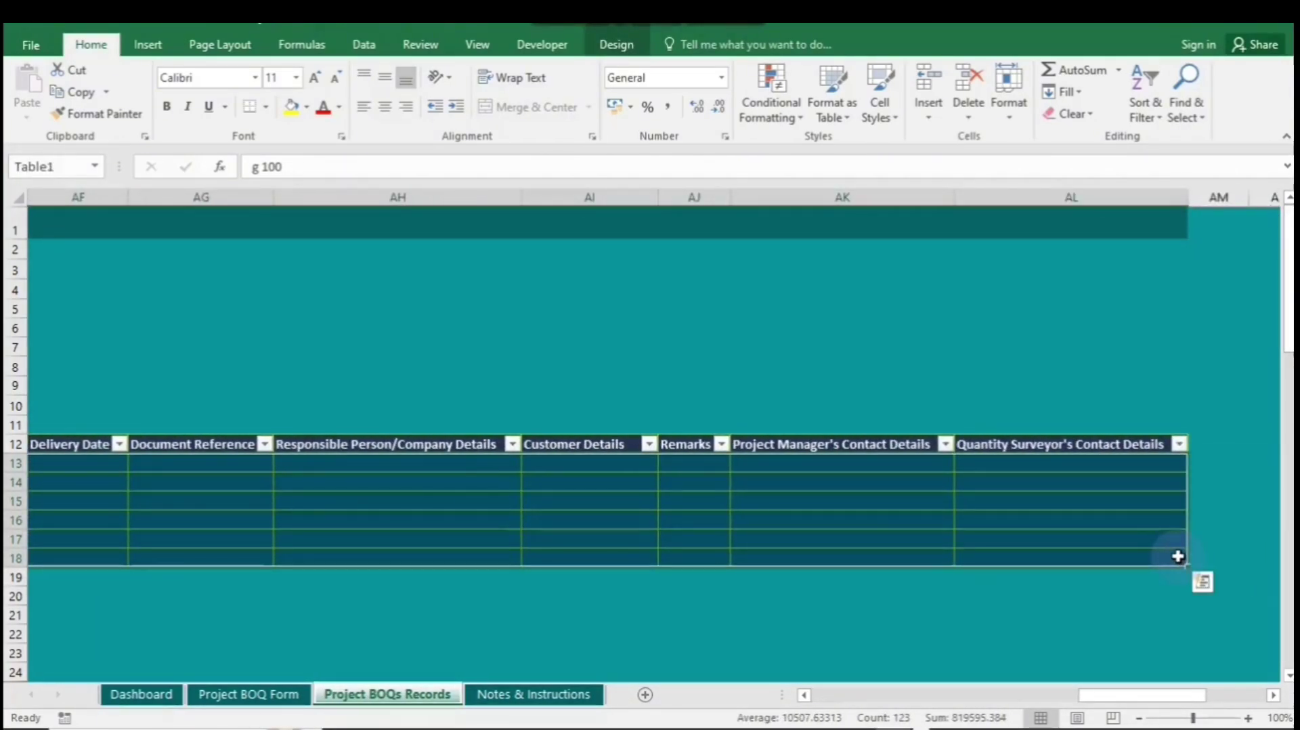
{"action": "left_click", "coordinate": [788, 121]}
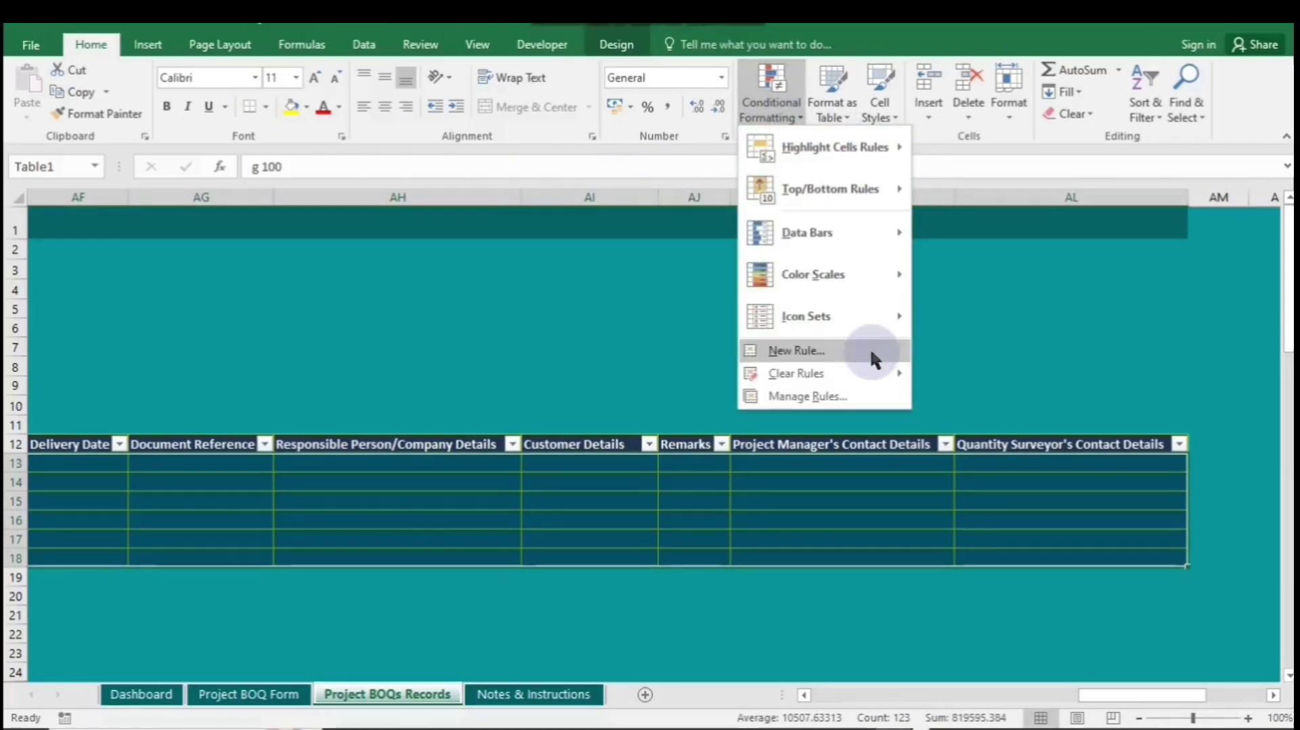
{"action": "mouse_move", "coordinate": [878, 376]}
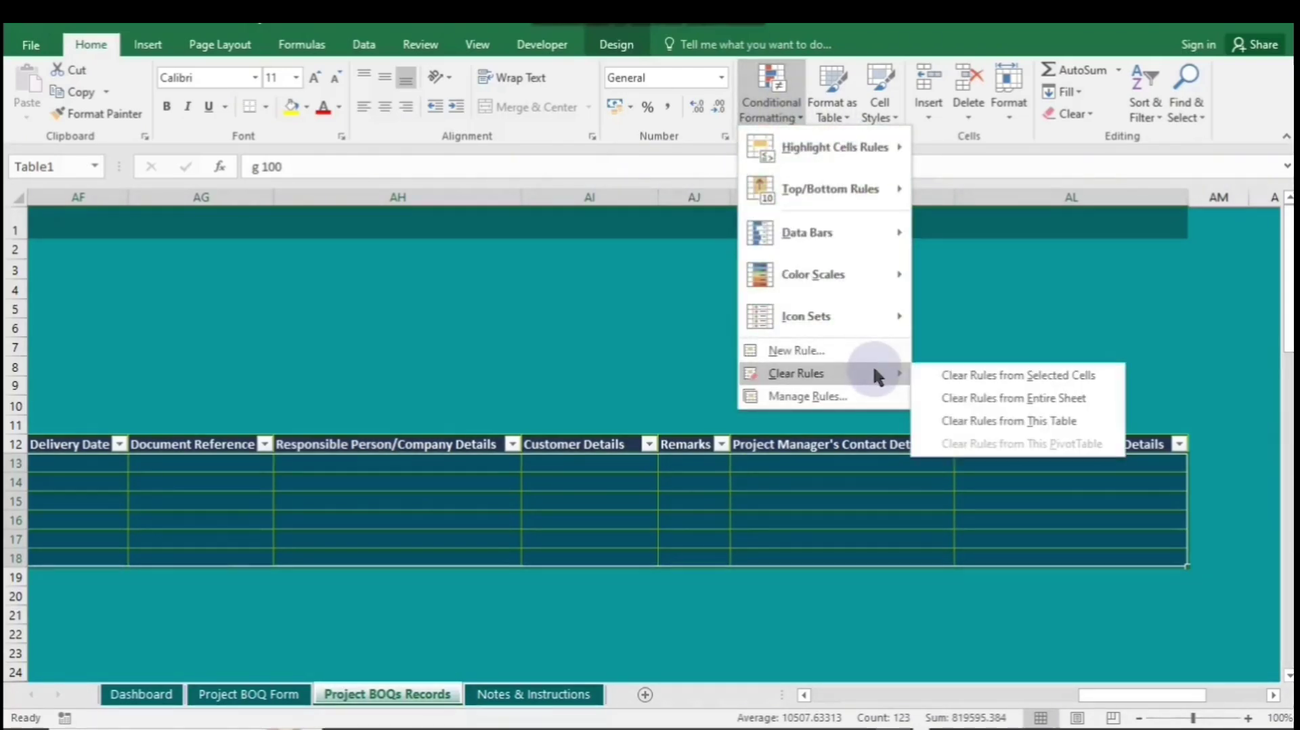
{"action": "left_click", "coordinate": [1009, 375]}
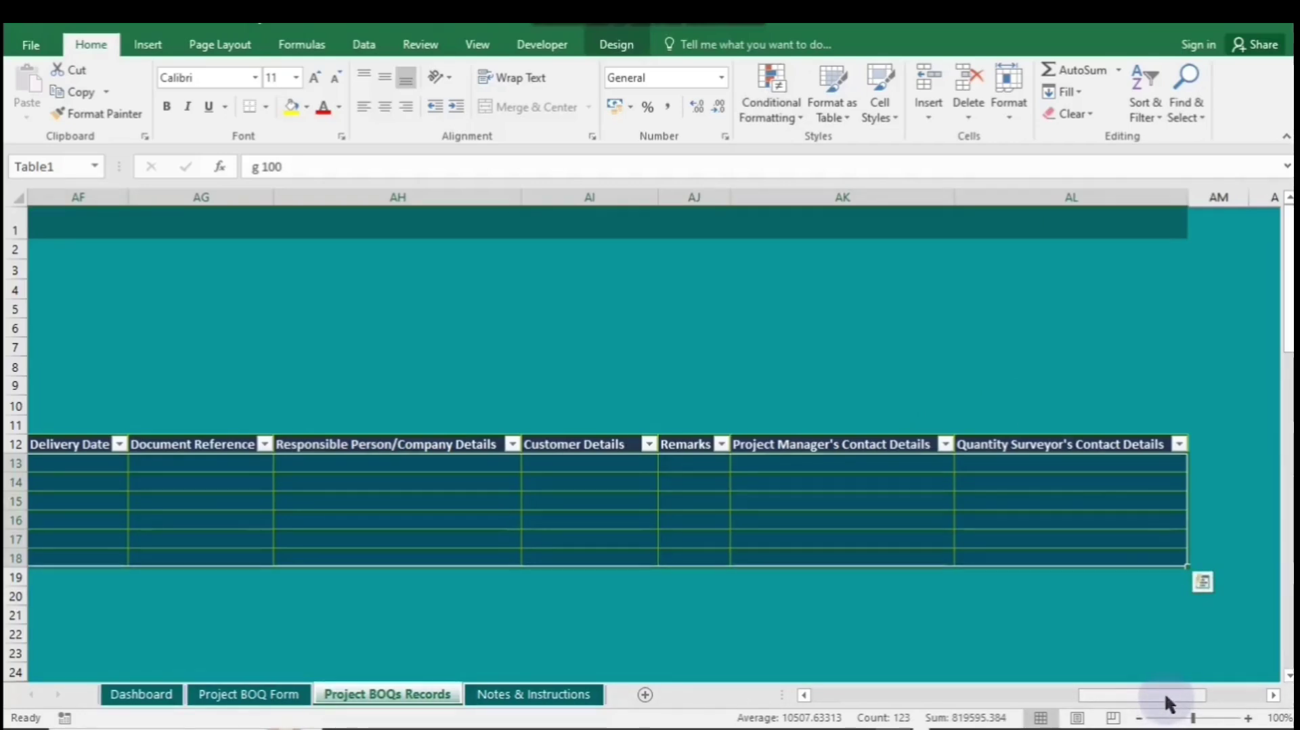
{"action": "left_click_drag", "start_coordinate": [1164, 692], "coordinate": [1077, 686]}
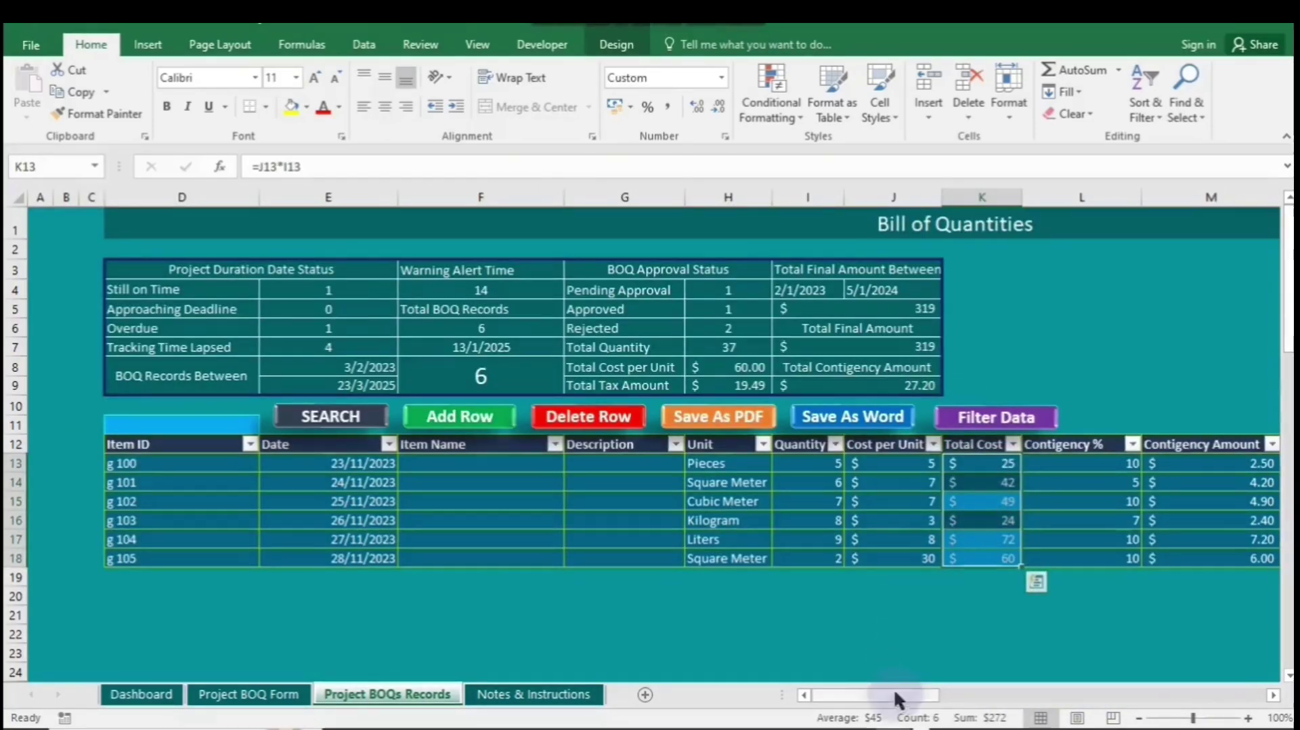
{"action": "mouse_move", "coordinate": [881, 694]}
{"action": "left_mouse_down"}
{"action": "mouse_move", "coordinate": [1061, 696]}
{"action": "mouse_move", "coordinate": [859, 706]}
{"action": "left_mouse_up"}
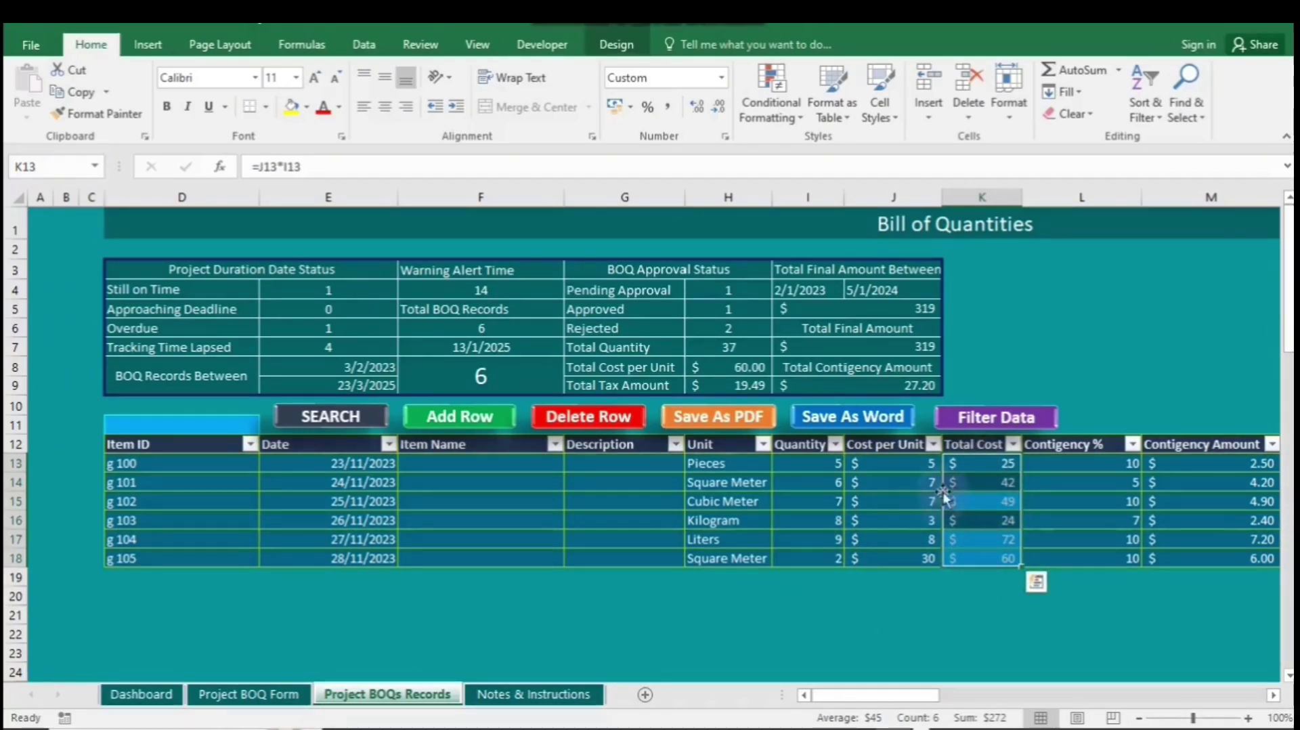
- In the rules manager, limit the Total Cost formula rule's applied range to =$K$13:$K$15
{"action": "left_click", "coordinate": [772, 101]}
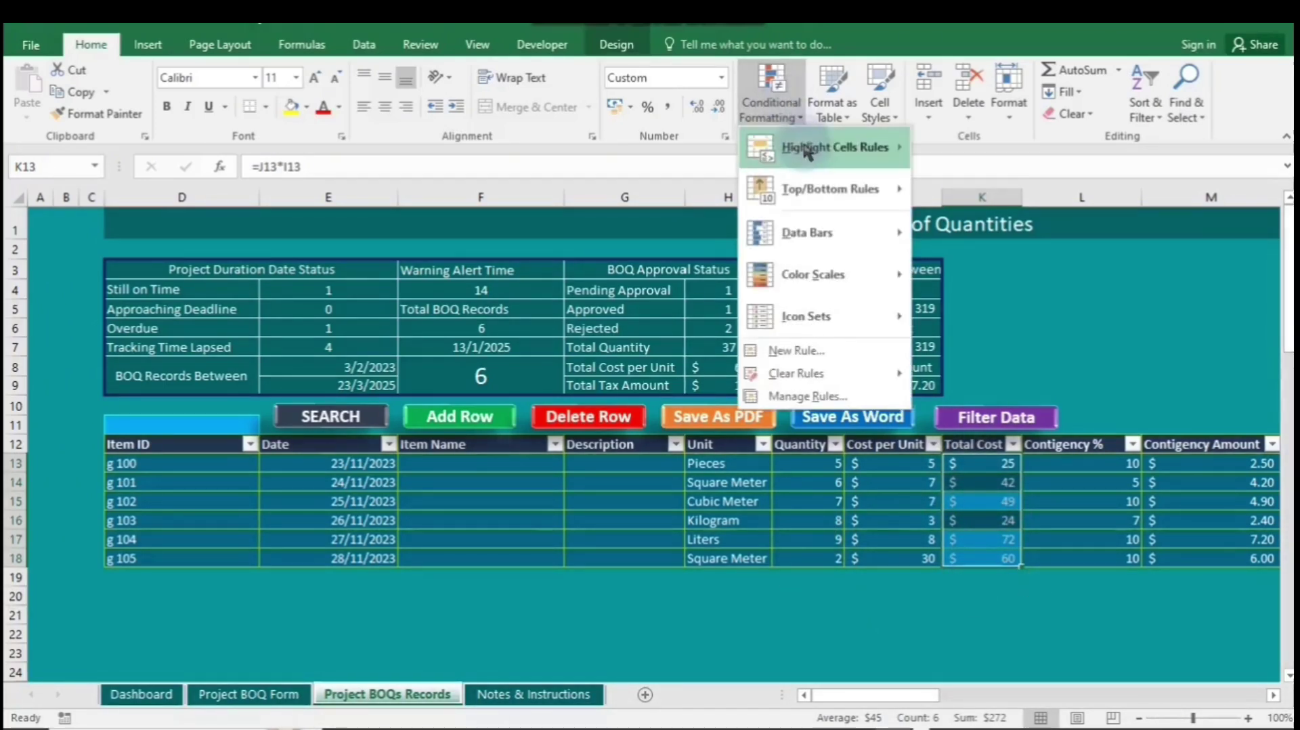
{"action": "left_click", "coordinate": [820, 398]}
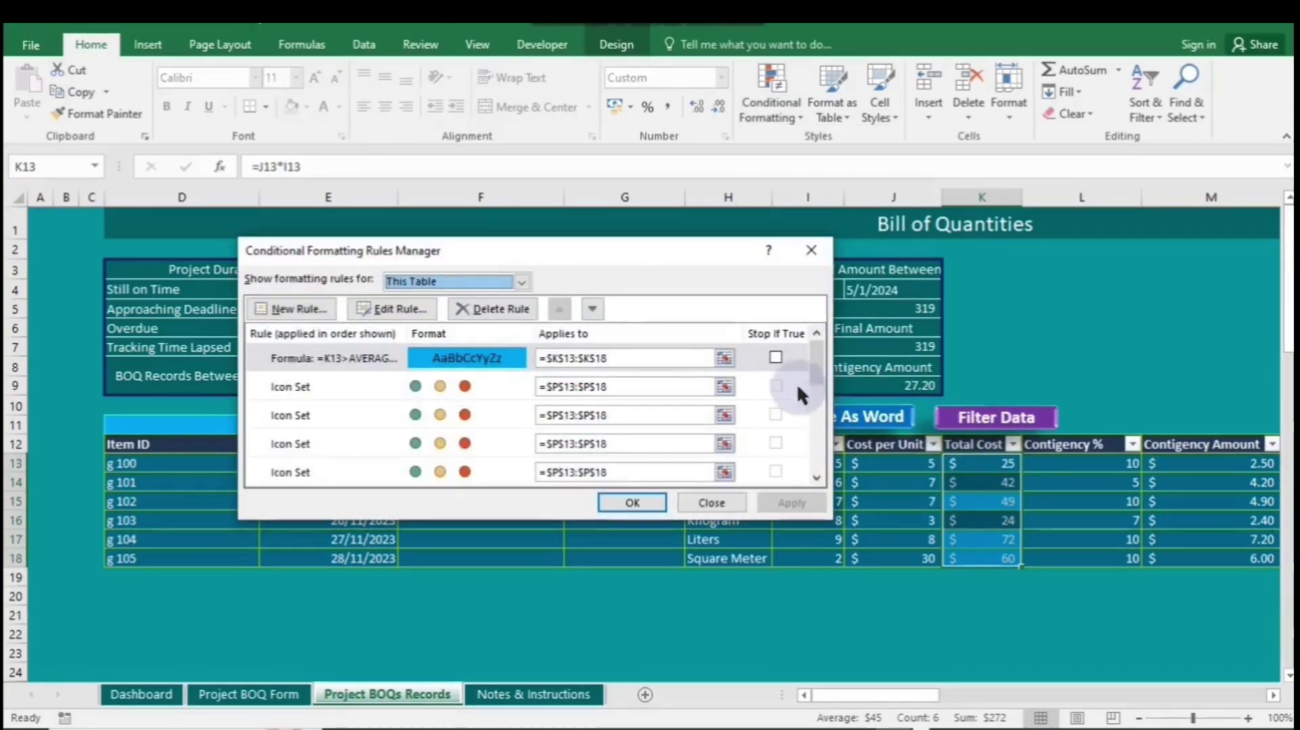
{"action": "left_click", "coordinate": [619, 359]}
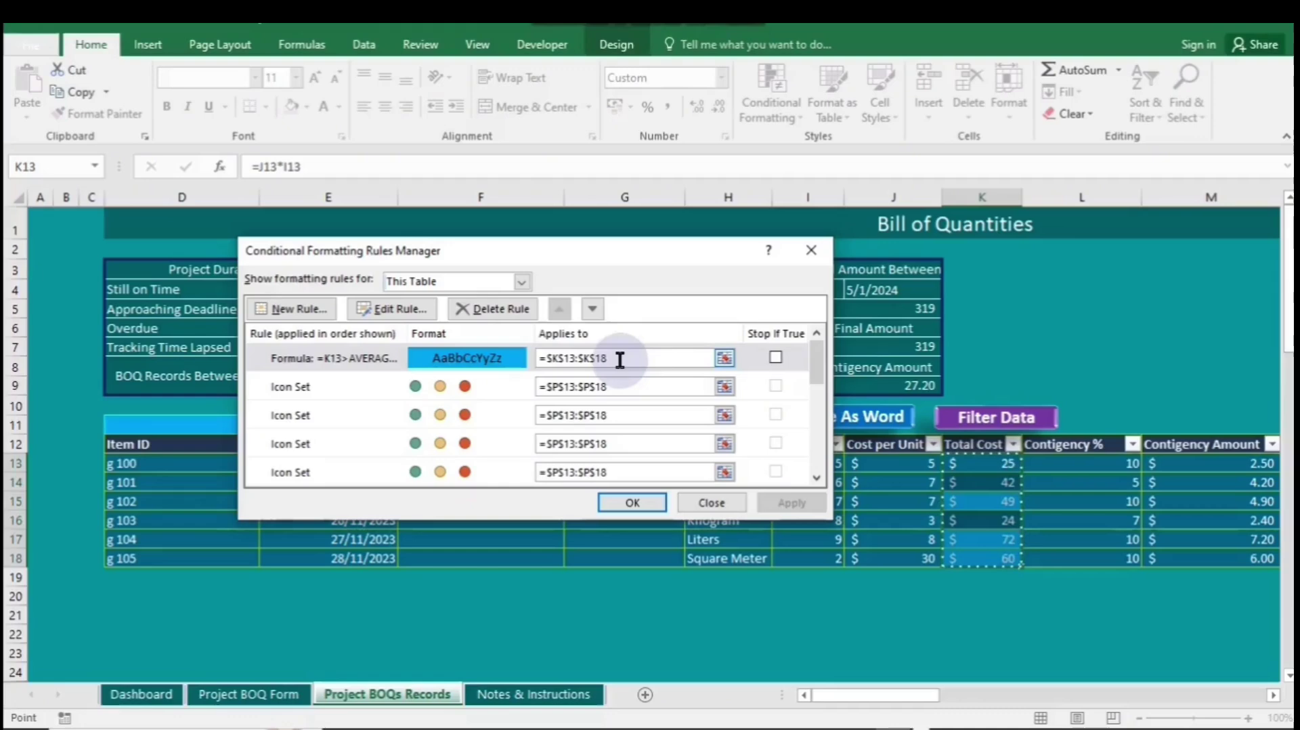
{"action": "key", "text": "BackSpace"}
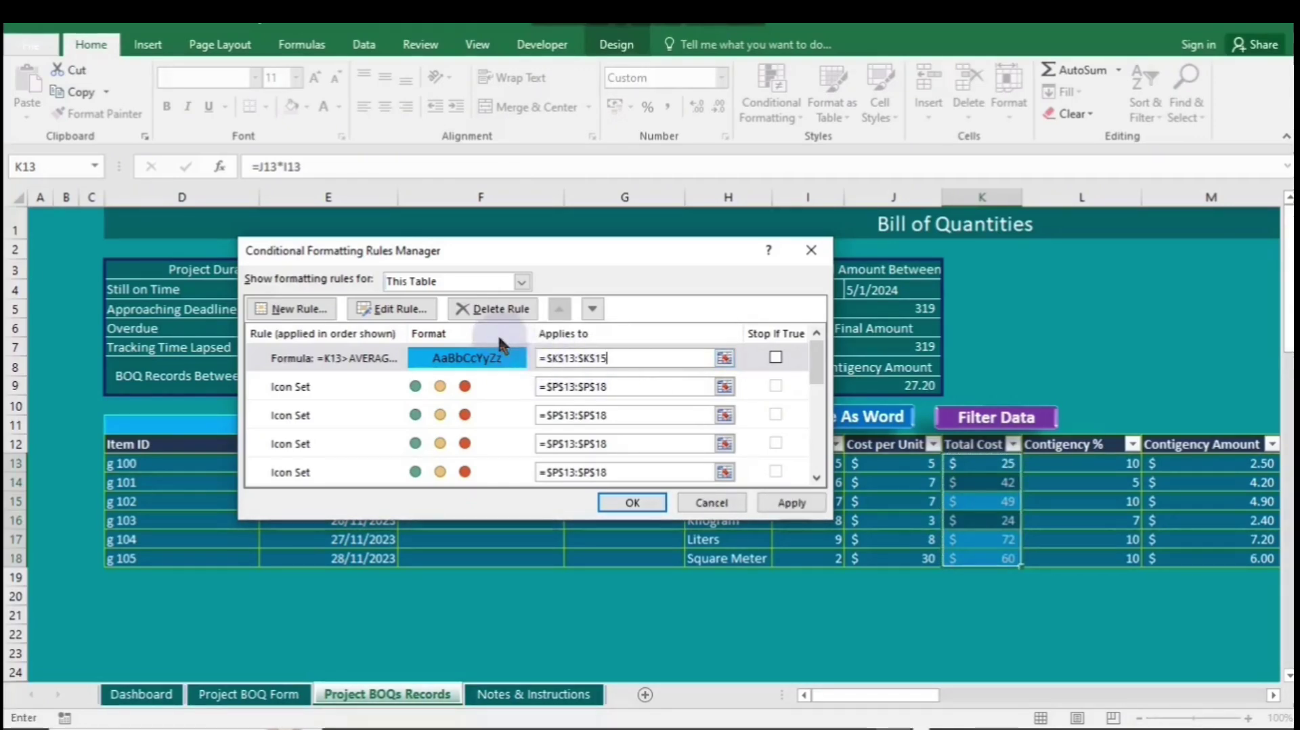
- Edit the Total Cost rule to use =K13>AVERAGE($K$13:$K$15) with a yellow fill, and apply the changes
{"action": "left_click", "coordinate": [392, 309]}
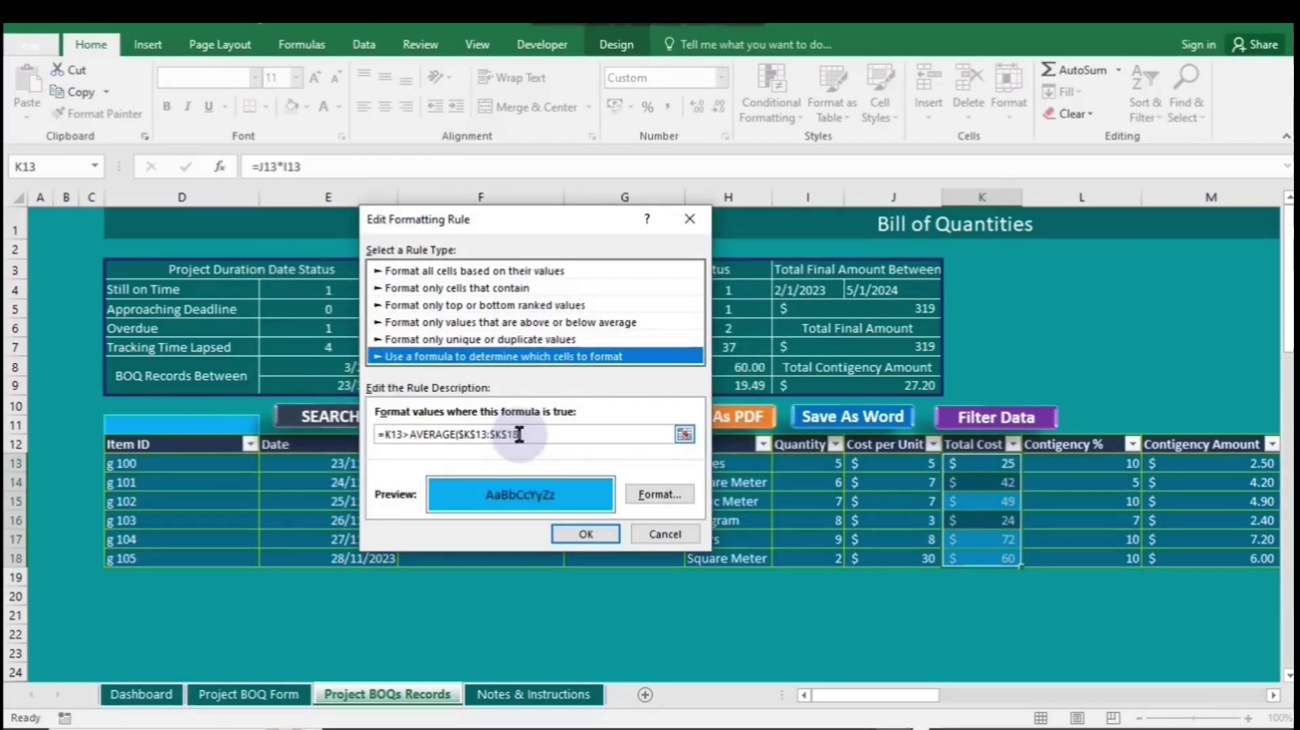
{"action": "left_click", "coordinate": [672, 492]}
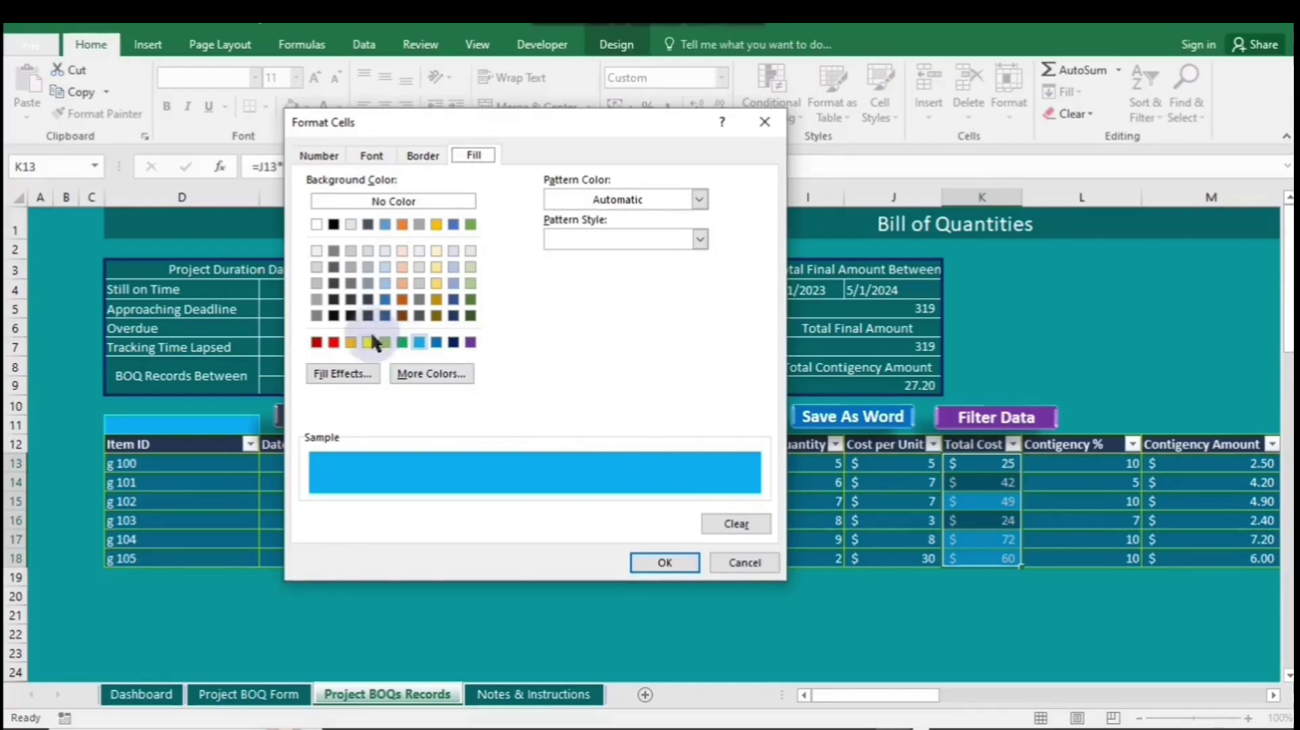
{"action": "left_click", "coordinate": [368, 342]}
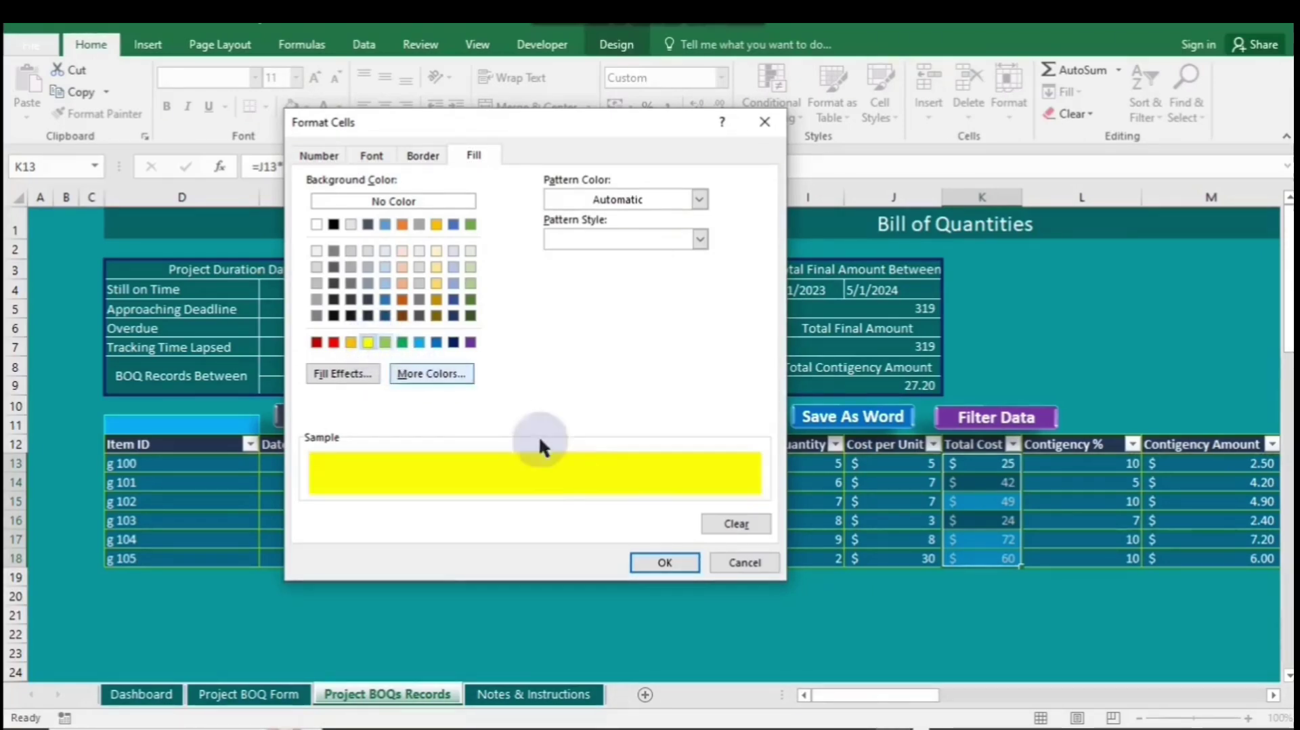
{"action": "left_click", "coordinate": [665, 562]}
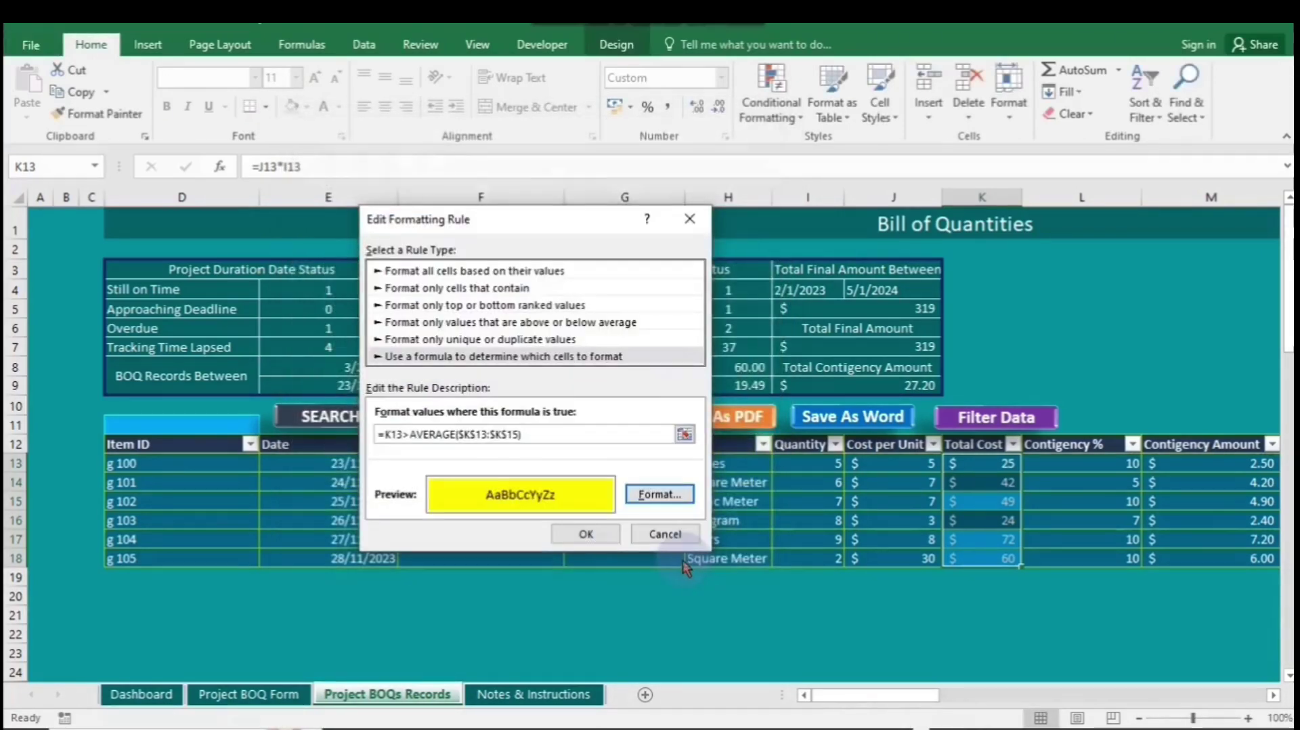
{"action": "left_click", "coordinate": [596, 531]}
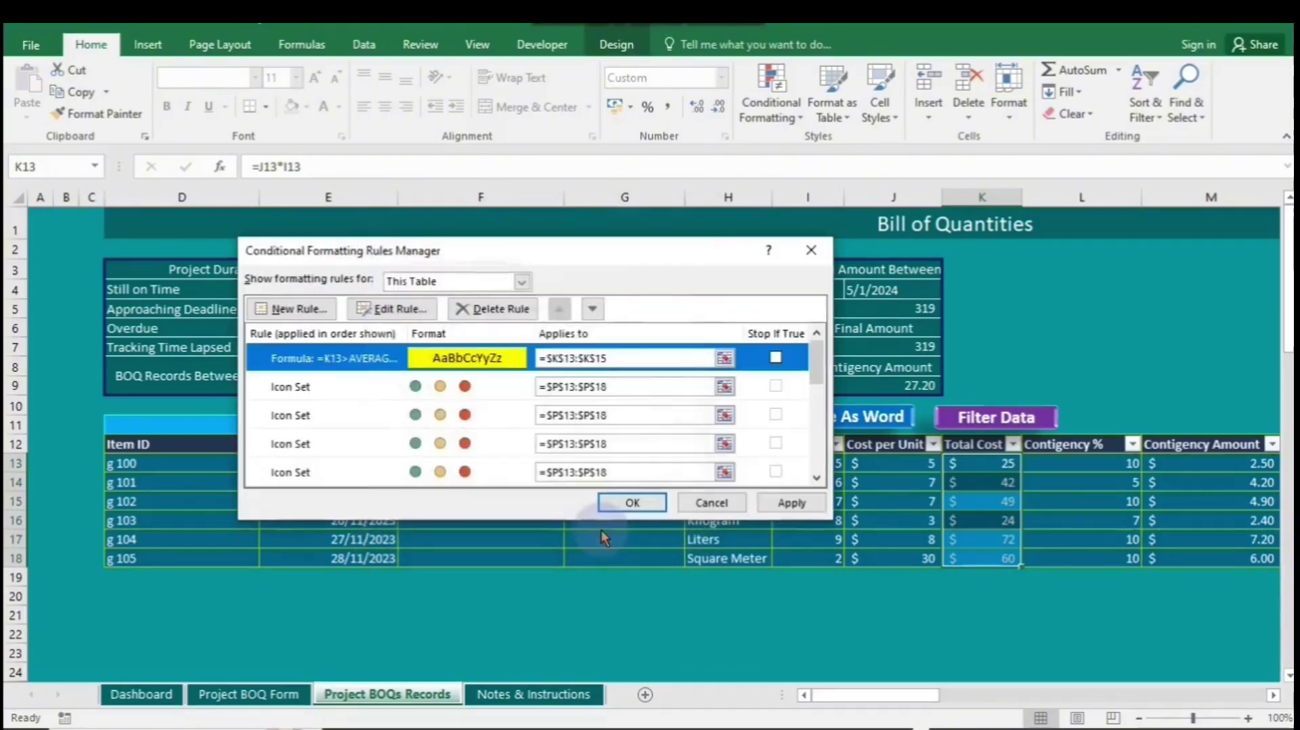
{"action": "left_click", "coordinate": [792, 502]}
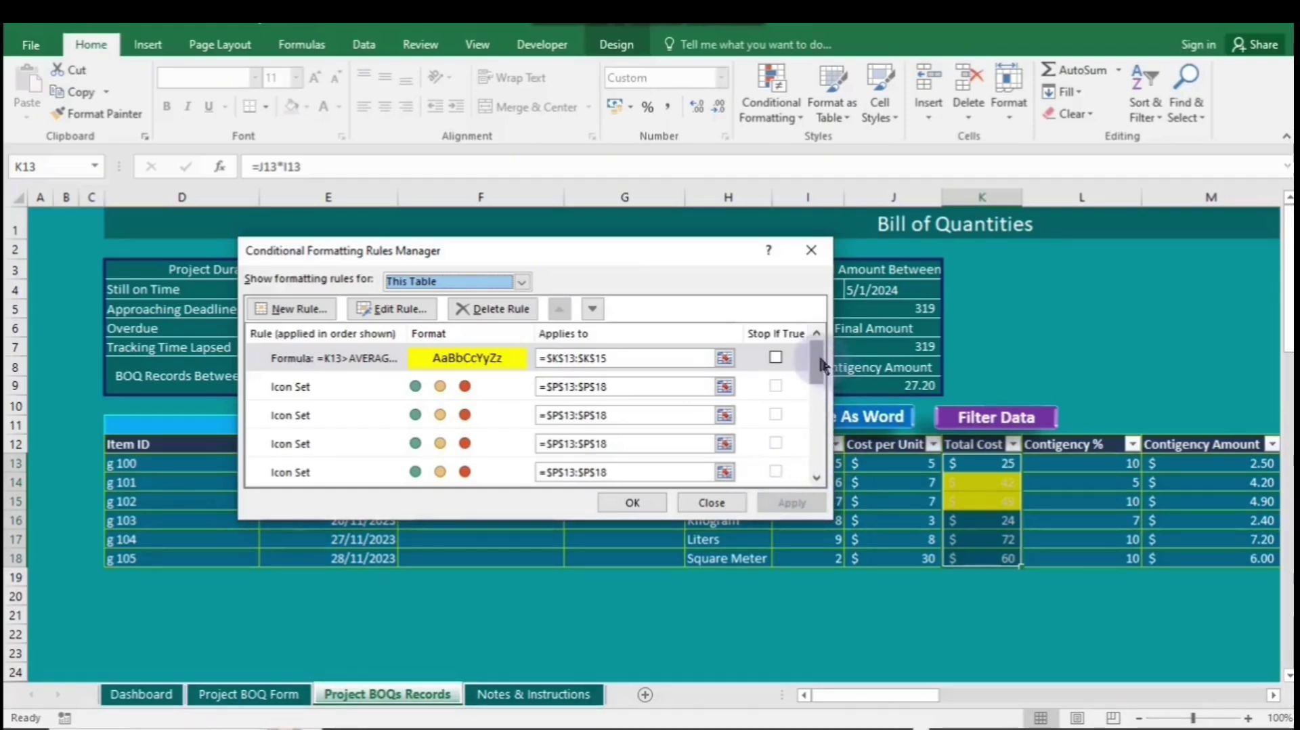
{"action": "mouse_move", "coordinate": [811, 349]}
{"action": "left_mouse_down"}
{"action": "mouse_move", "coordinate": [820, 454]}
{"action": "mouse_move", "coordinate": [827, 342]}
{"action": "left_mouse_up"}
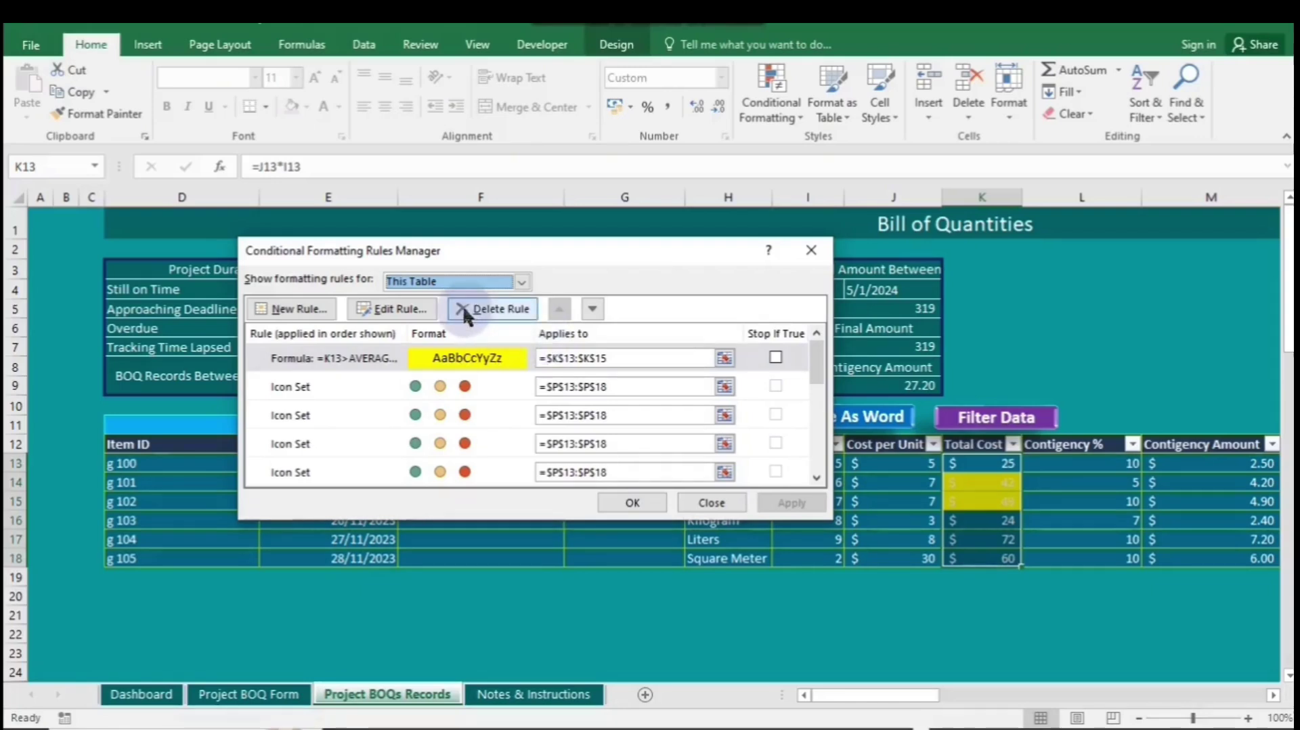
{"action": "left_click", "coordinate": [633, 504]}
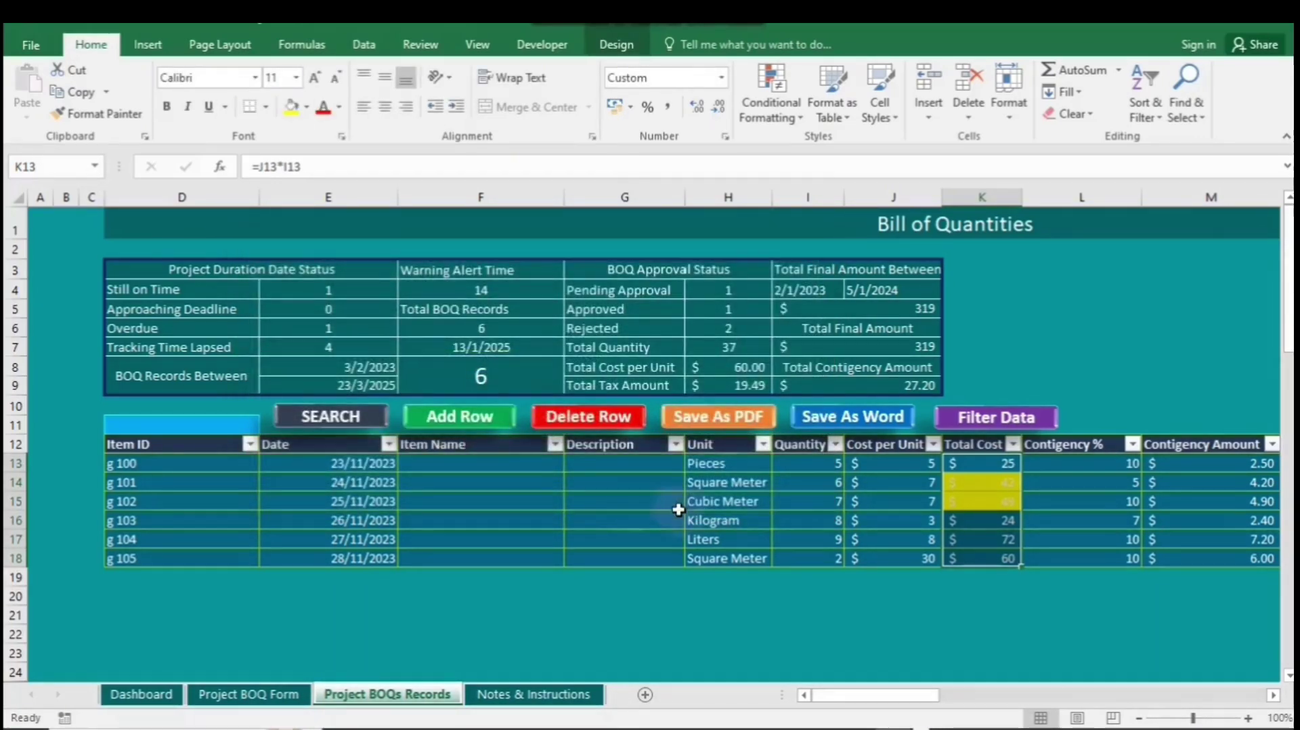